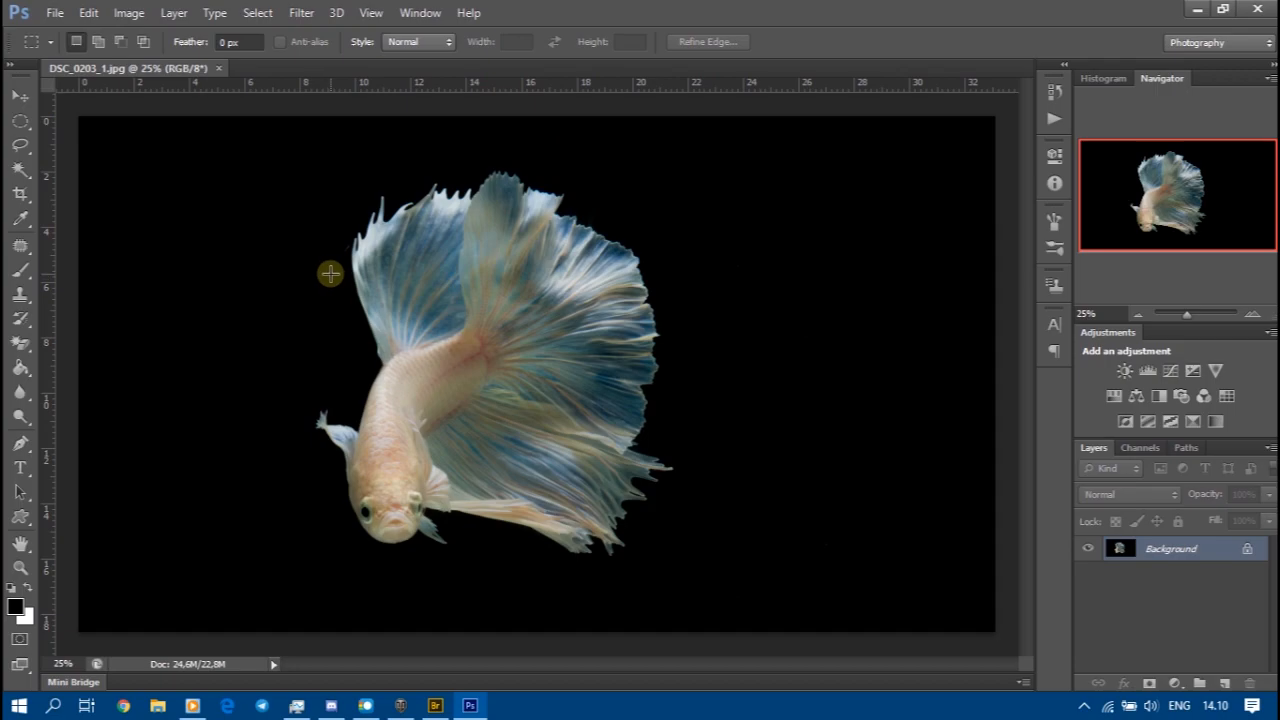
Step: Activate the Move tool, and switch to Adobe Bridge to browse the photos
click(50, 13)
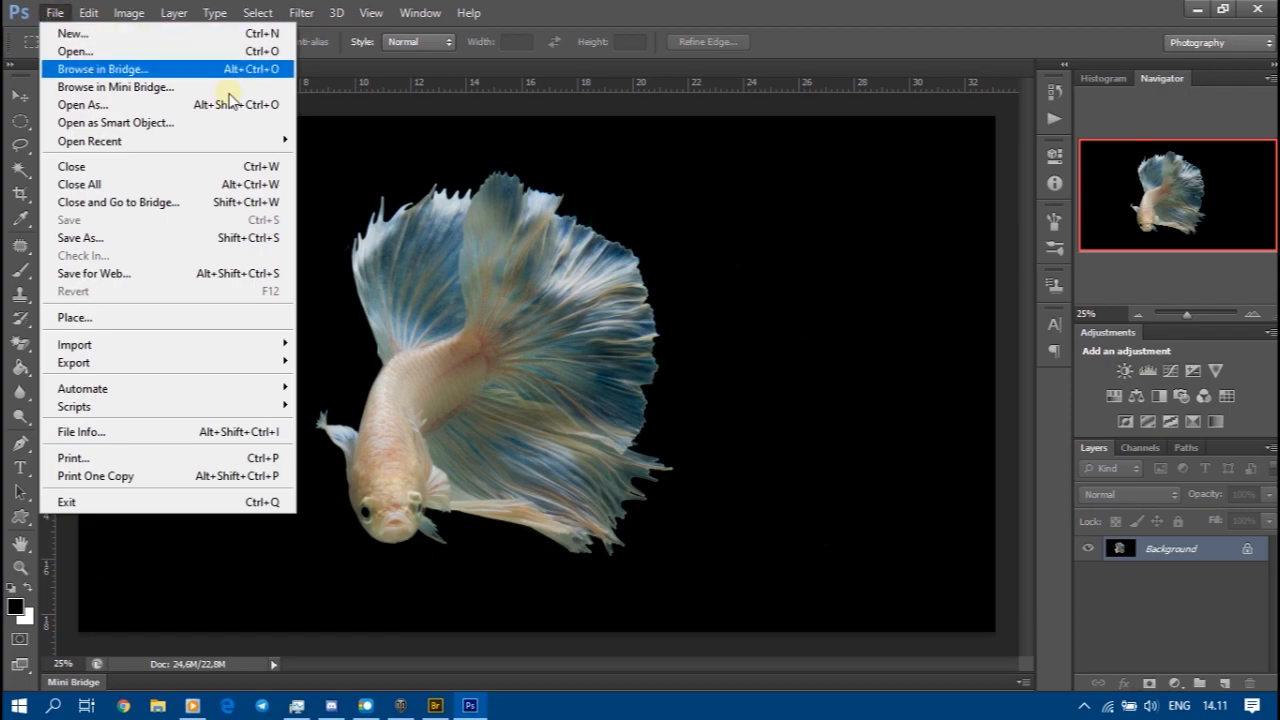
click(548, 158)
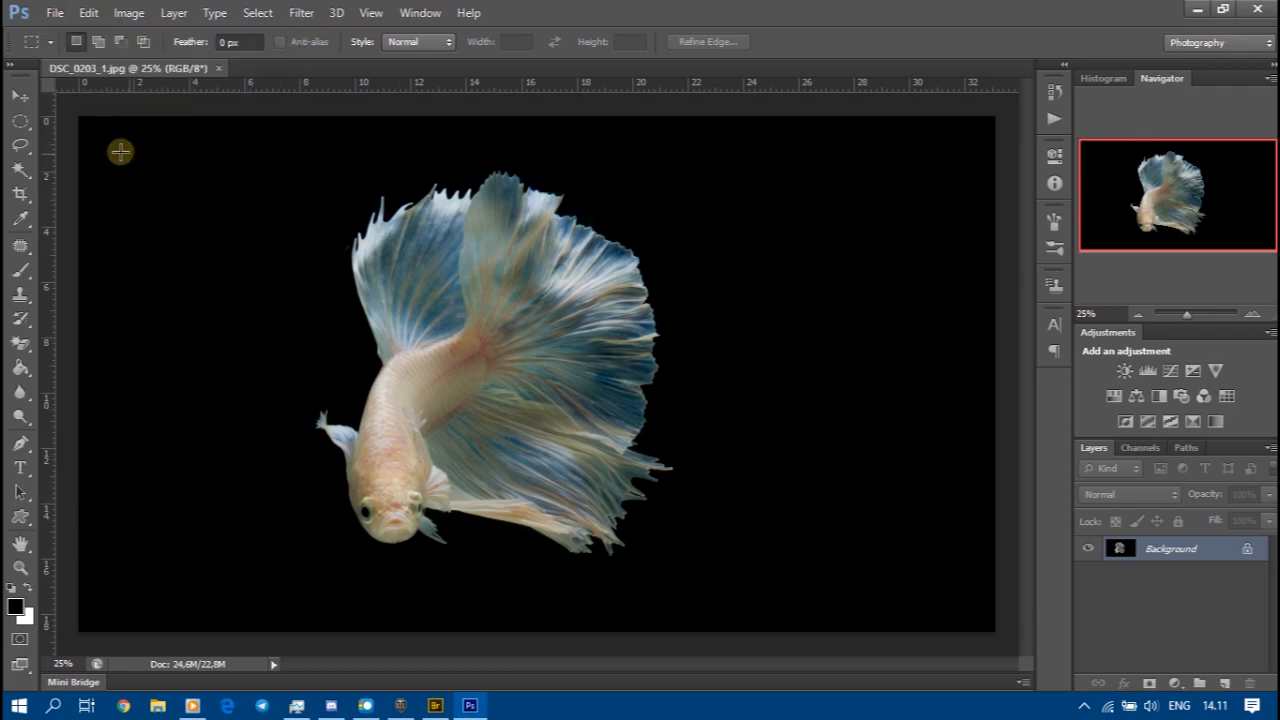
click(20, 95)
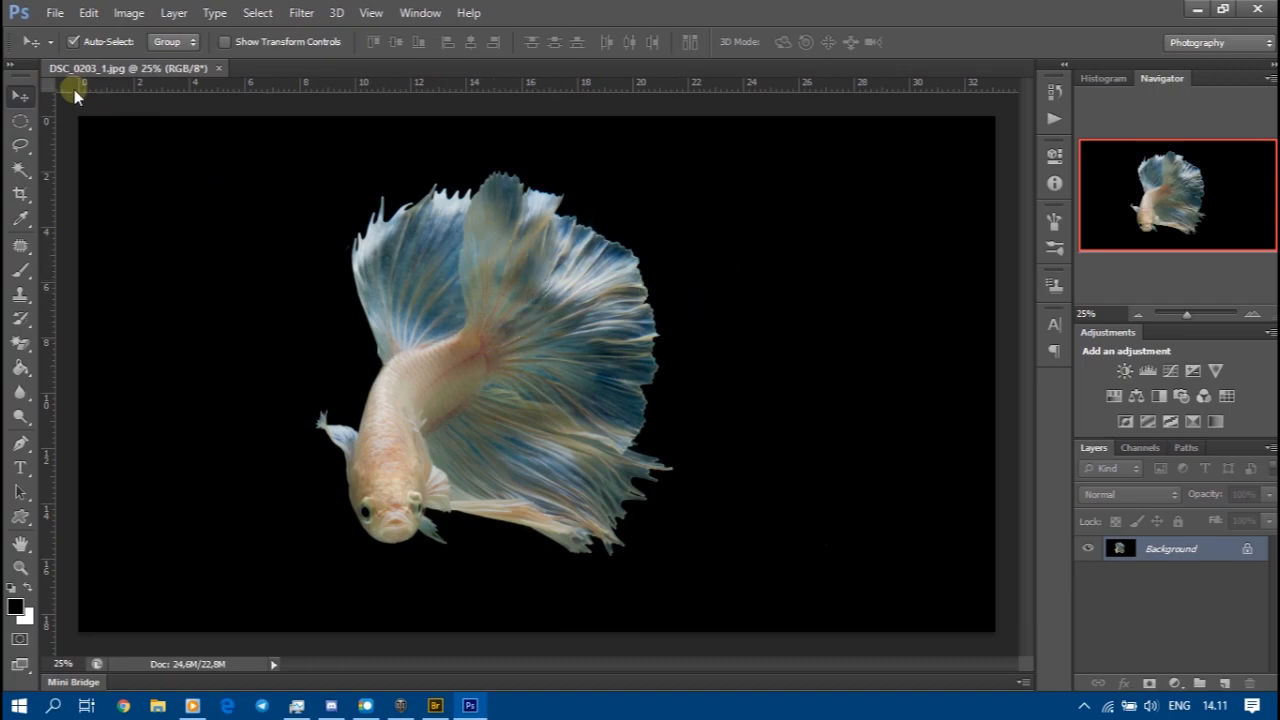
click(53, 12)
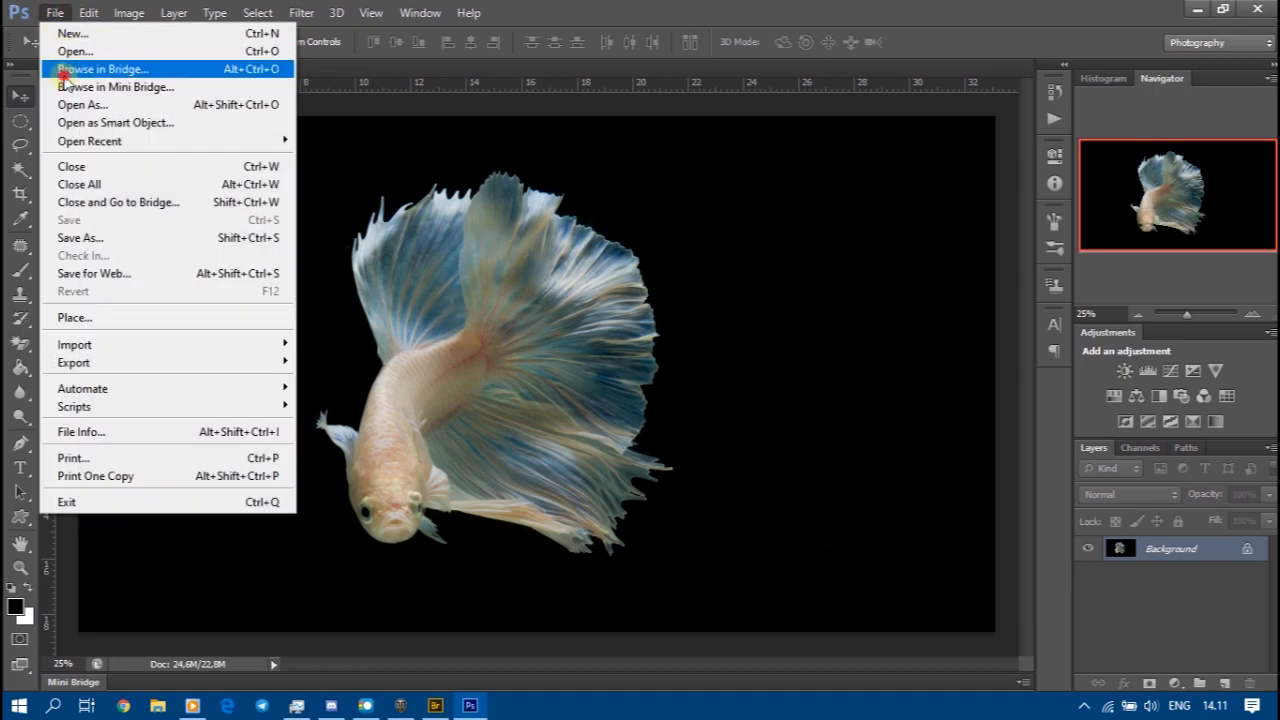
click(65, 71)
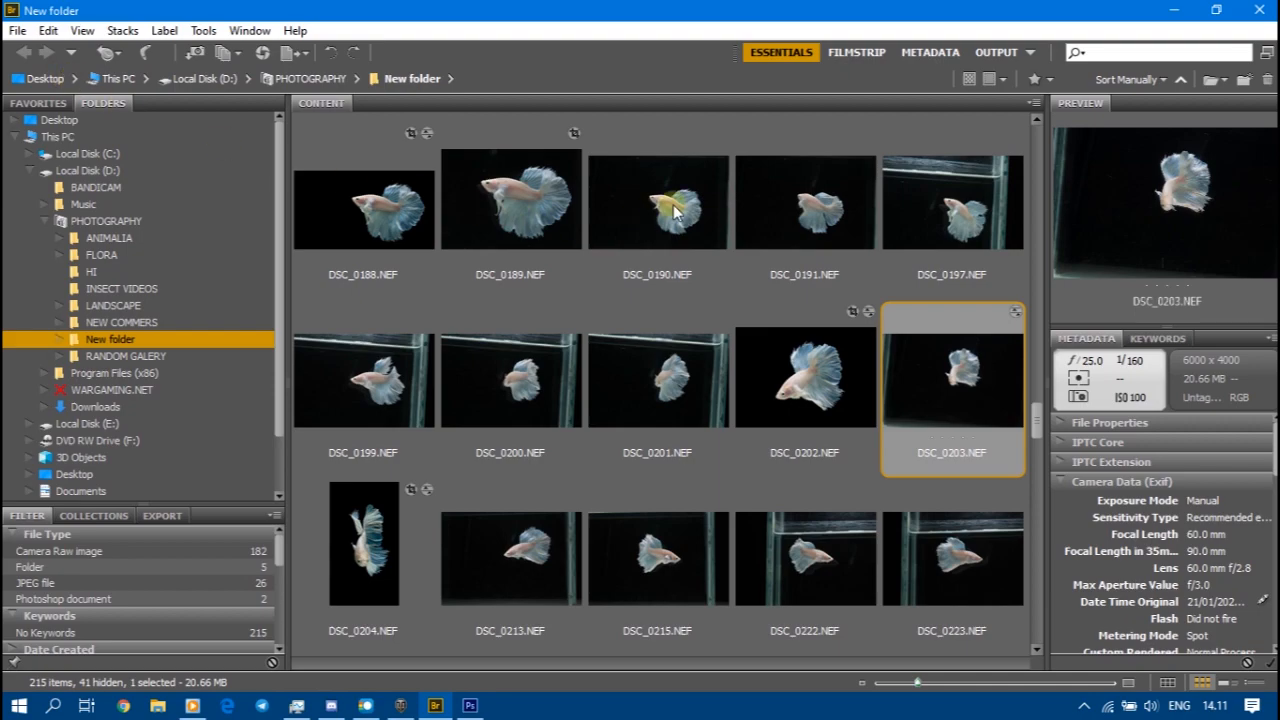
Step: Expand New folder and NEW COMMERS in the folder tree and look through their subfolders
scroll(178, 291, down, 2)
scroll(177, 288, up, 2)
click(60, 340)
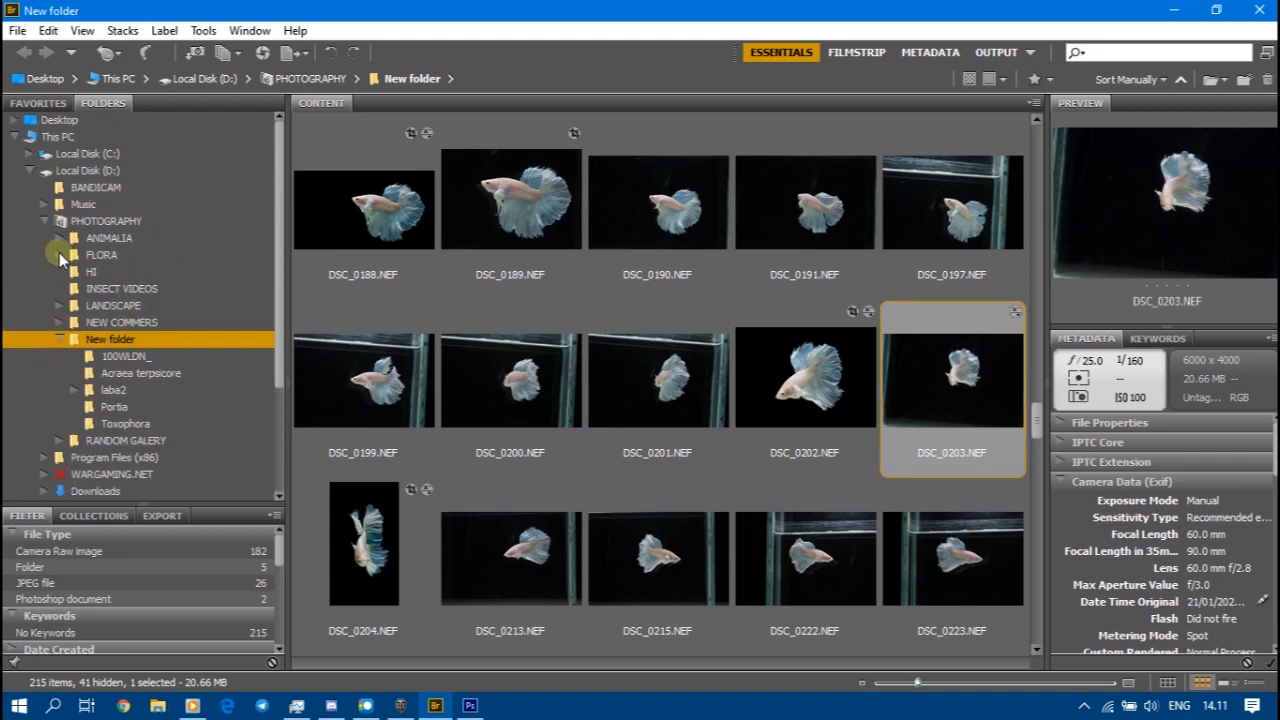
click(59, 322)
scroll(128, 273, down, 5)
scroll(128, 273, up, 2)
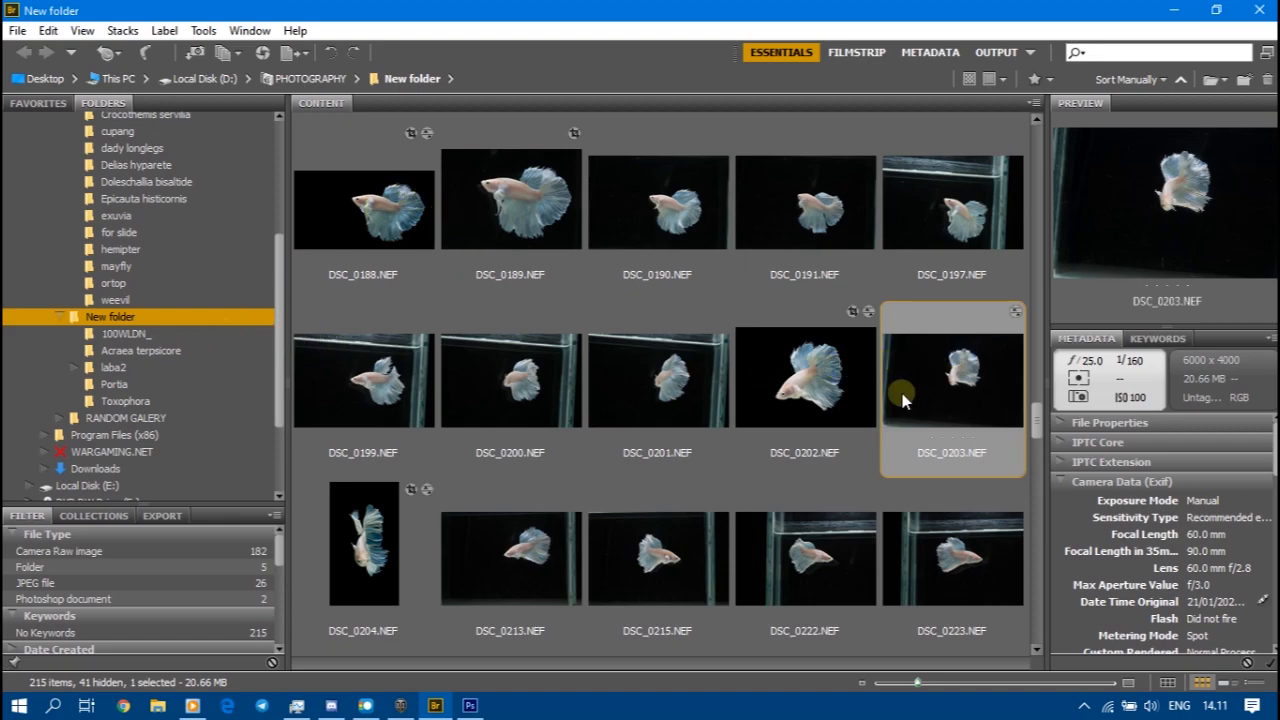
Step: Switch to Photoshop to view the edited betta fish image, and return to Bridge
click(468, 703)
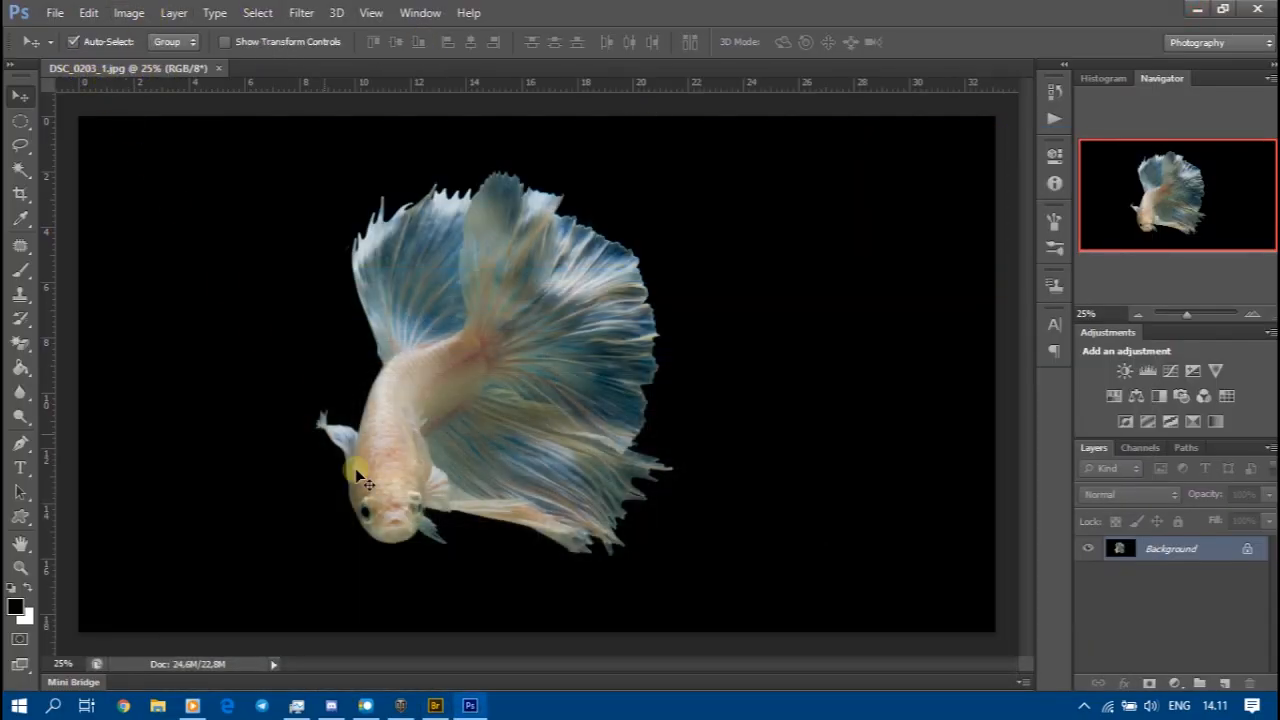
click(468, 706)
click(468, 706)
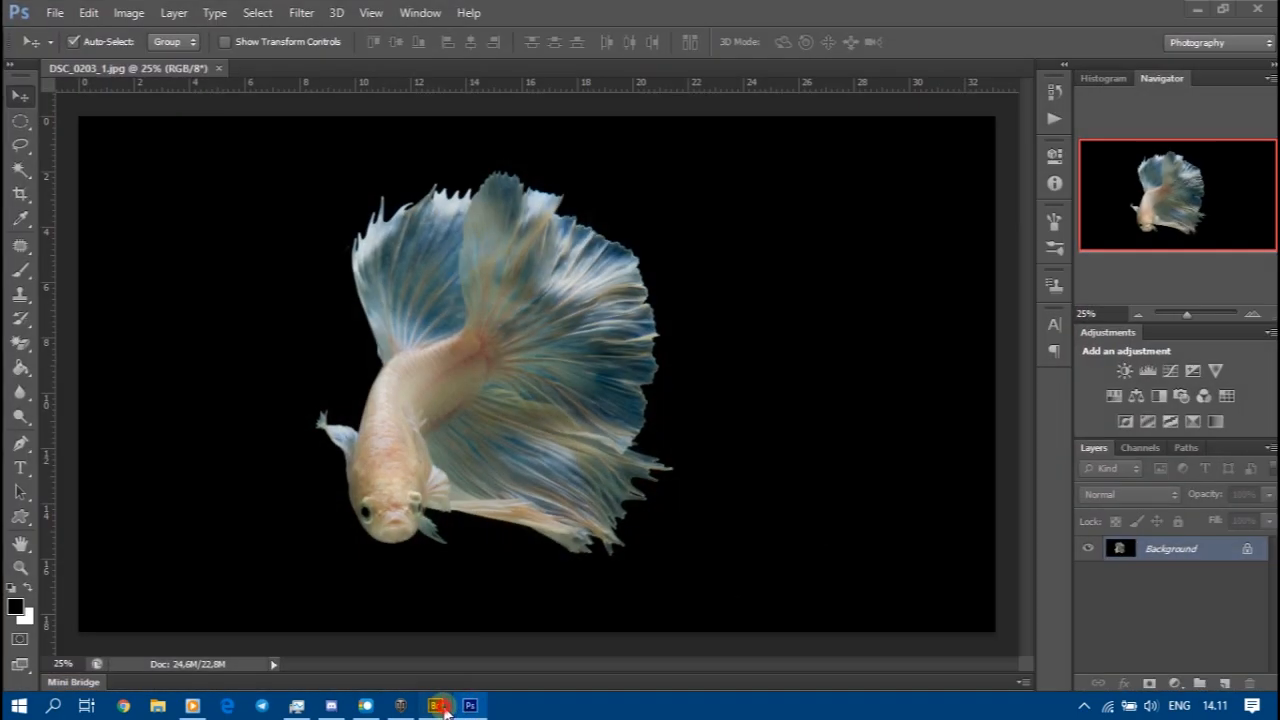
click(435, 706)
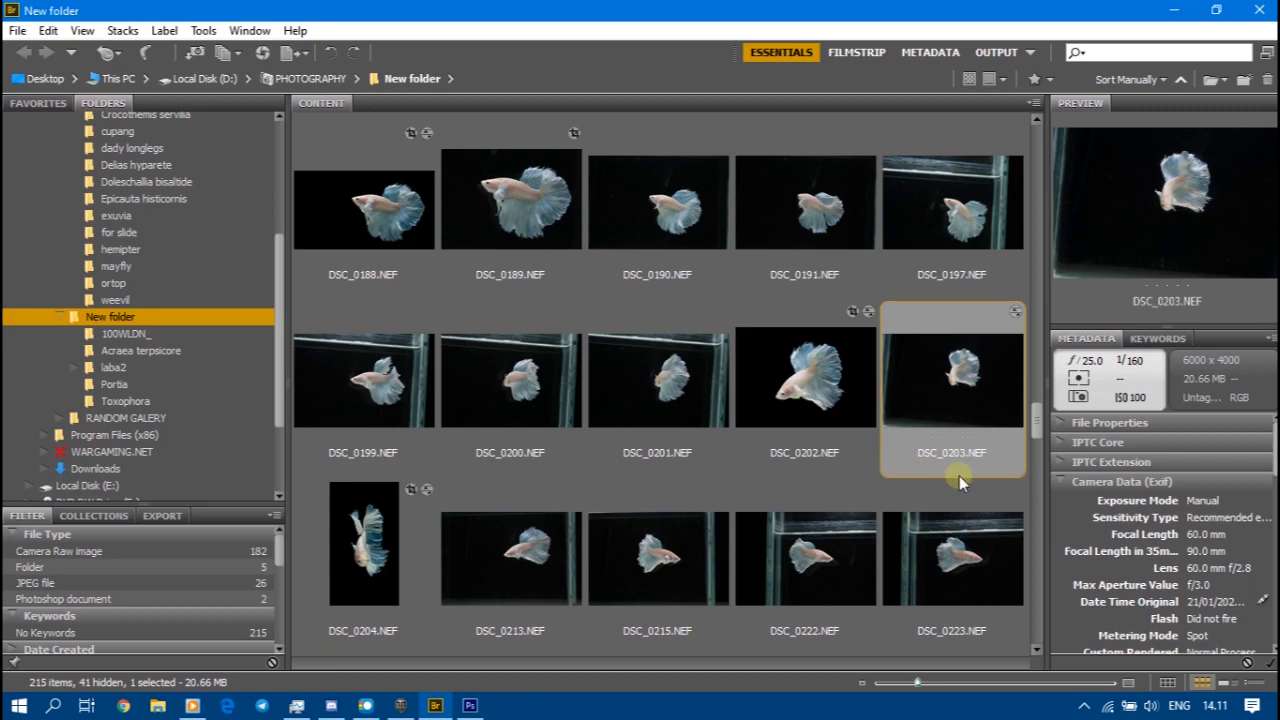
Step: Open the photo DSC_0203.NEF in Camera Raw and shift its window slightly into place
right_click(968, 403)
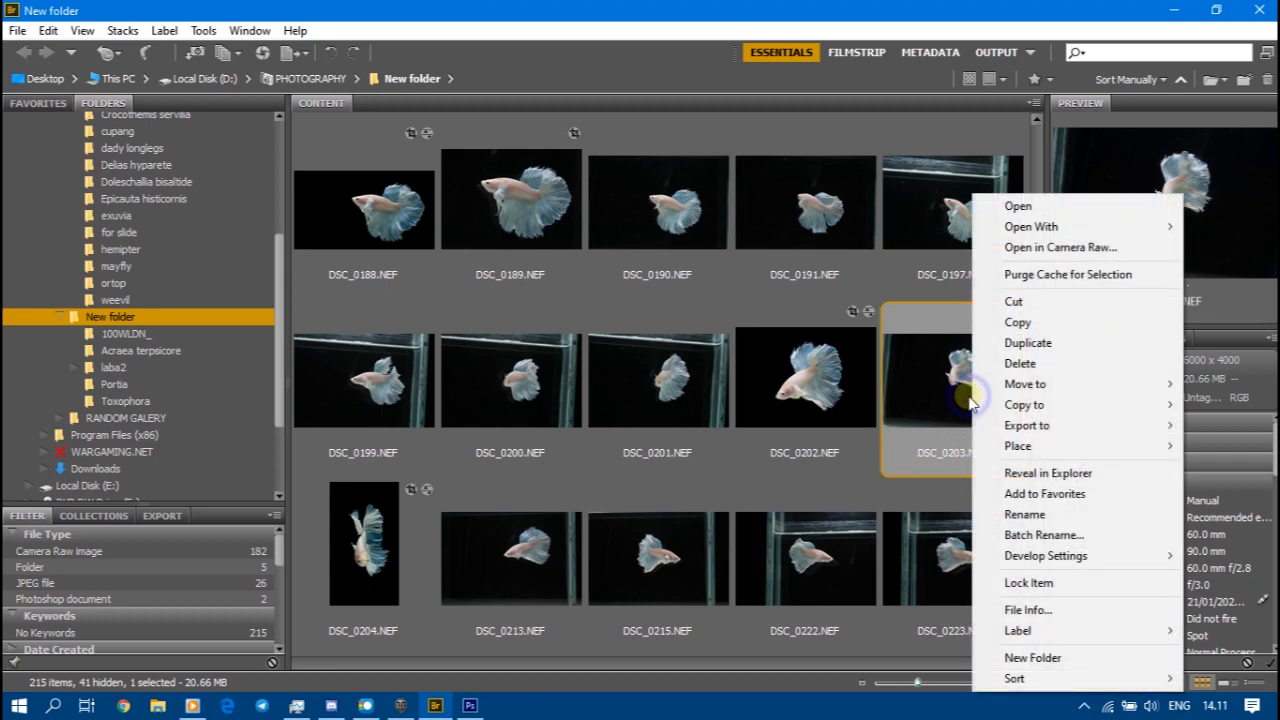
click(1058, 248)
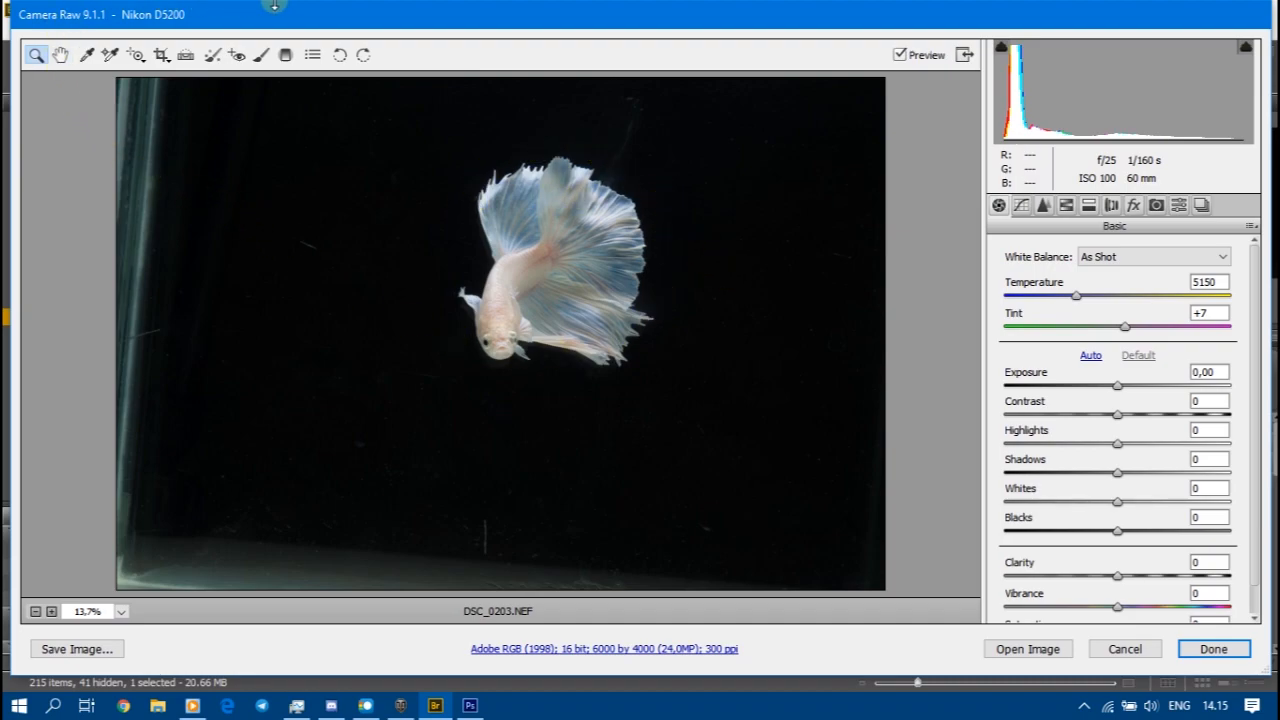
drag(443, 20, 437, 22)
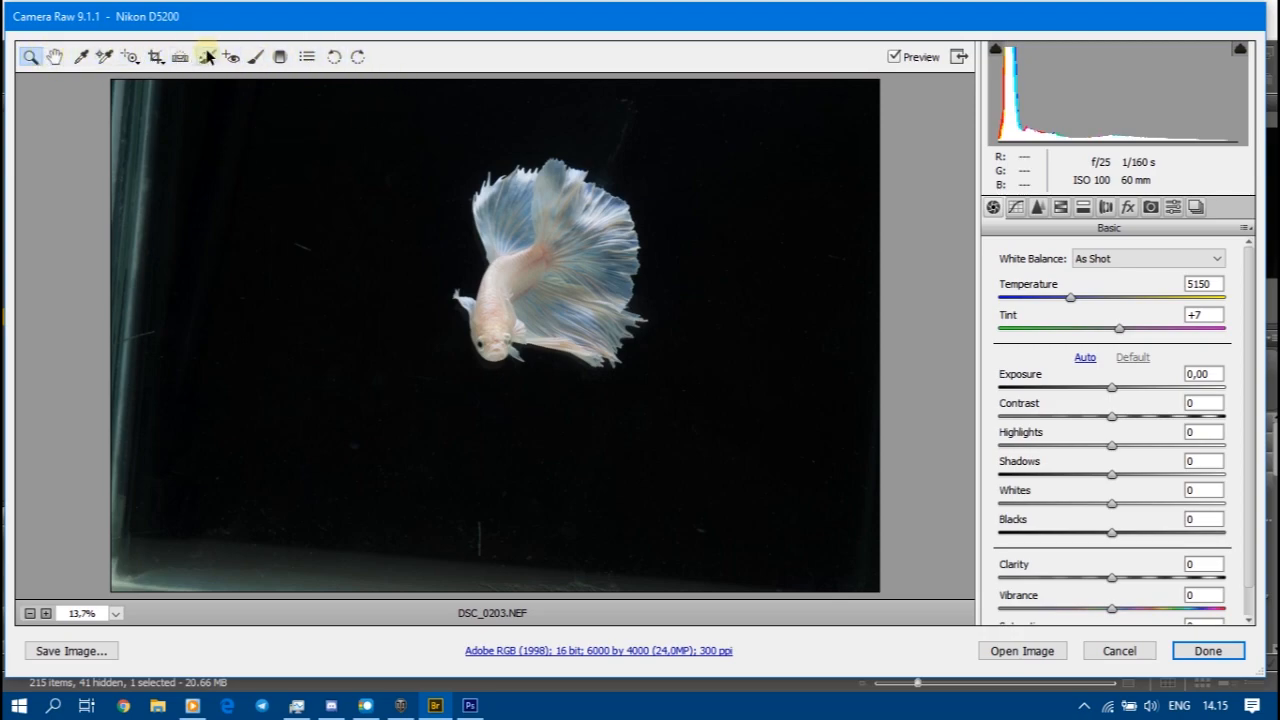
Step: Draw a 5 to 7 crop frame of about 3815 by 2725 pixels around the fish and reposition it
click(155, 58)
drag(271, 124, 762, 476)
drag(614, 326, 653, 287)
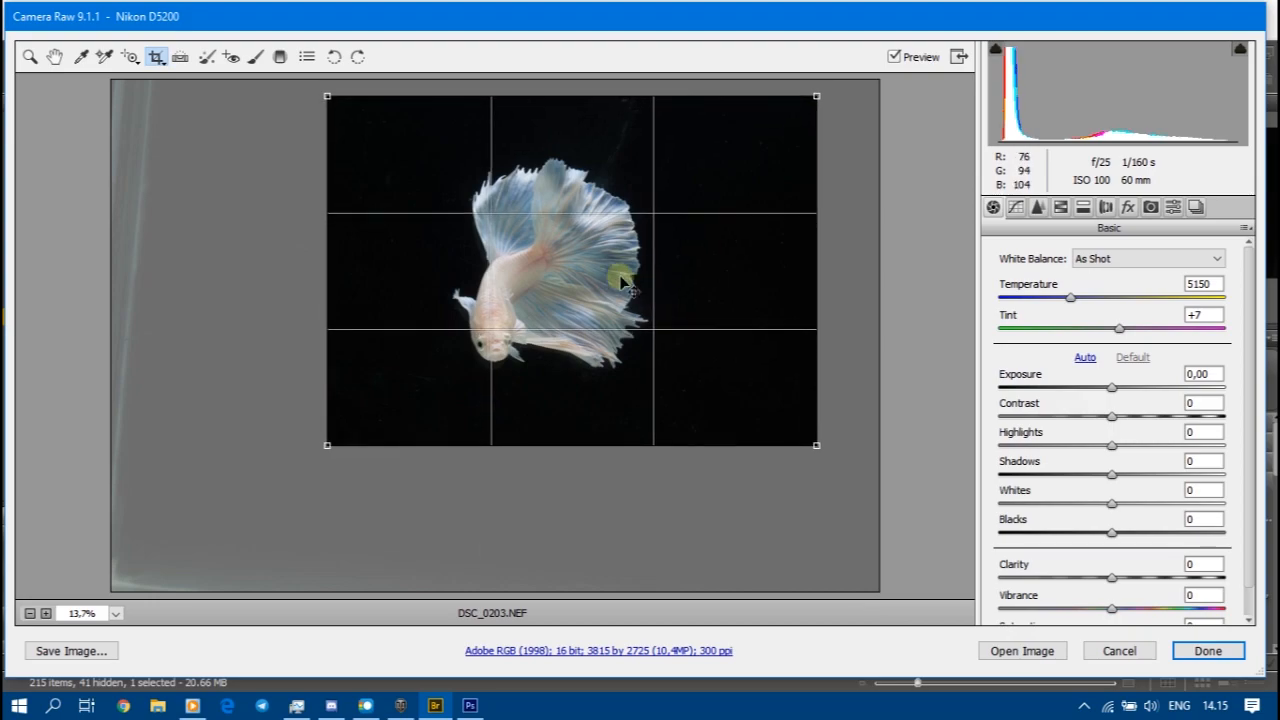
Step: Change the crop frame's aspect ratio to 9 to 16
right_click(617, 284)
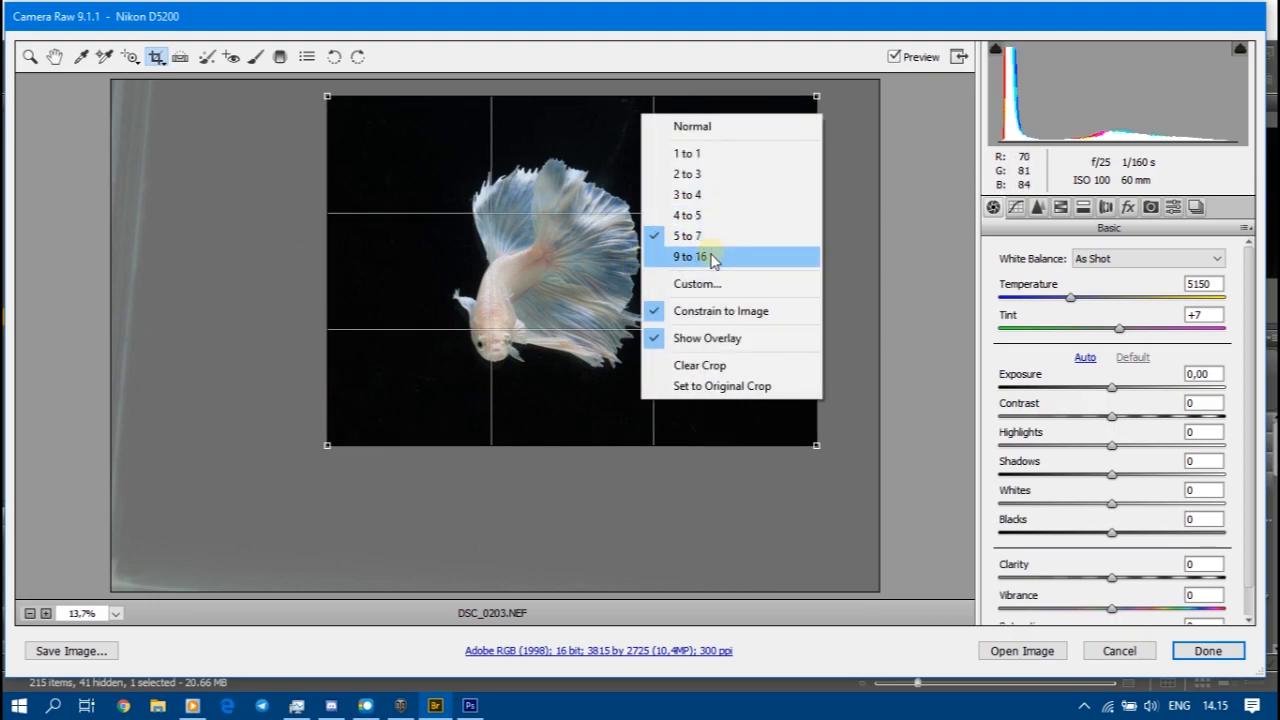
click(666, 235)
right_click(565, 243)
click(605, 242)
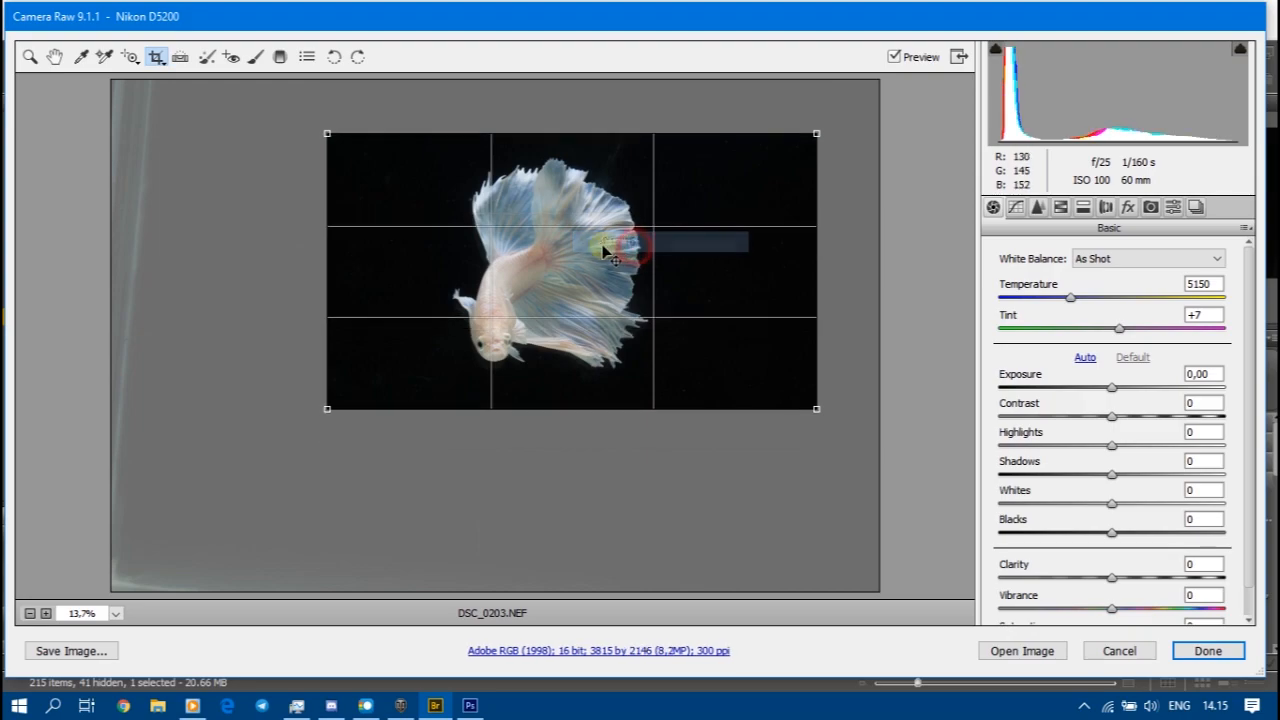
Step: Restore the 5 to 7 crop ratio, and resize and position the frame around the fish at about 3774 by 2696 pixels
right_click(801, 152)
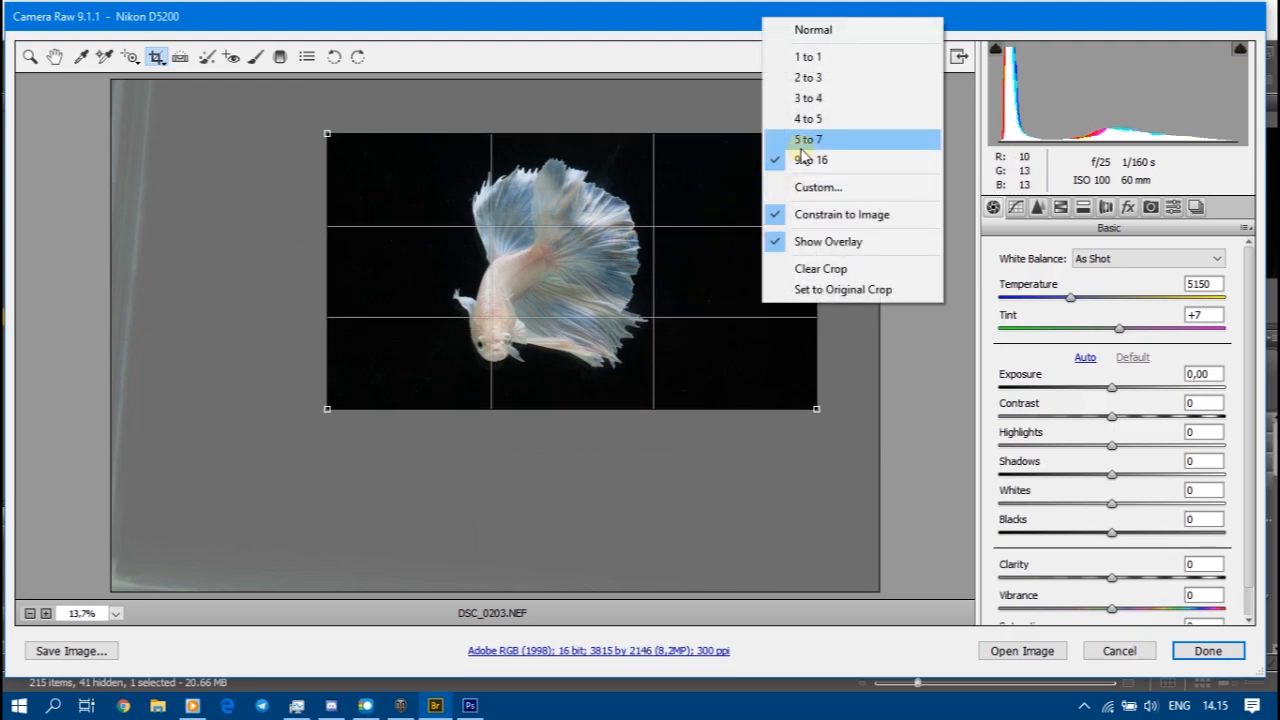
click(805, 140)
drag(765, 135, 894, 151)
drag(583, 277, 560, 295)
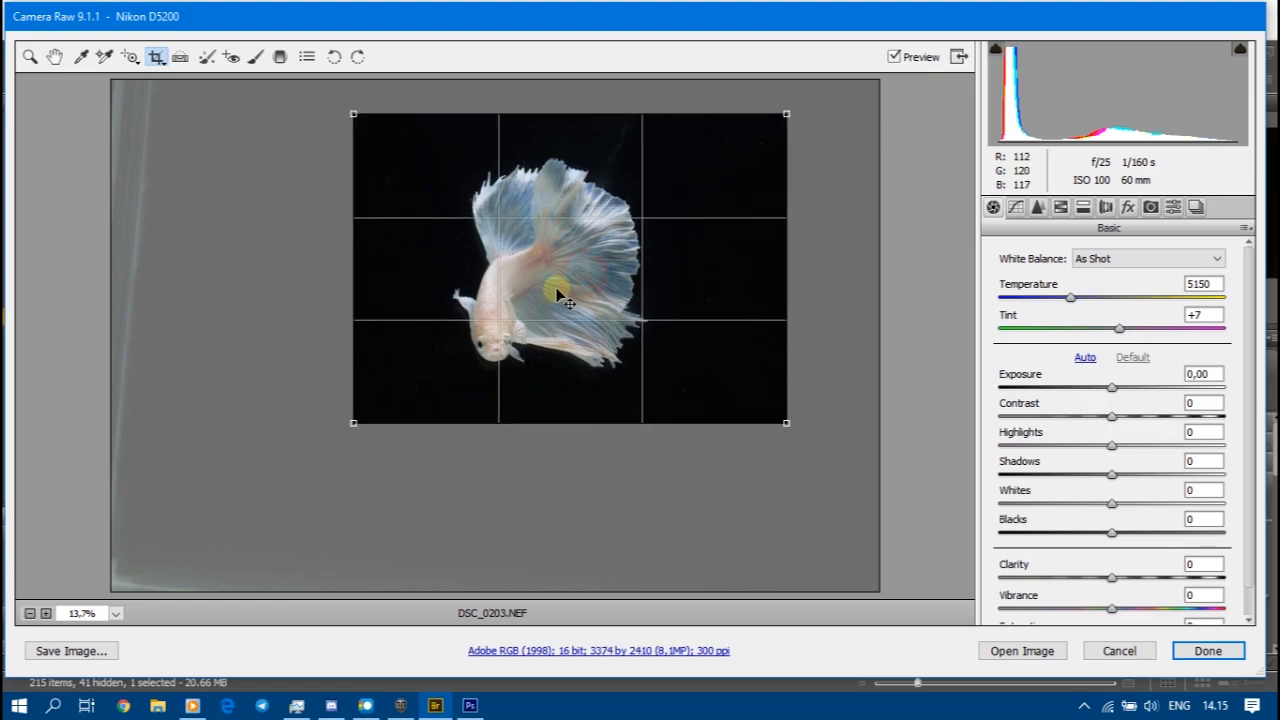
drag(784, 118, 836, 104)
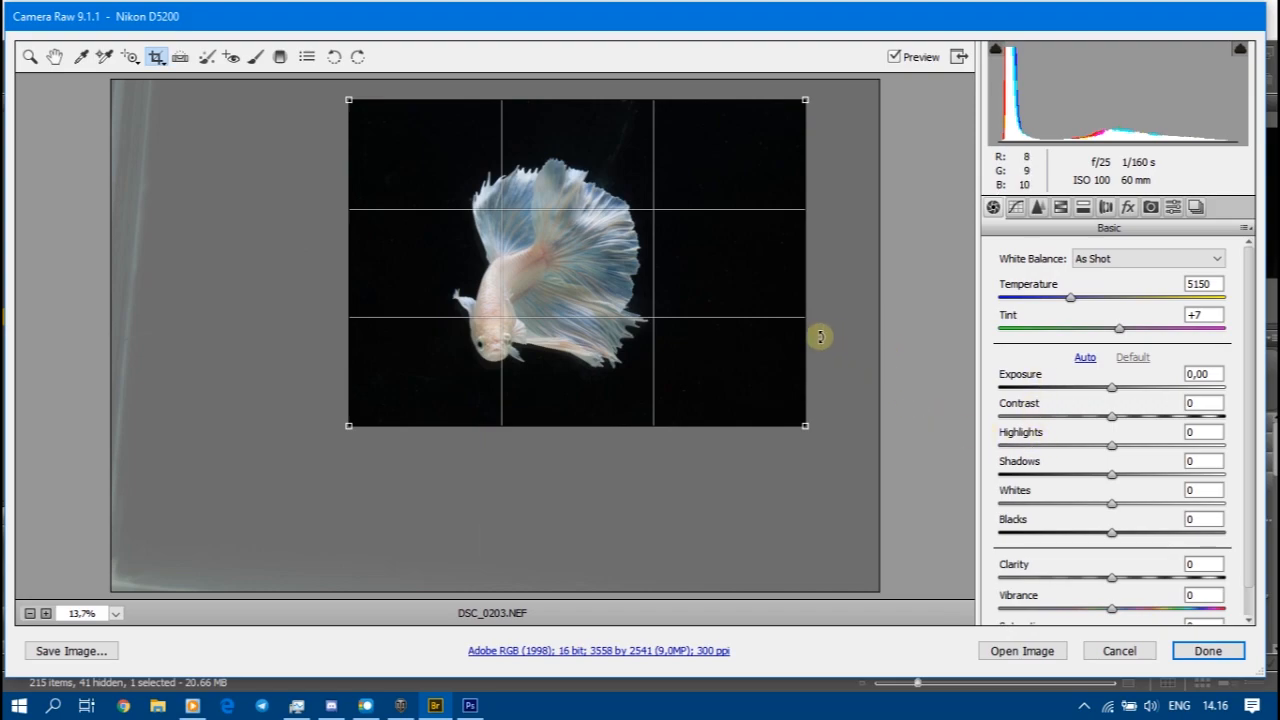
drag(612, 290, 600, 310)
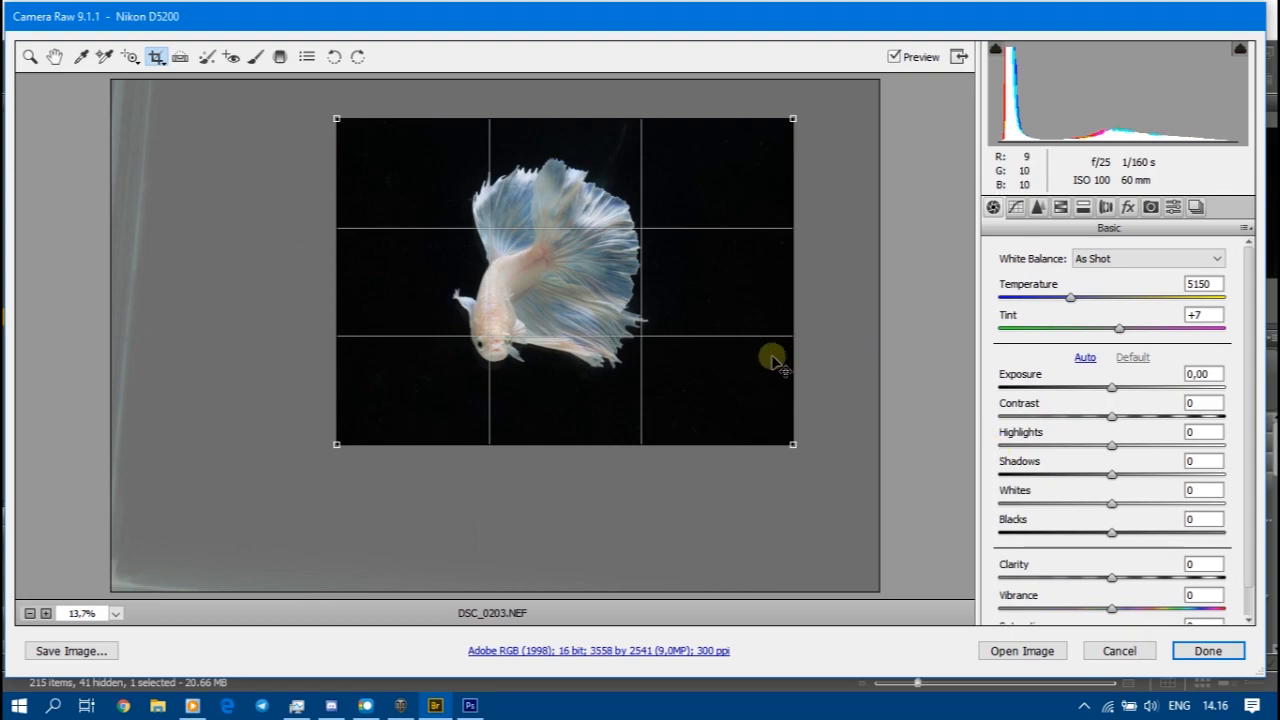
drag(793, 119, 837, 100)
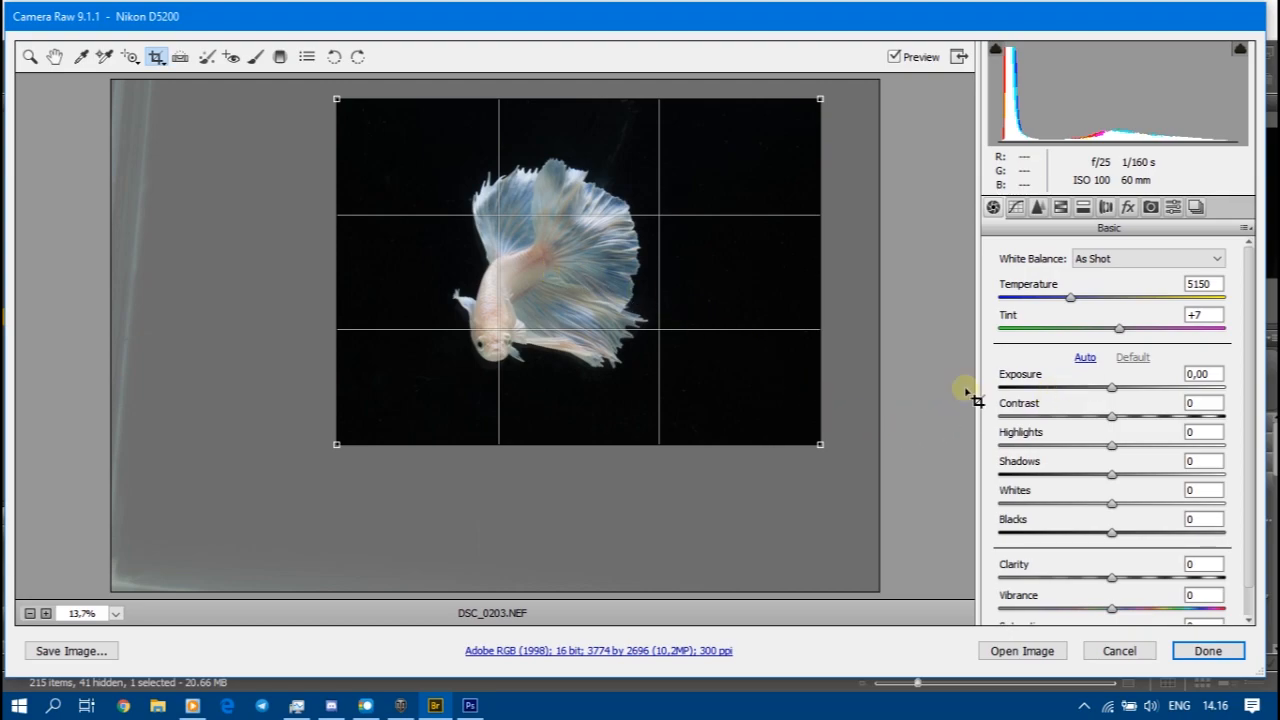
mouse_move(608, 266)
mouse_down()
mouse_move(591, 257)
mouse_move(590, 272)
mouse_up()
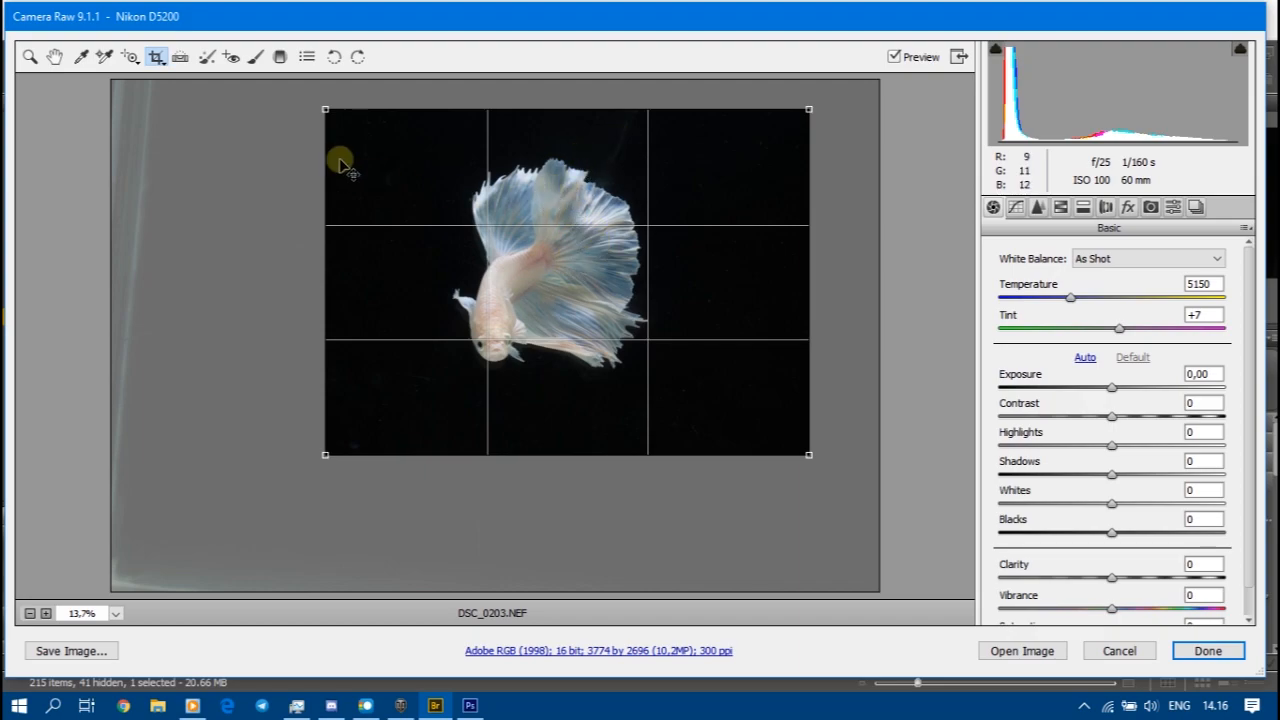
right_click(544, 142)
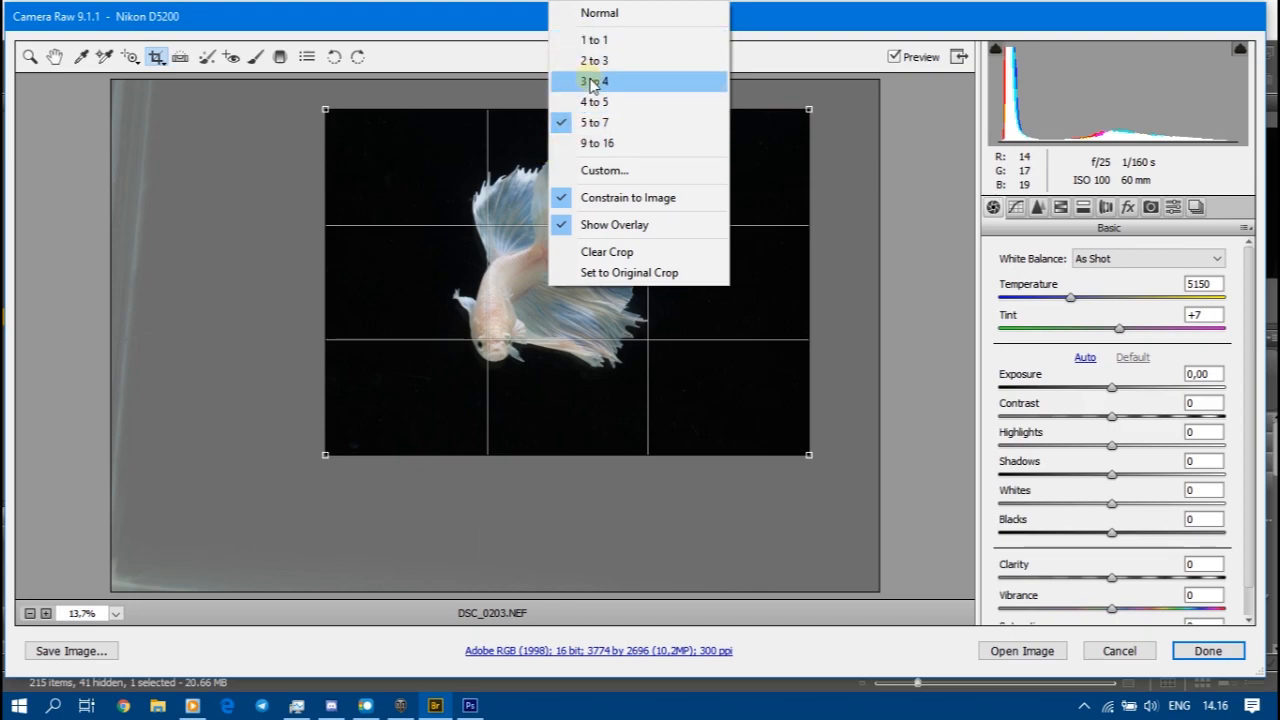
click(598, 170)
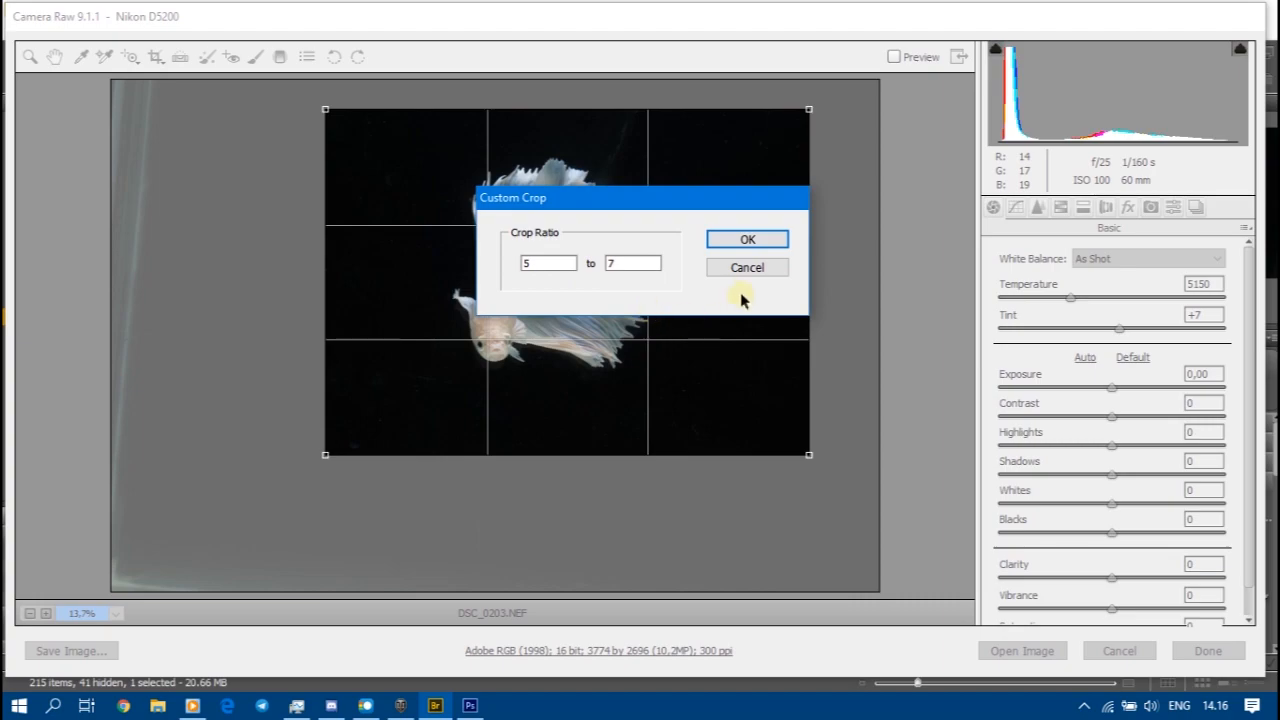
click(747, 267)
right_click(434, 143)
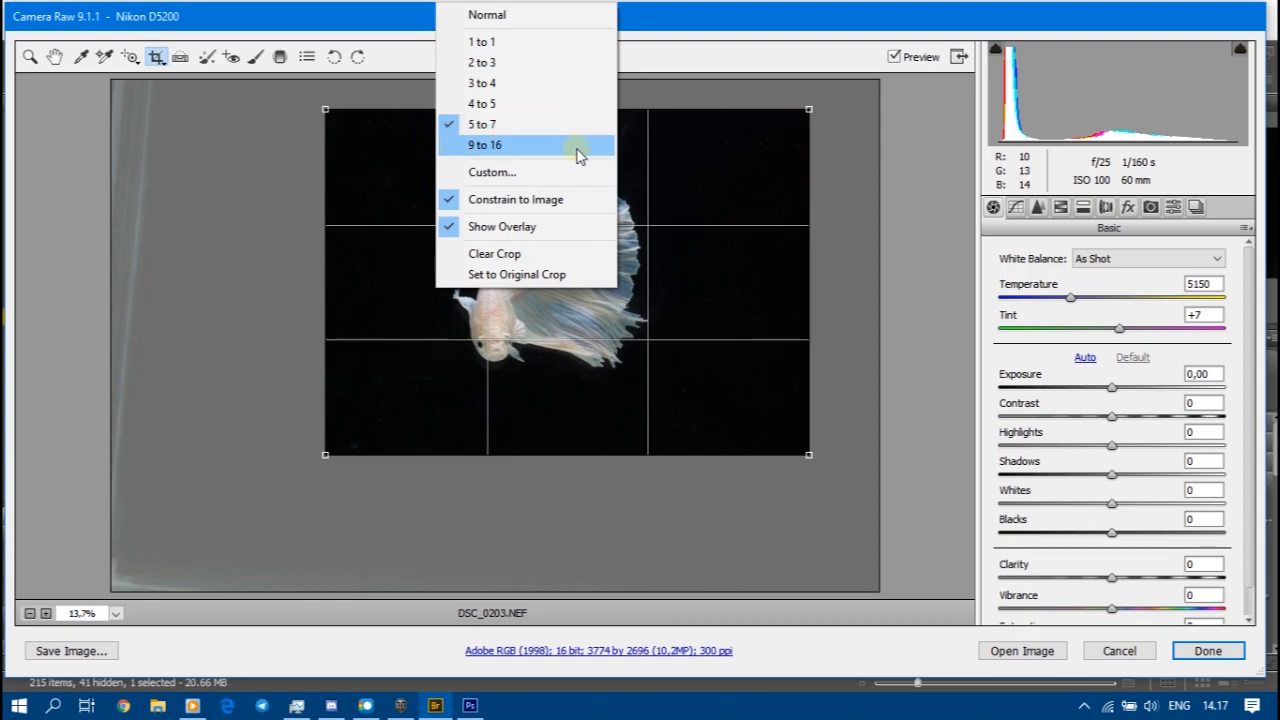
click(708, 225)
Step: Nudge the crop frame slightly downward over the fish and apply the crop
mouse_move(586, 228)
mouse_down()
mouse_move(590, 265)
mouse_move(577, 244)
mouse_up()
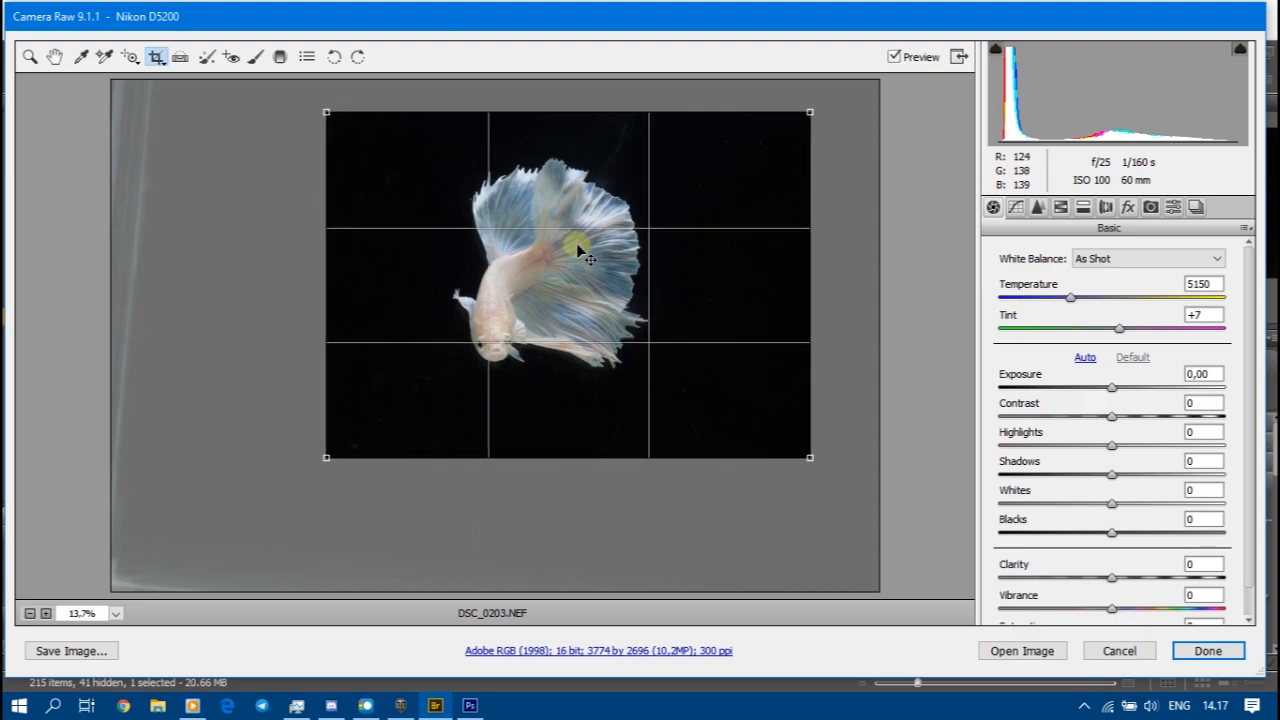
key(z)
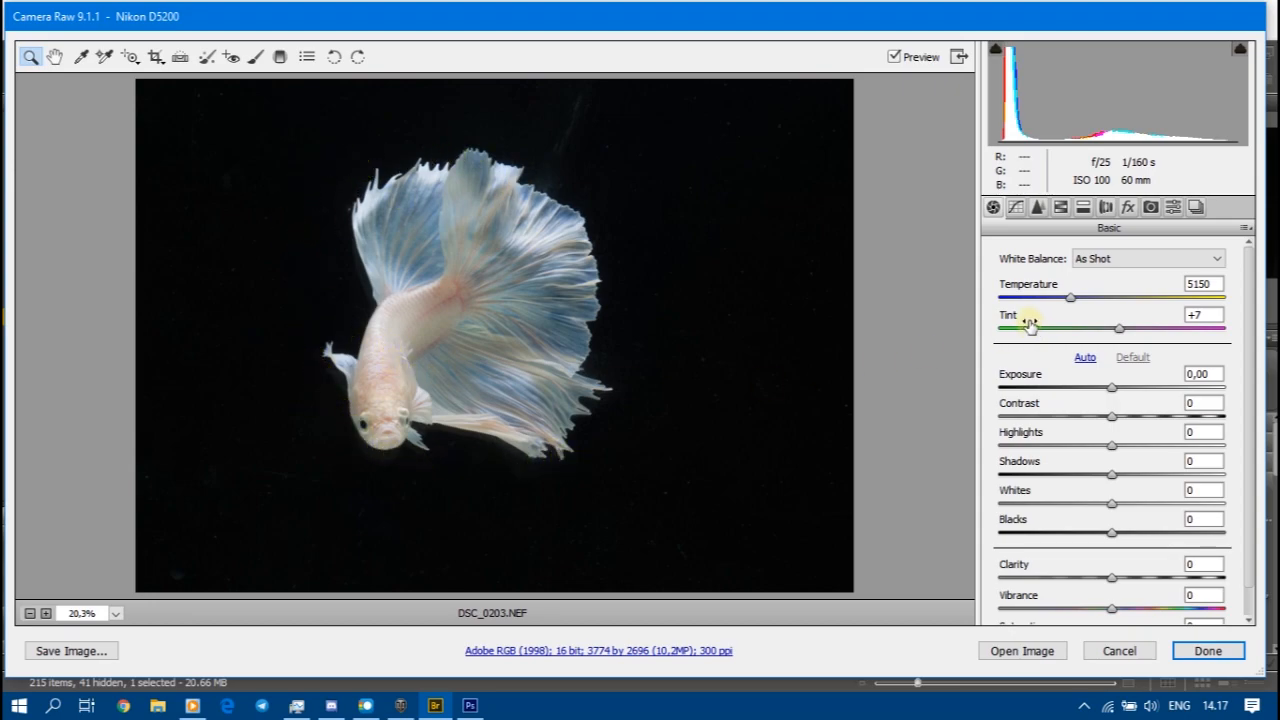
click(1156, 258)
click(1153, 262)
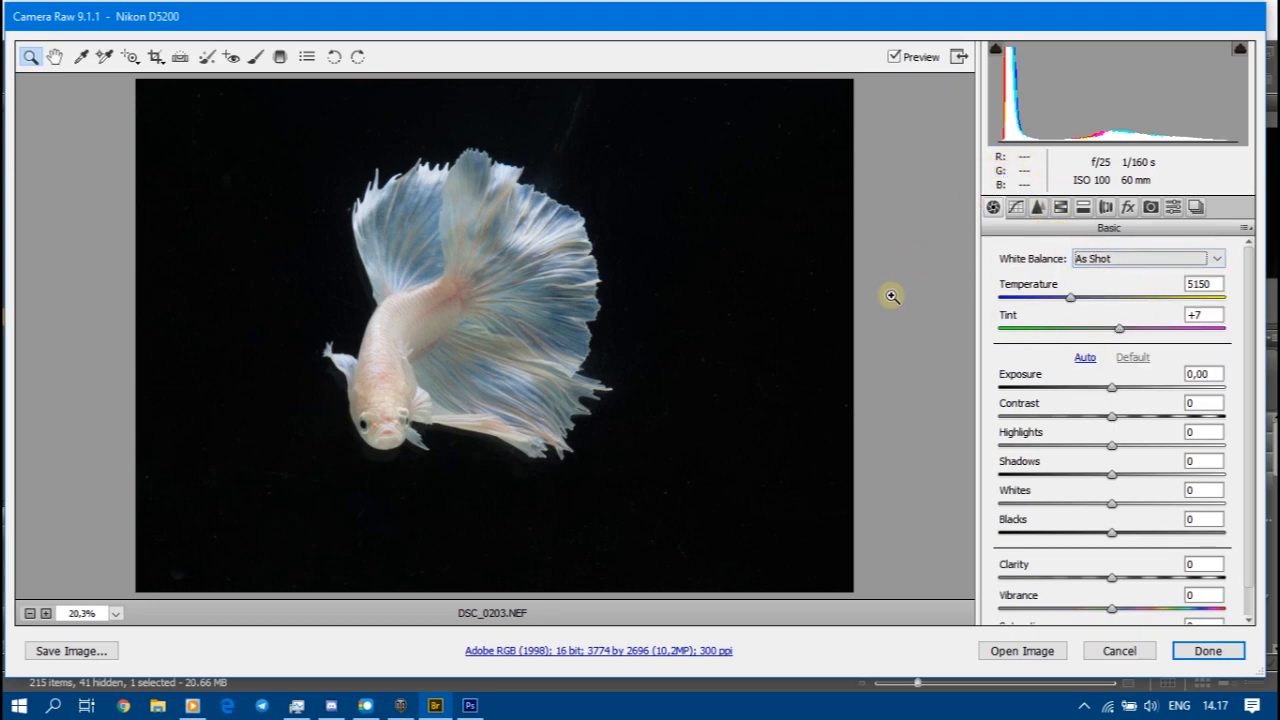
click(1101, 259)
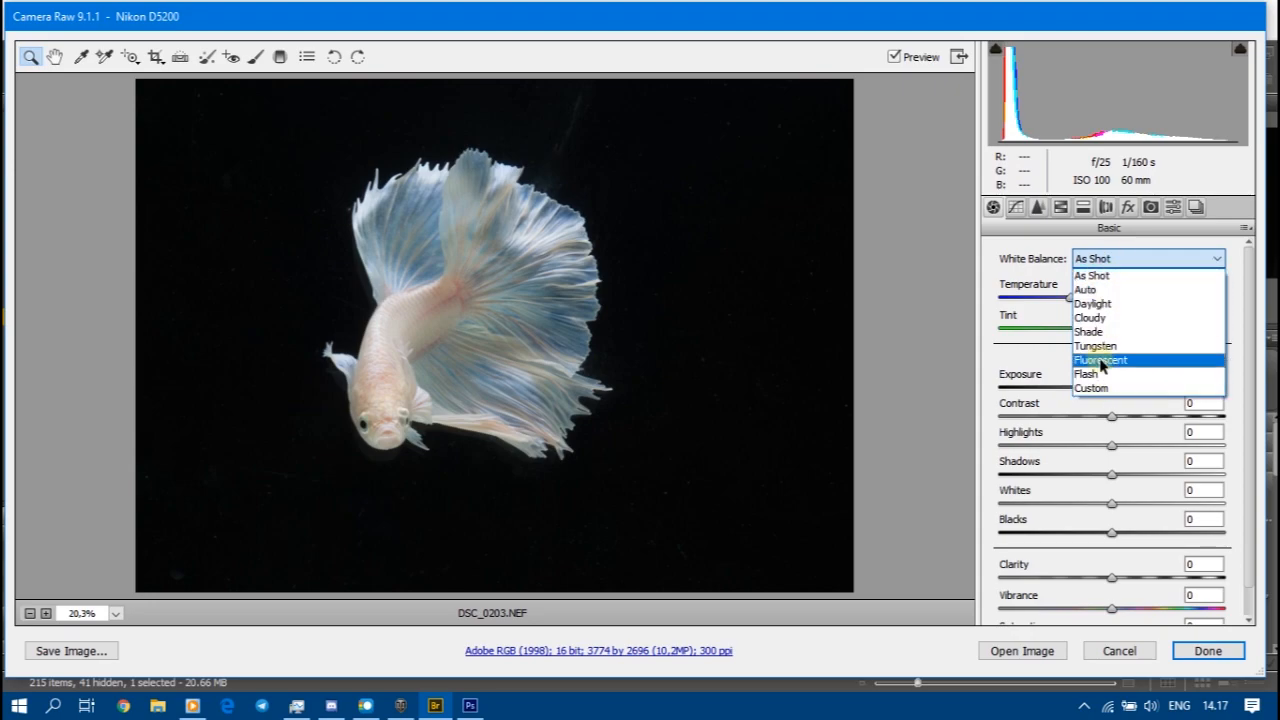
click(1118, 260)
Step: Warm up the photo by setting the white balance temperature to 6650
click(1215, 283)
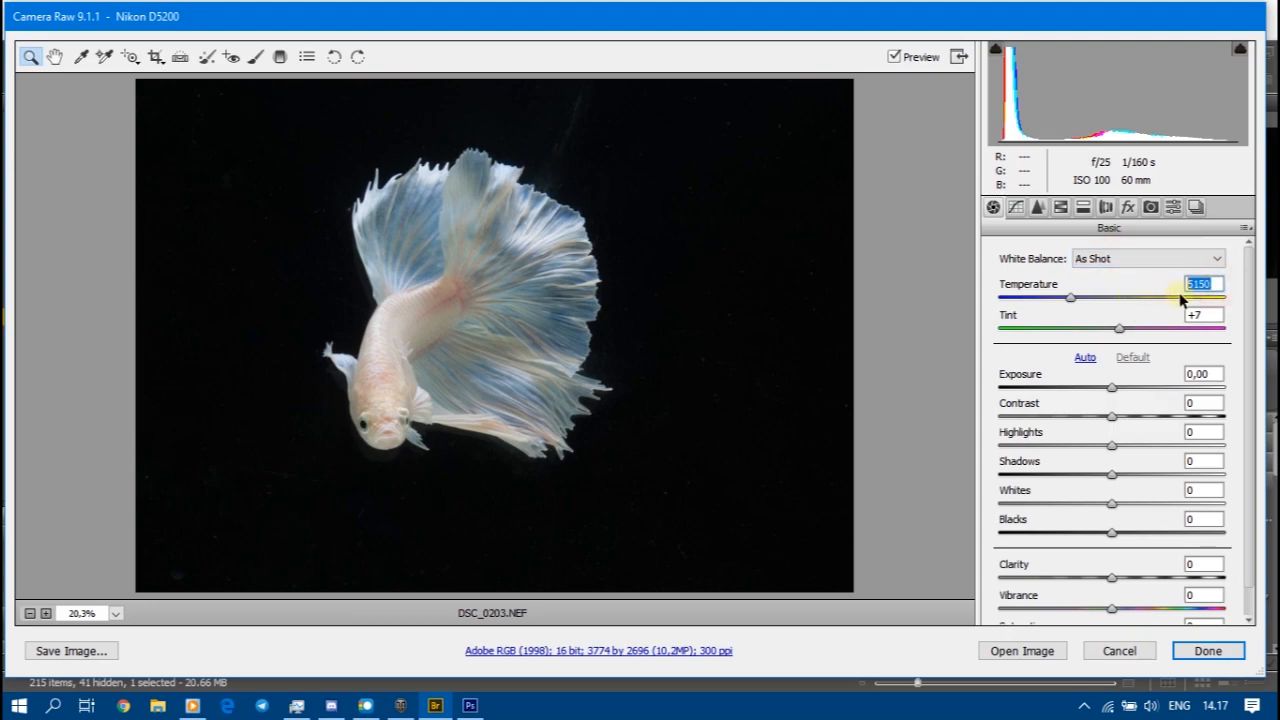
drag(1070, 297, 1108, 297)
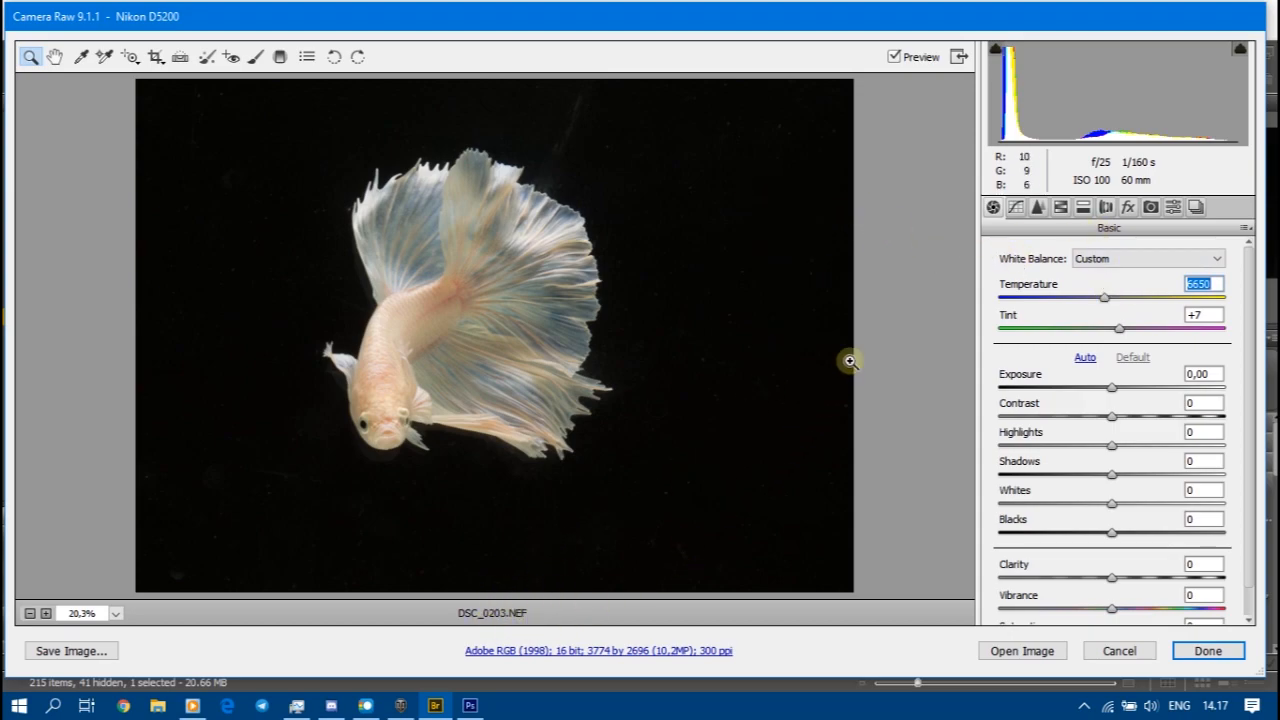
click(1134, 259)
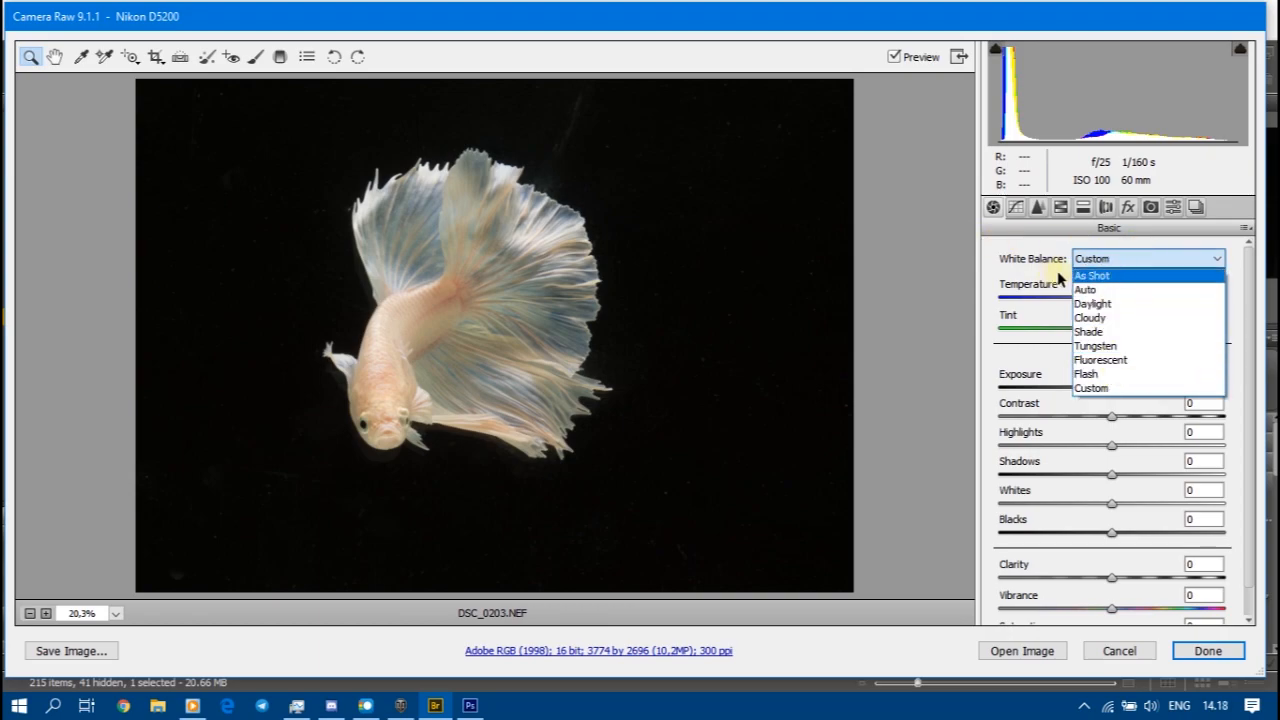
click(1110, 260)
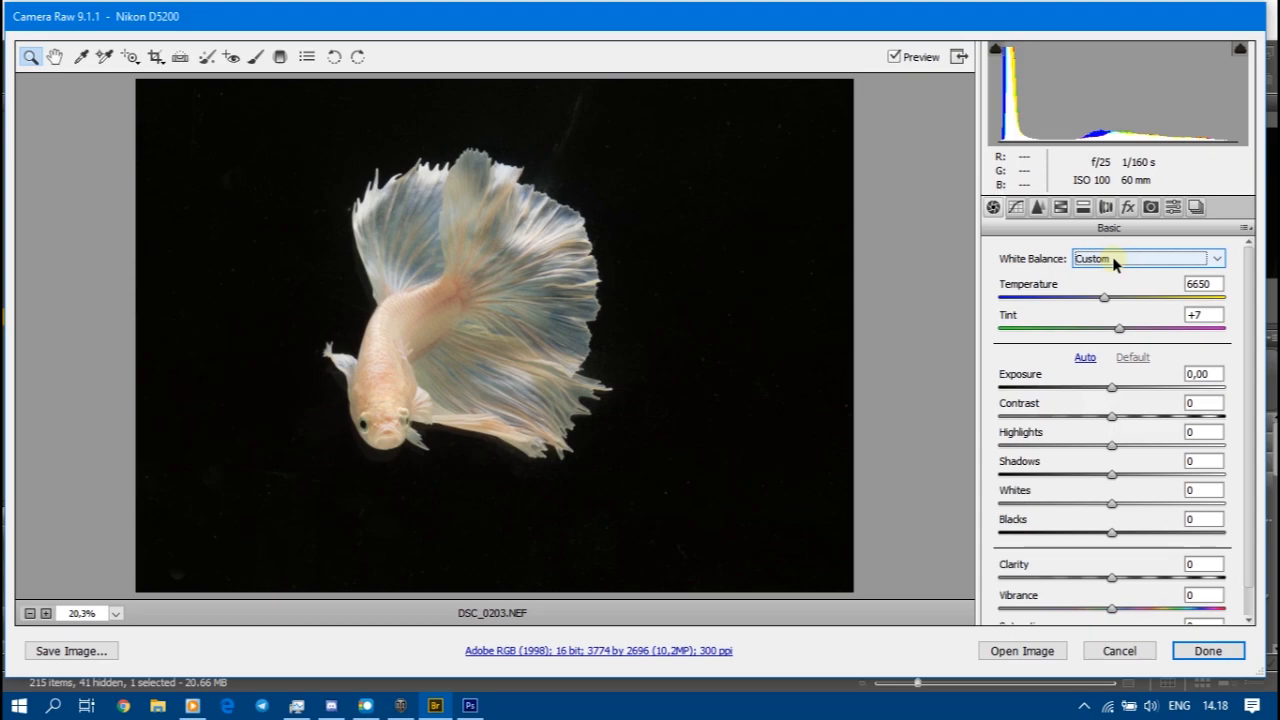
click(1115, 260)
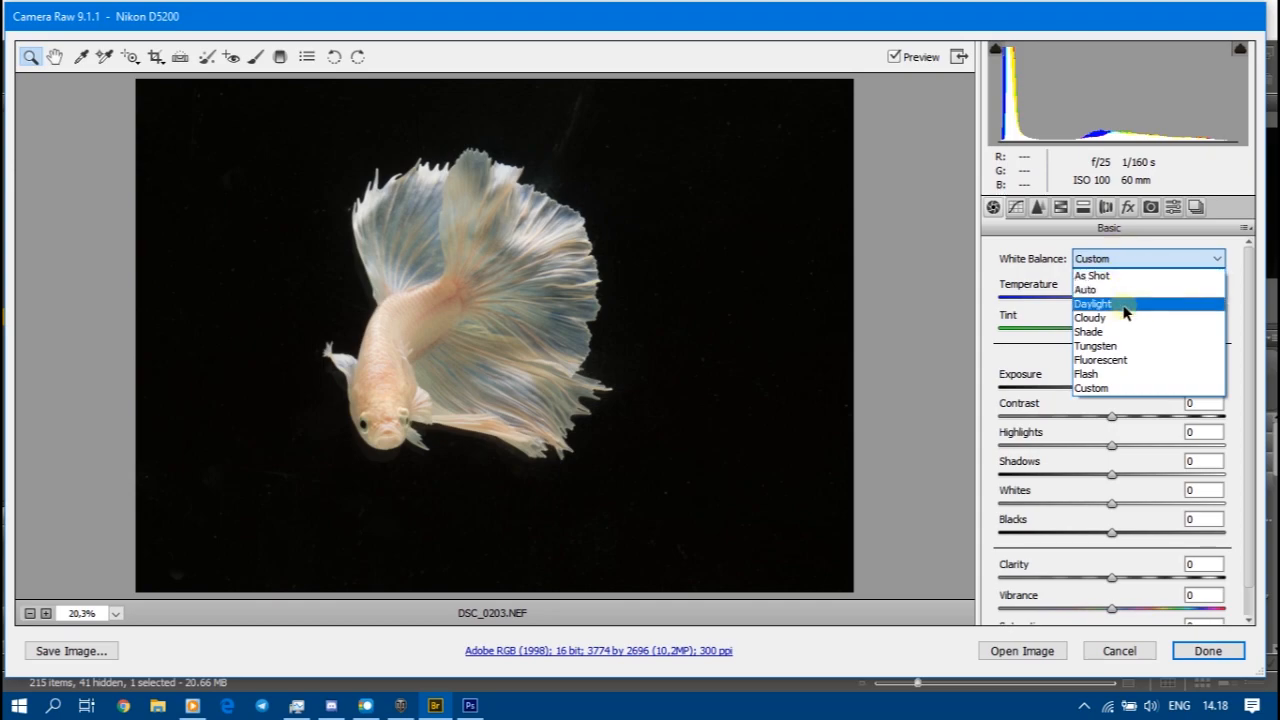
click(1122, 258)
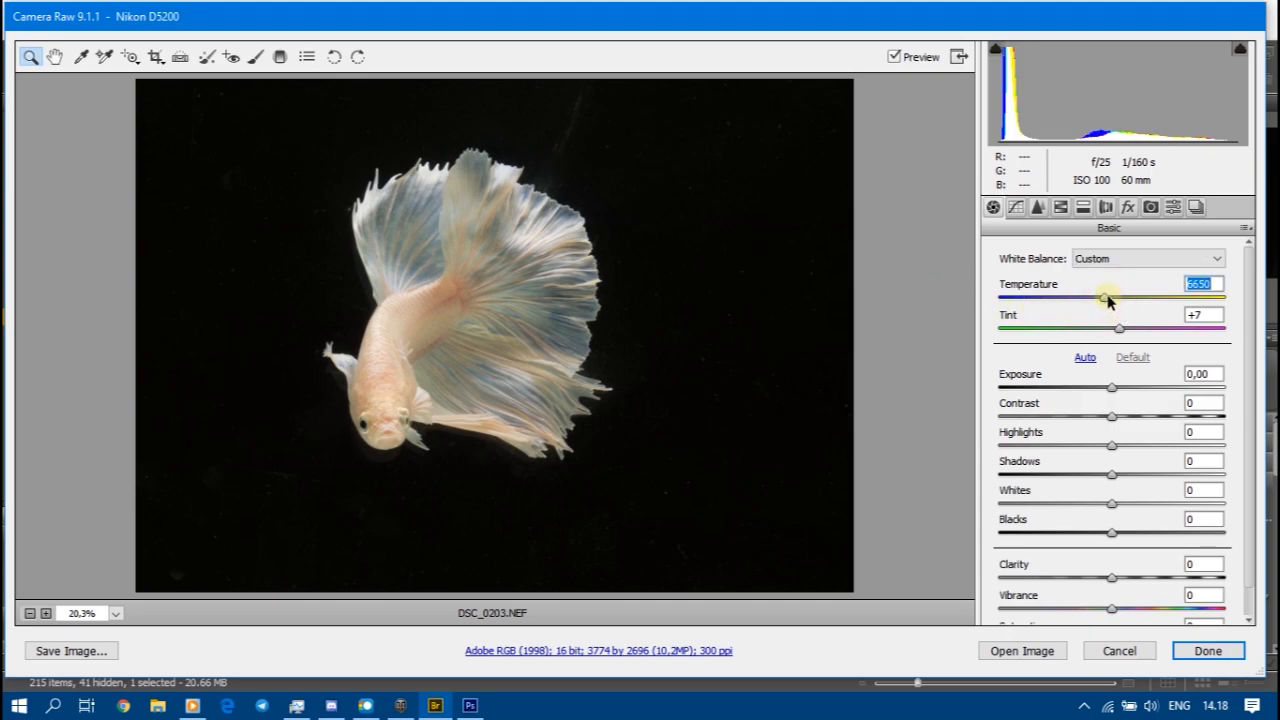
Step: Apply the Flash white balance preset to the fish photo
click(1148, 259)
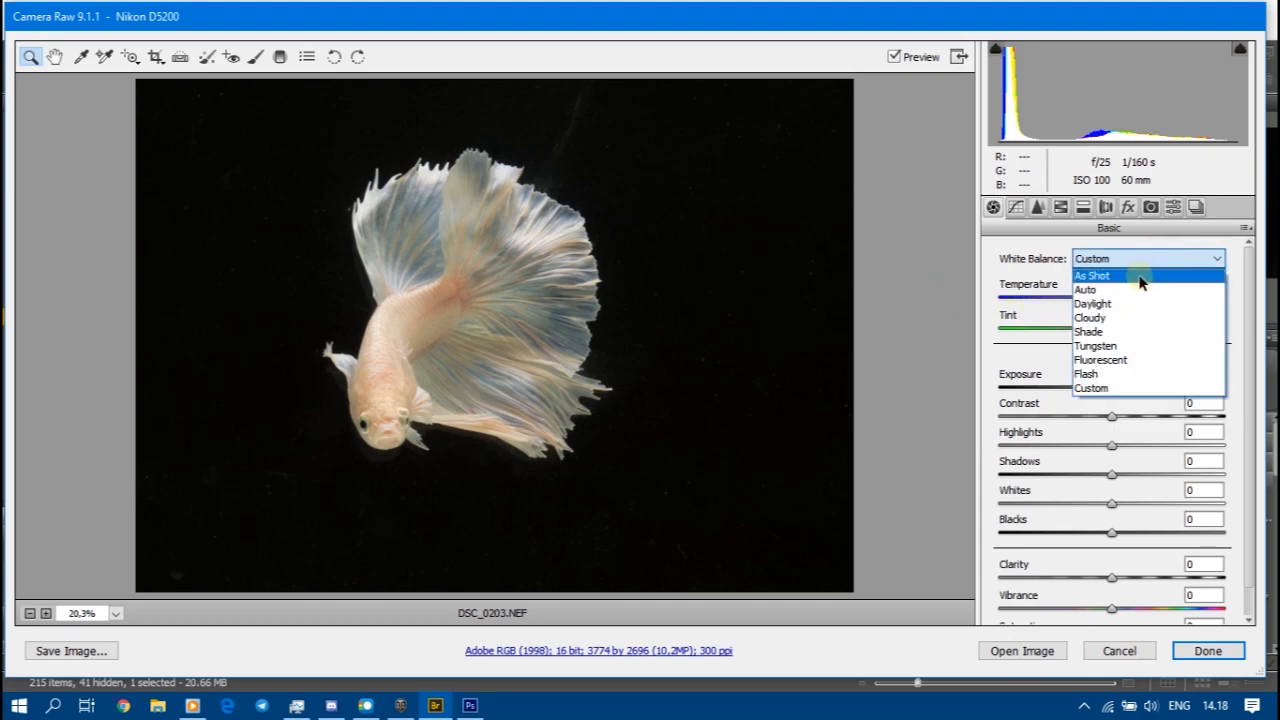
click(1106, 376)
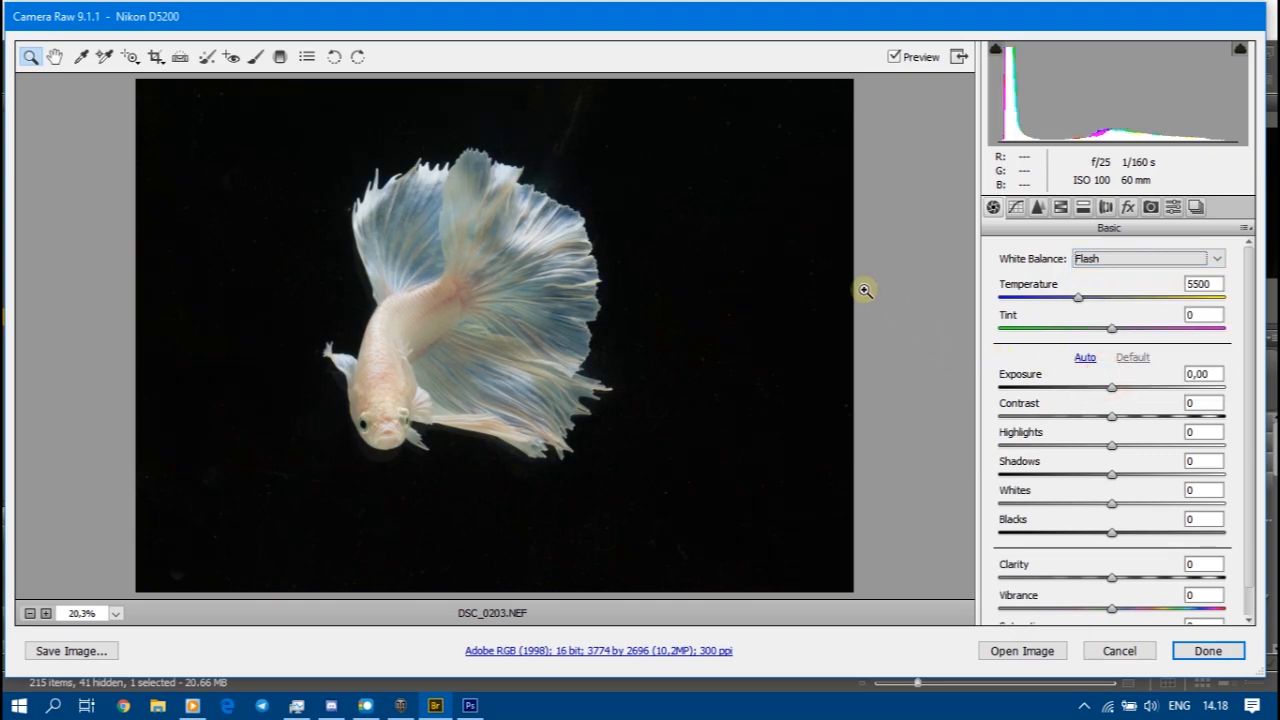
click(1183, 257)
click(1120, 373)
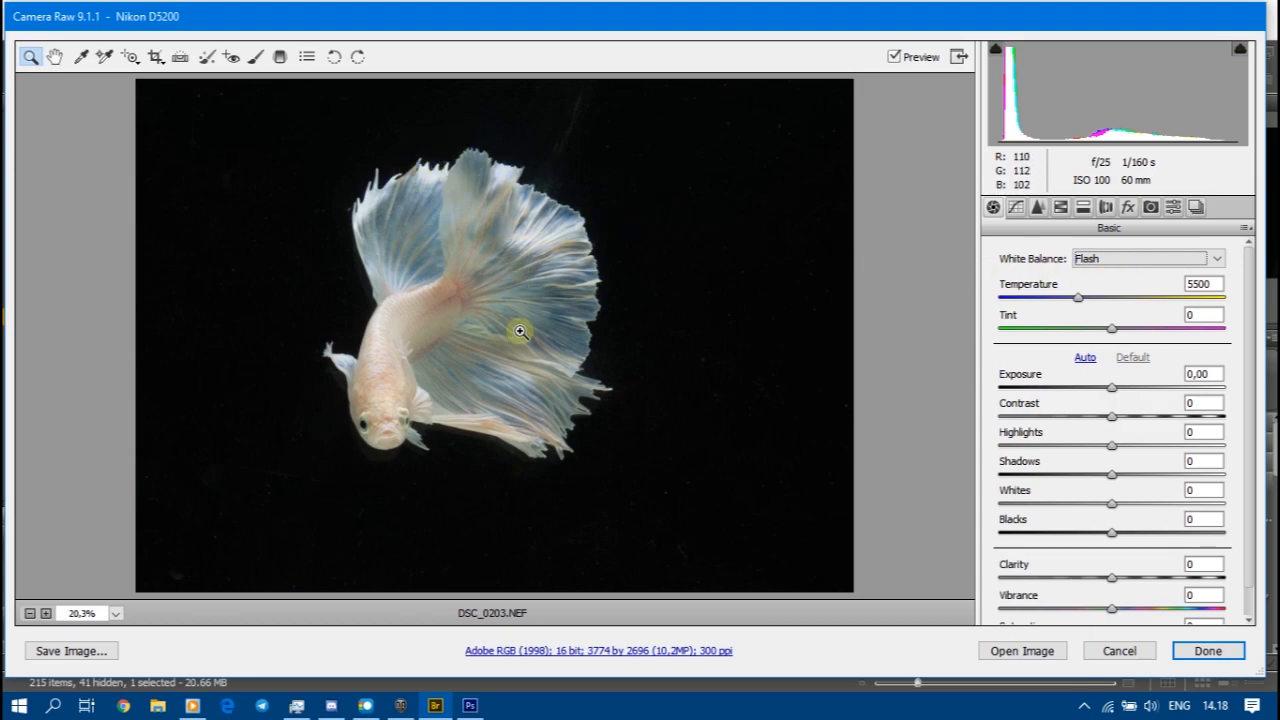
Step: Try white balance temperatures of 11500, 3900, 5000 and 5300 on the photo, and fine-tune the value slightly cooler
drag(1079, 298, 1162, 312)
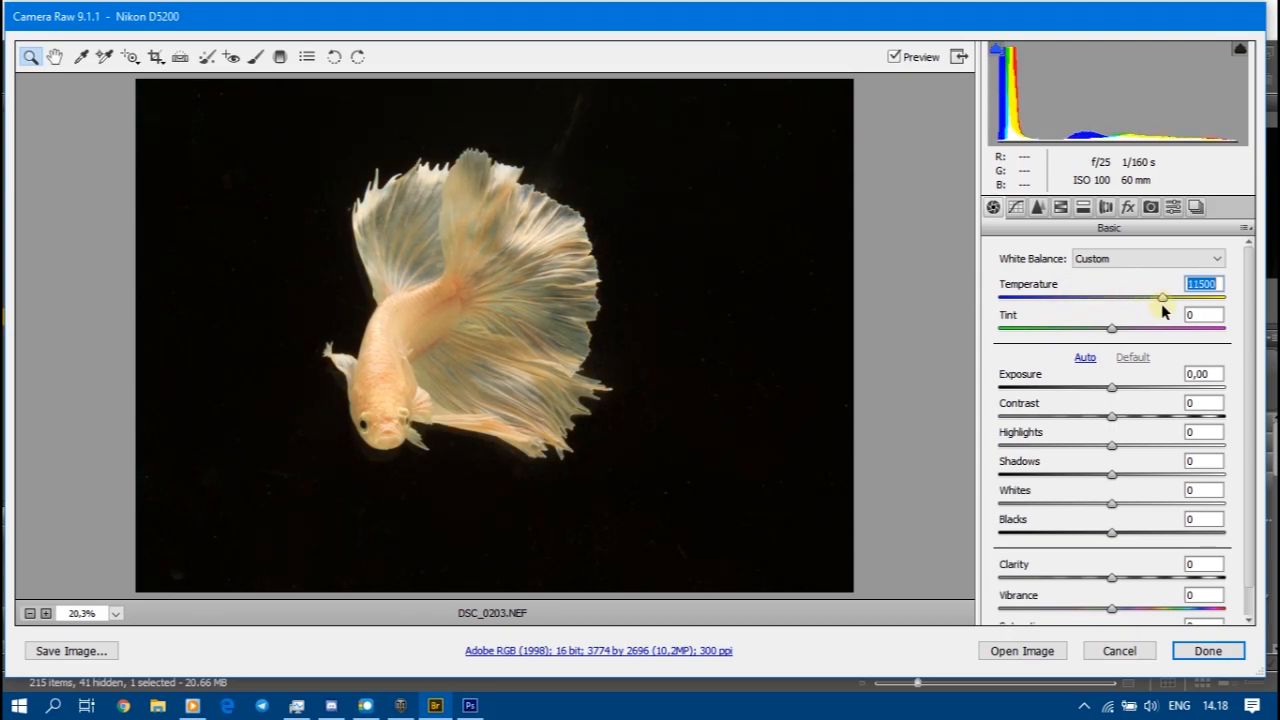
drag(1161, 304, 1045, 296)
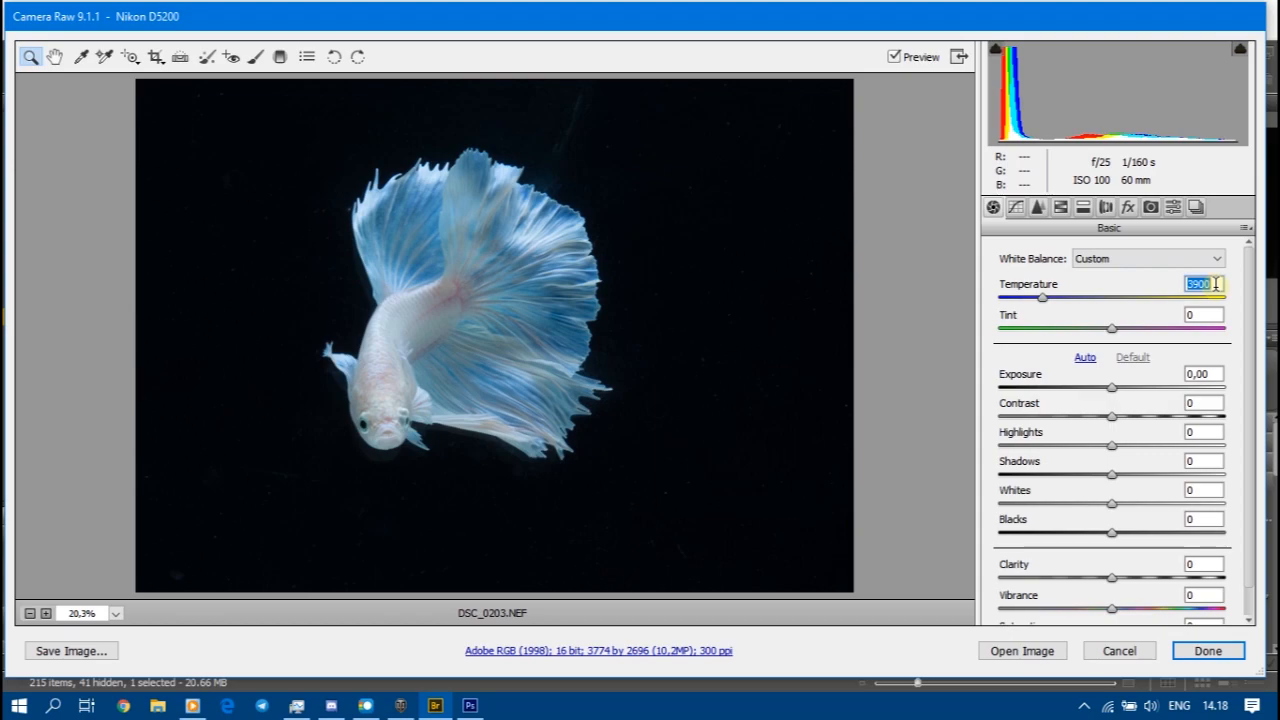
text(5000)
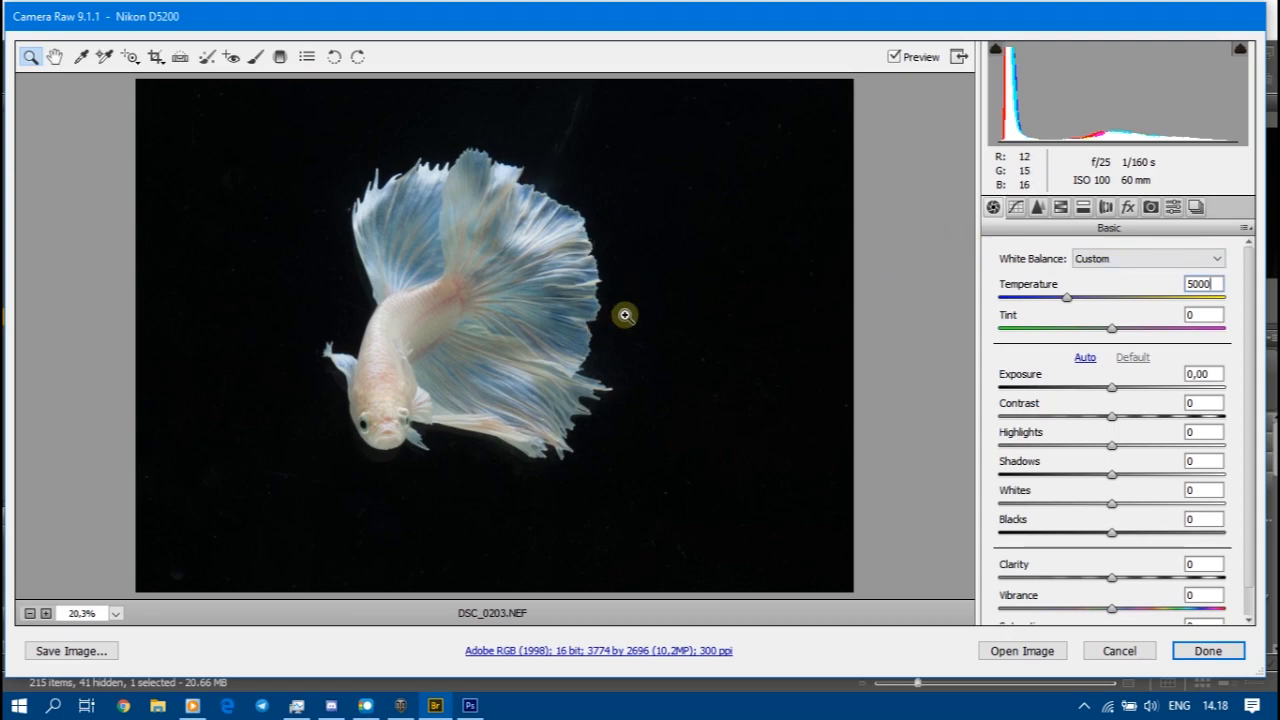
click(1069, 299)
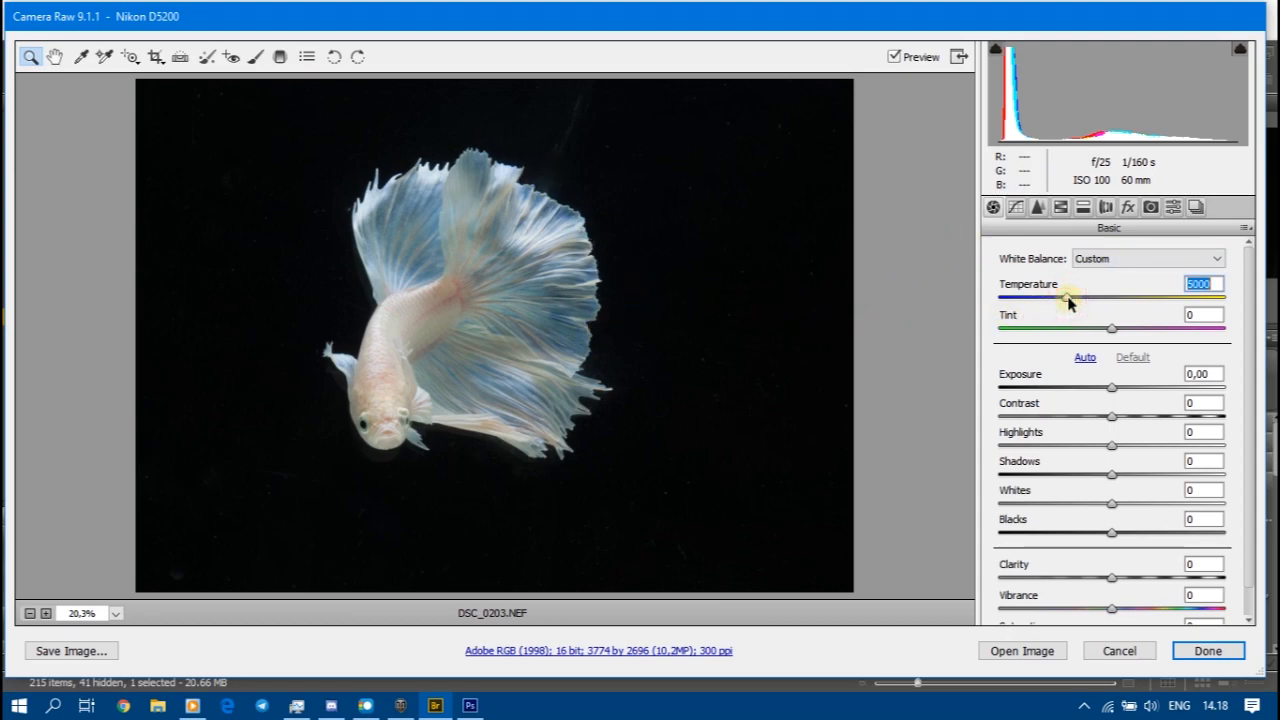
drag(1067, 297, 1071, 300)
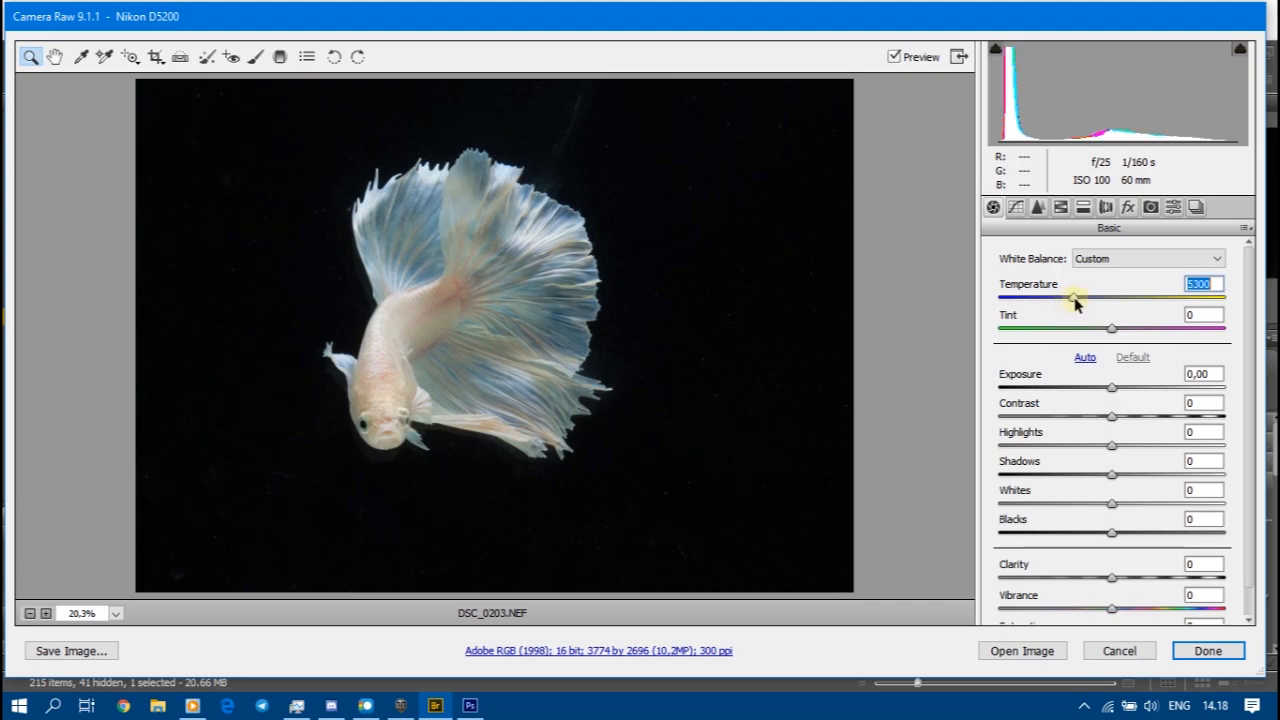
drag(1076, 304, 1073, 304)
Step: Reapply the Flash white balance preset and cool the temperature to 5200
click(1126, 264)
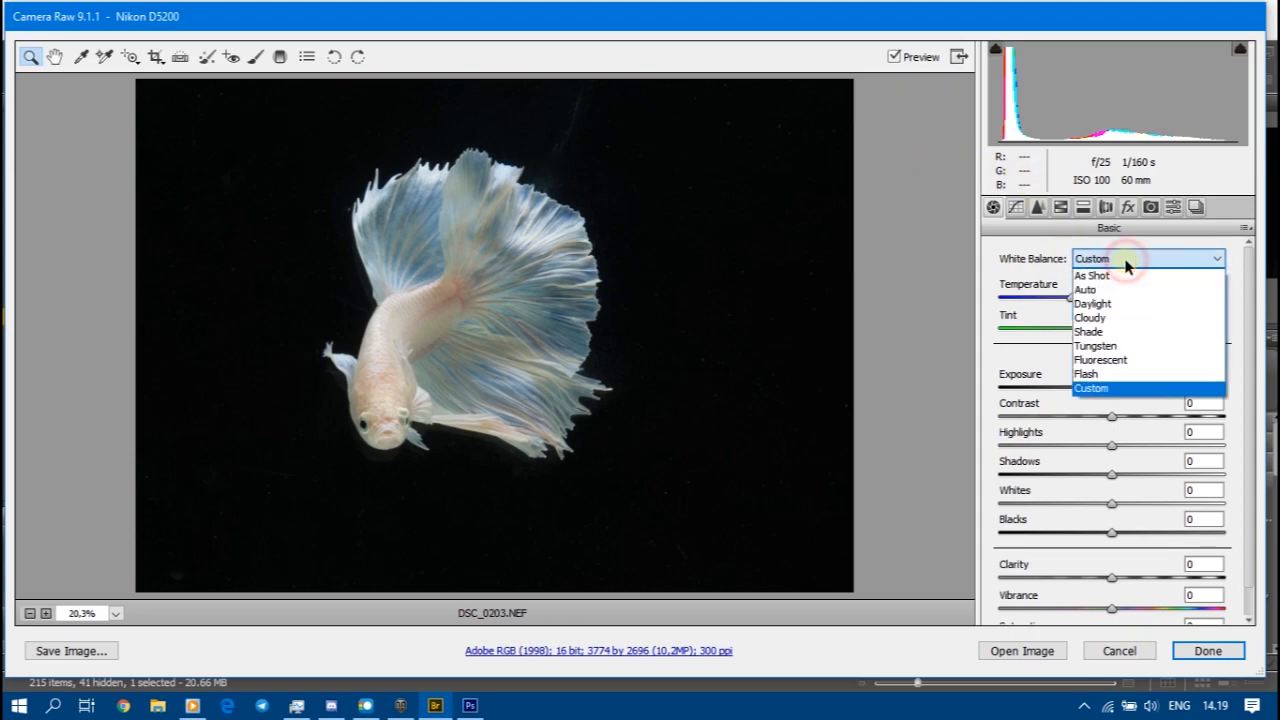
click(1100, 374)
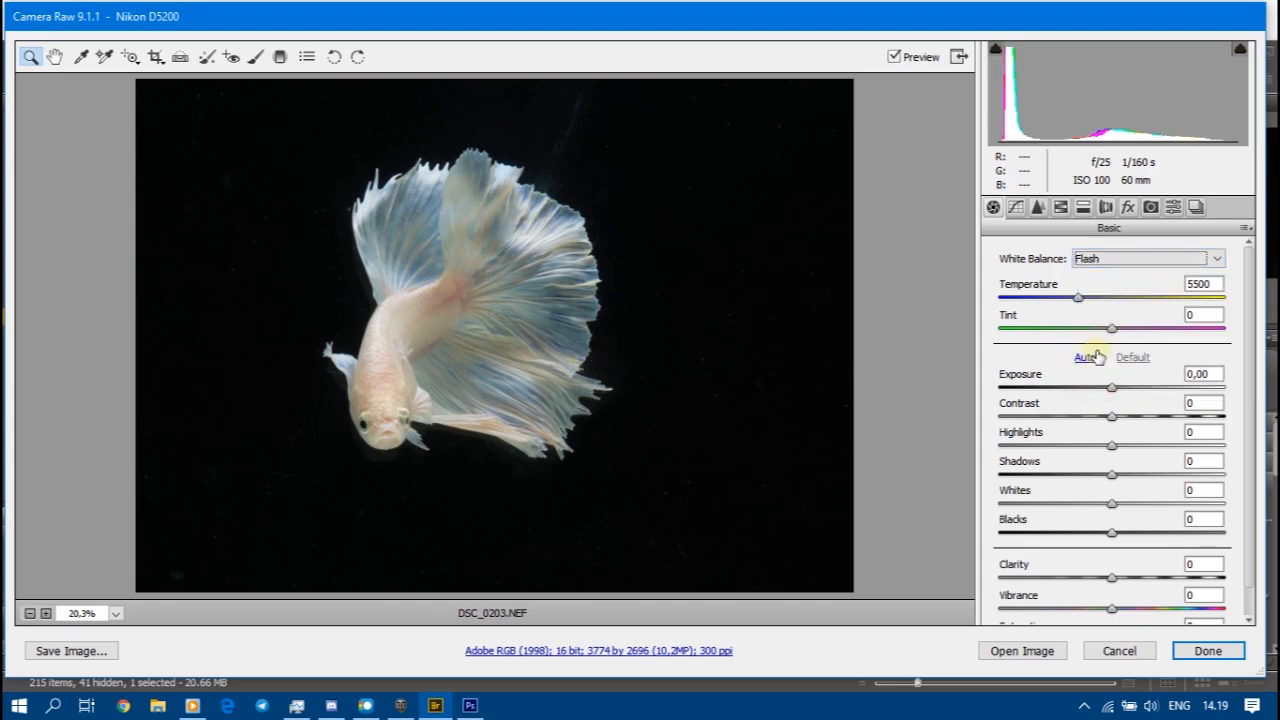
drag(1078, 297, 1072, 300)
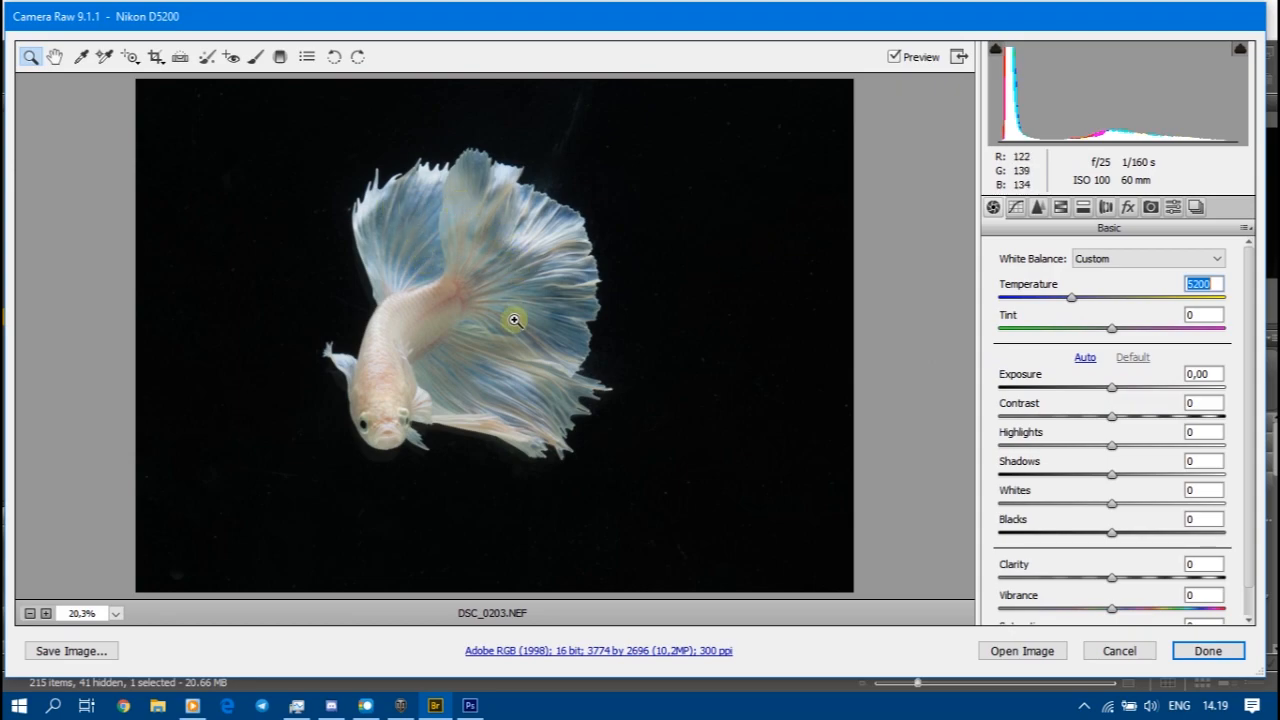
Step: Set the photo's exposure to -0.20 and its contrast to +38
click(1112, 389)
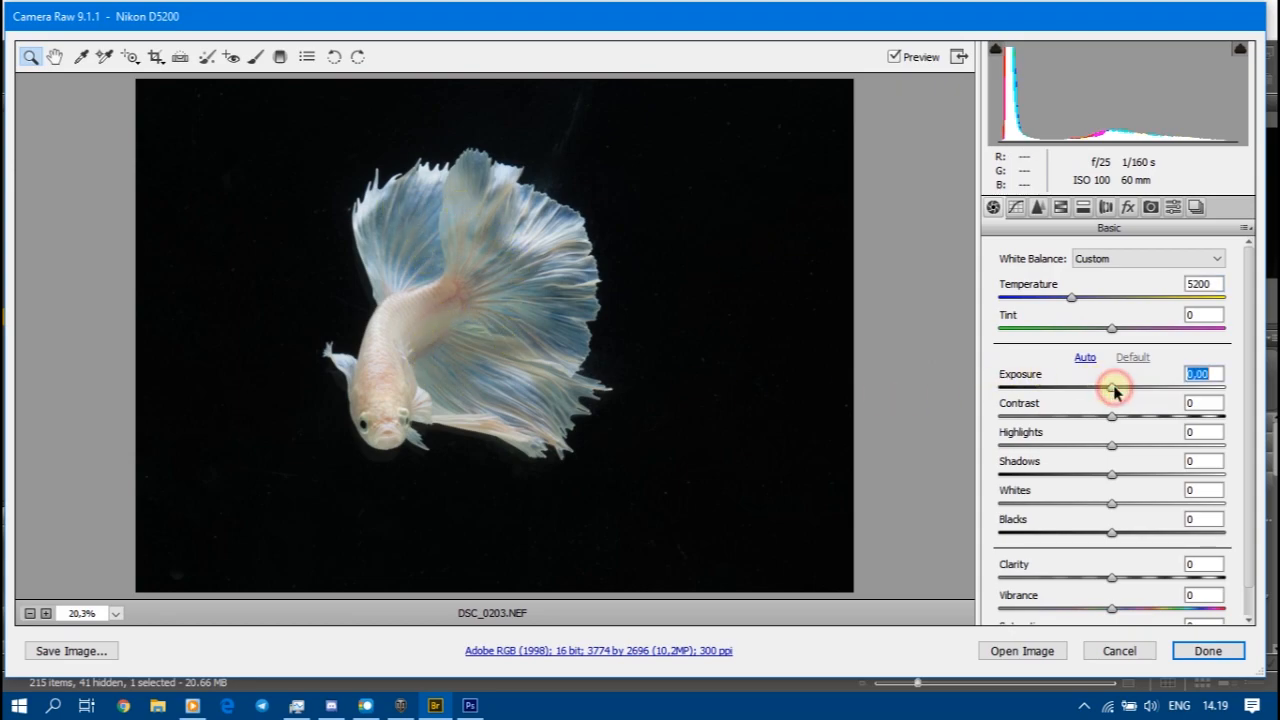
drag(1114, 393, 1110, 397)
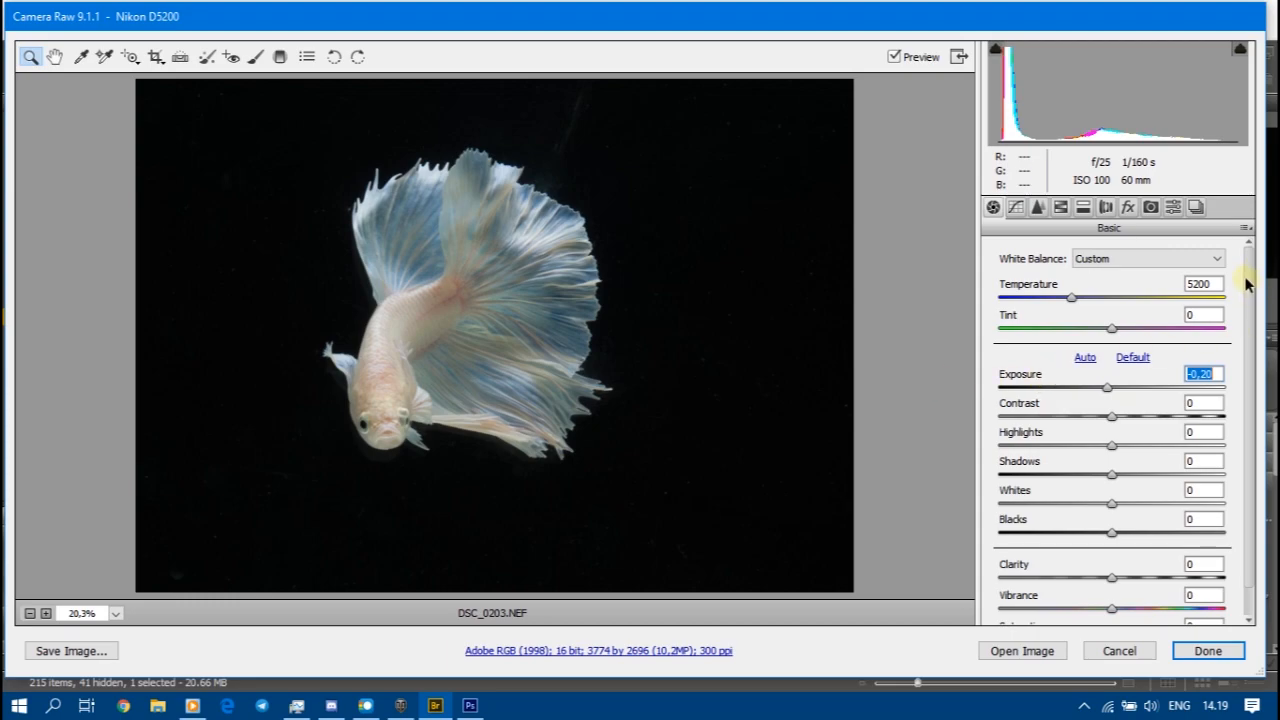
drag(1046, 20, 1072, 24)
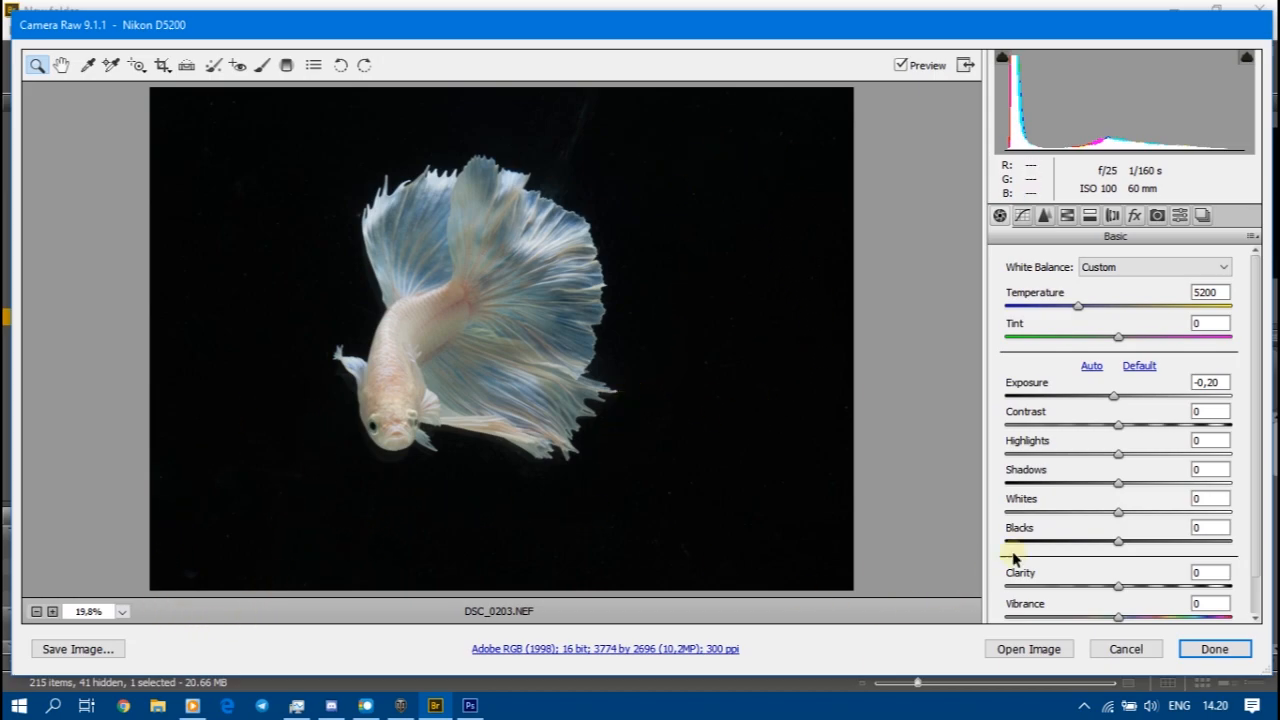
drag(1114, 424, 1160, 430)
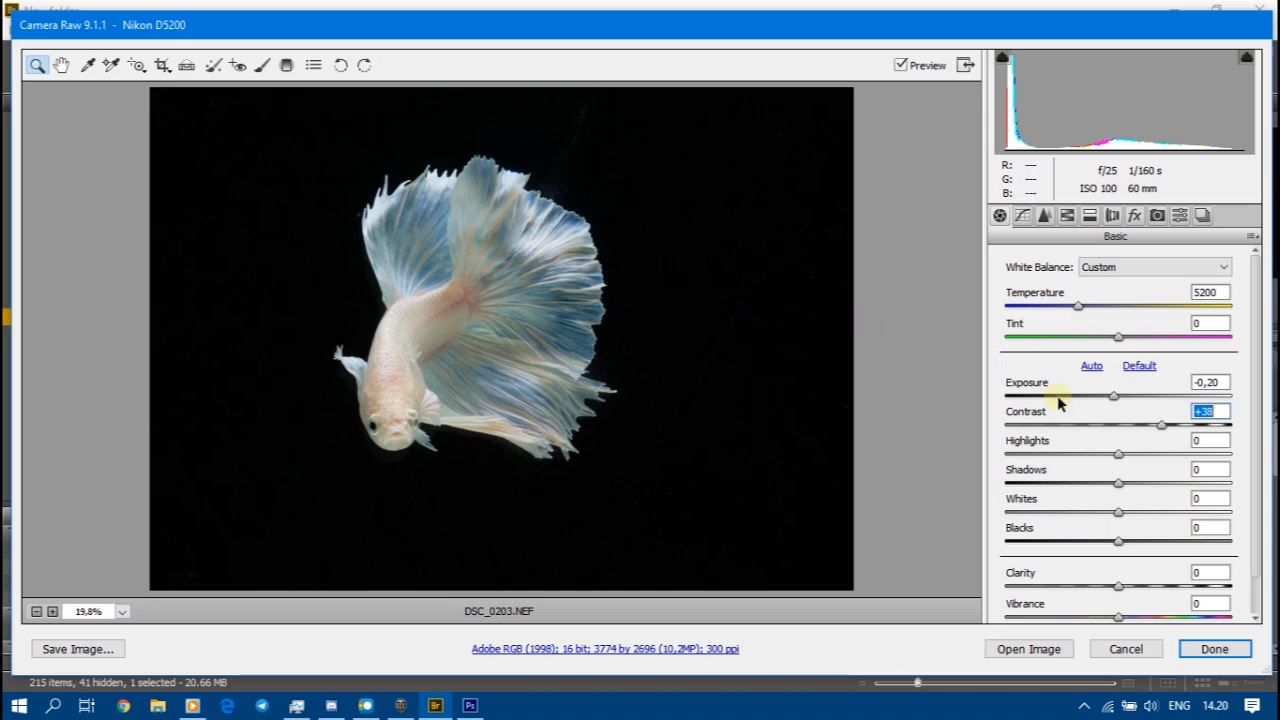
Step: Lower the photo's highlights to -11
drag(1119, 455, 1102, 458)
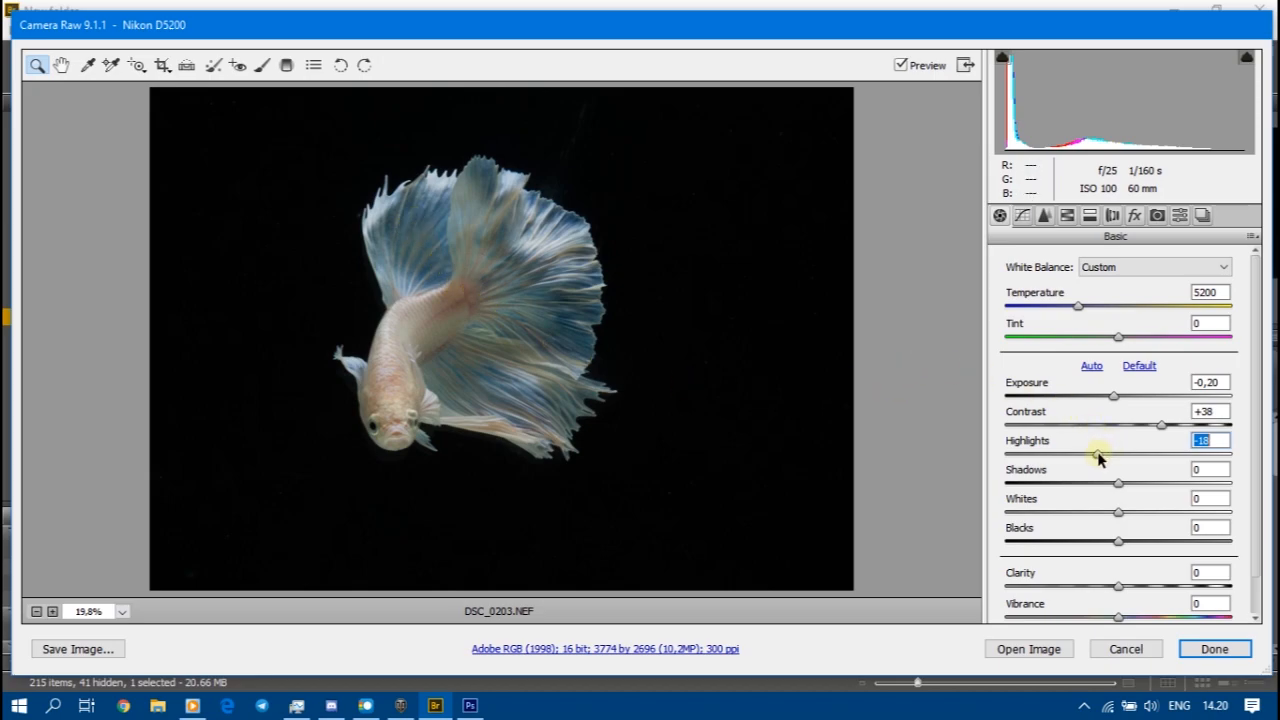
drag(1099, 457, 1108, 458)
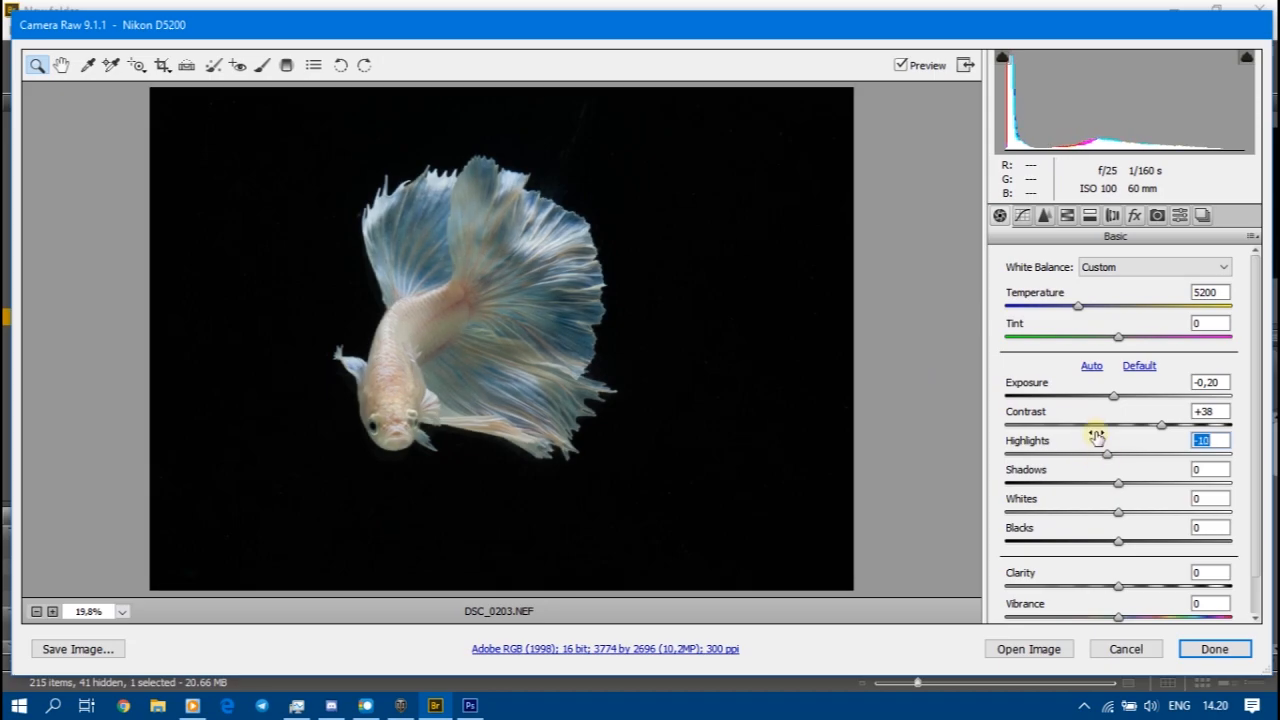
drag(1108, 452, 1107, 458)
Step: Set the shadows to -15 and the whites to +6
drag(1118, 484, 1098, 487)
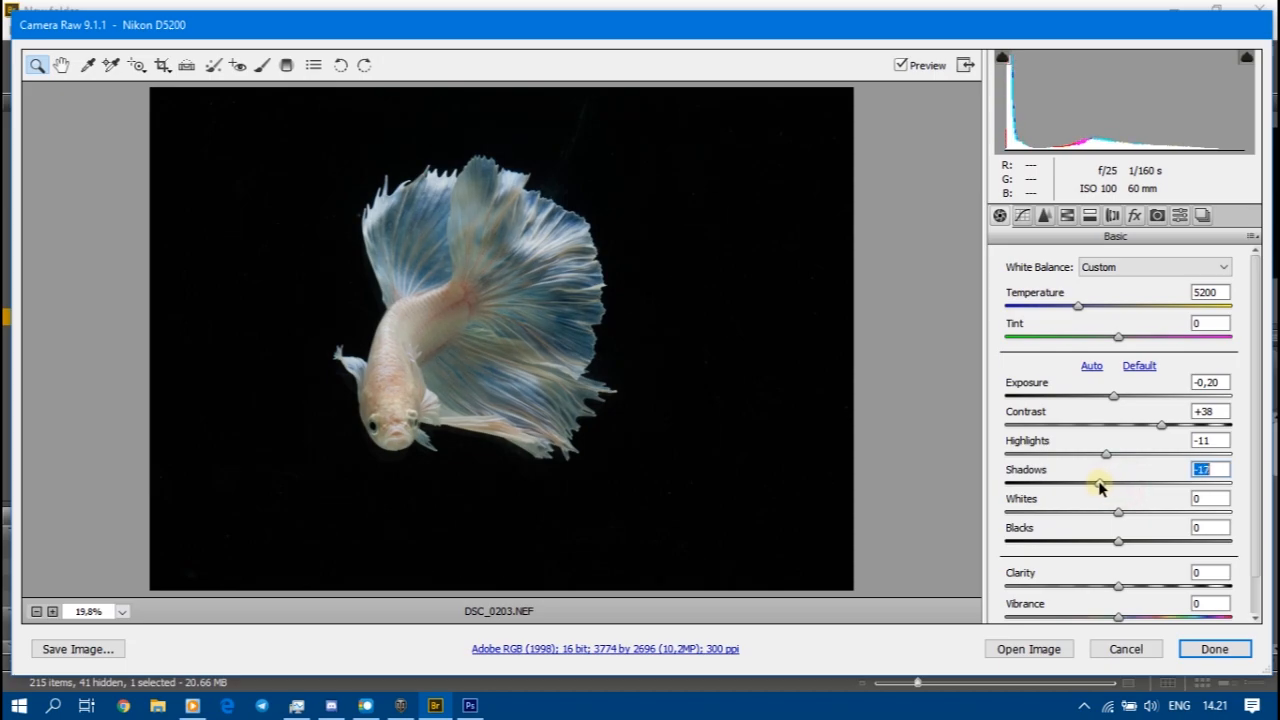
drag(1118, 515, 1125, 515)
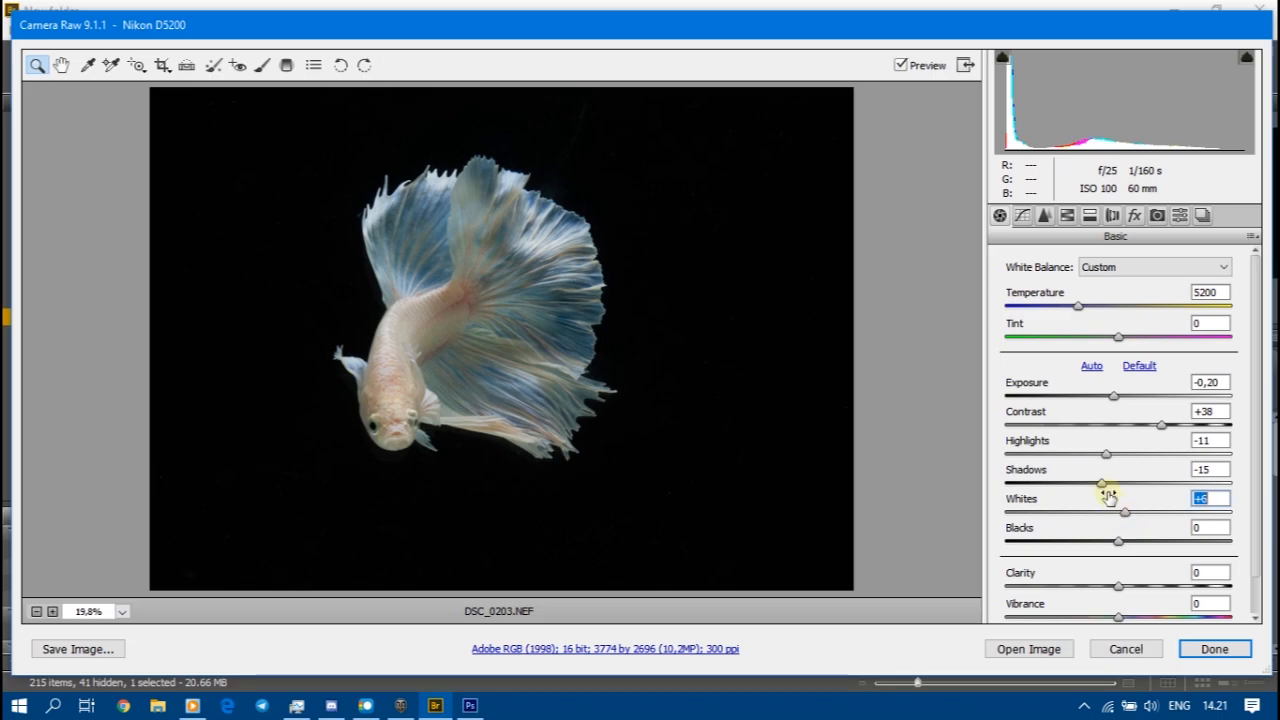
Step: Reduce the highlights to -17 and darken the background by setting the blacks to -33
drag(1106, 454, 1095, 456)
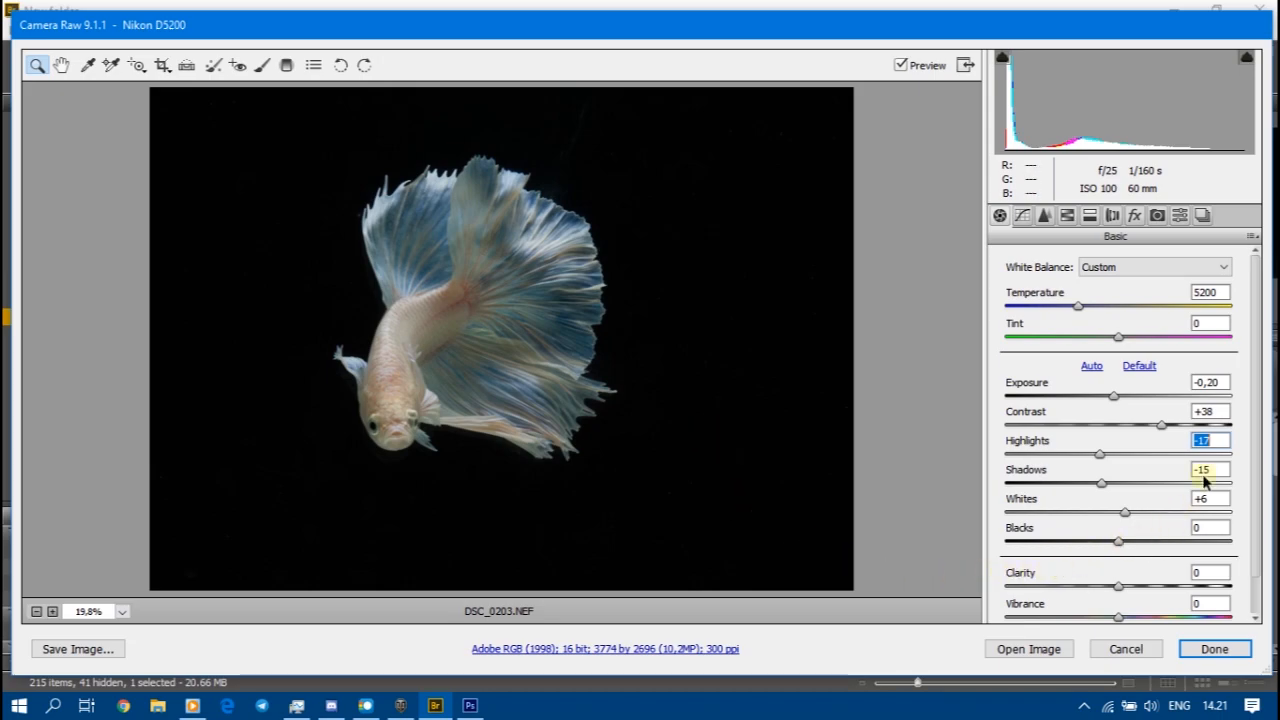
drag(1255, 310, 1250, 338)
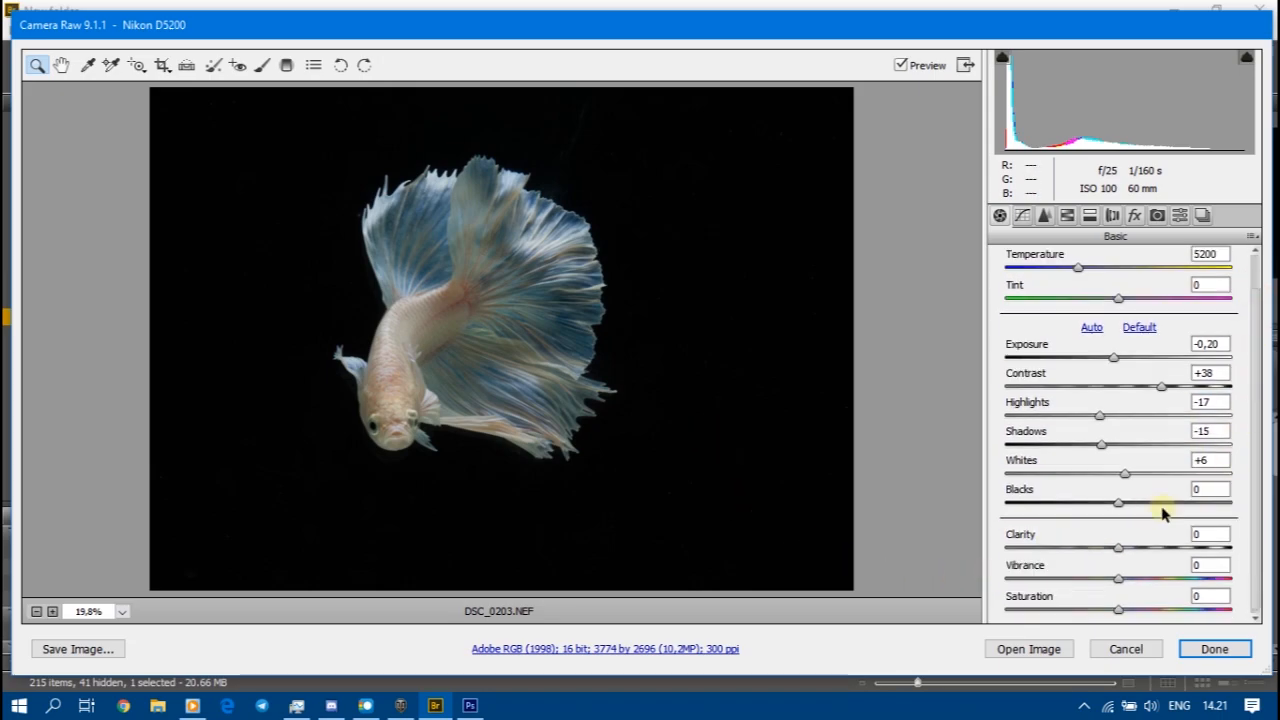
click(1118, 506)
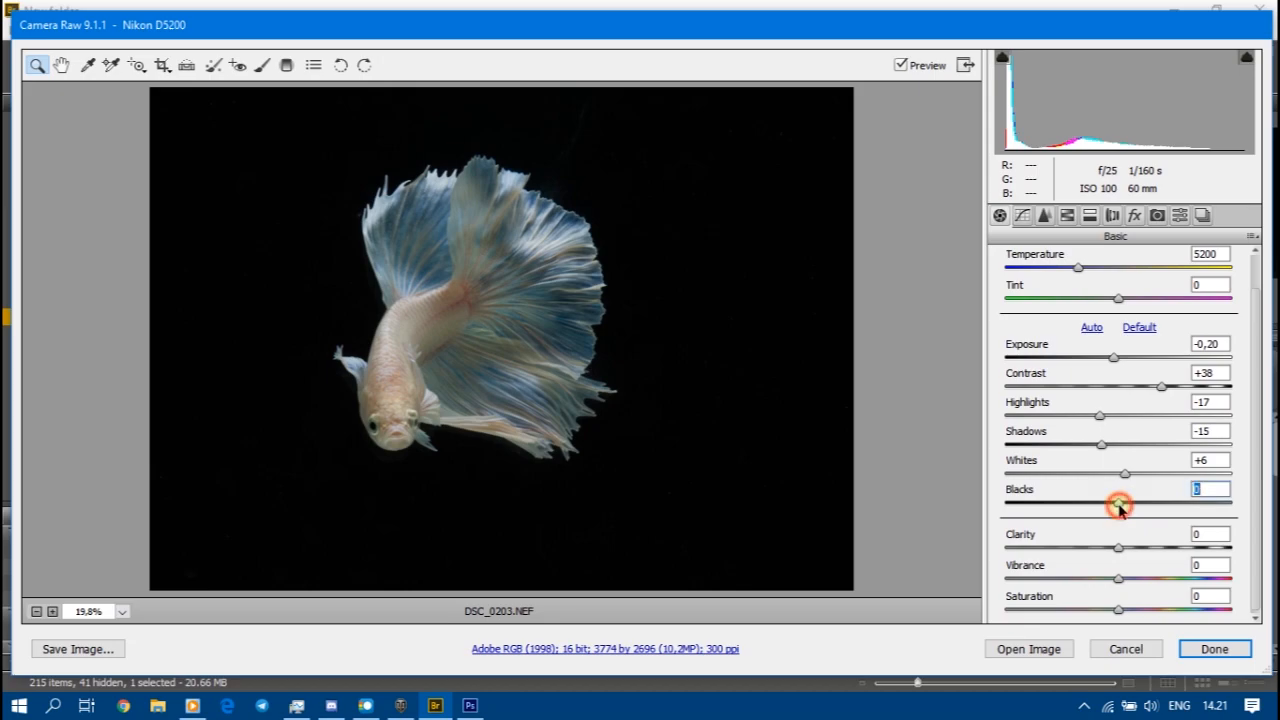
drag(1118, 506, 1090, 506)
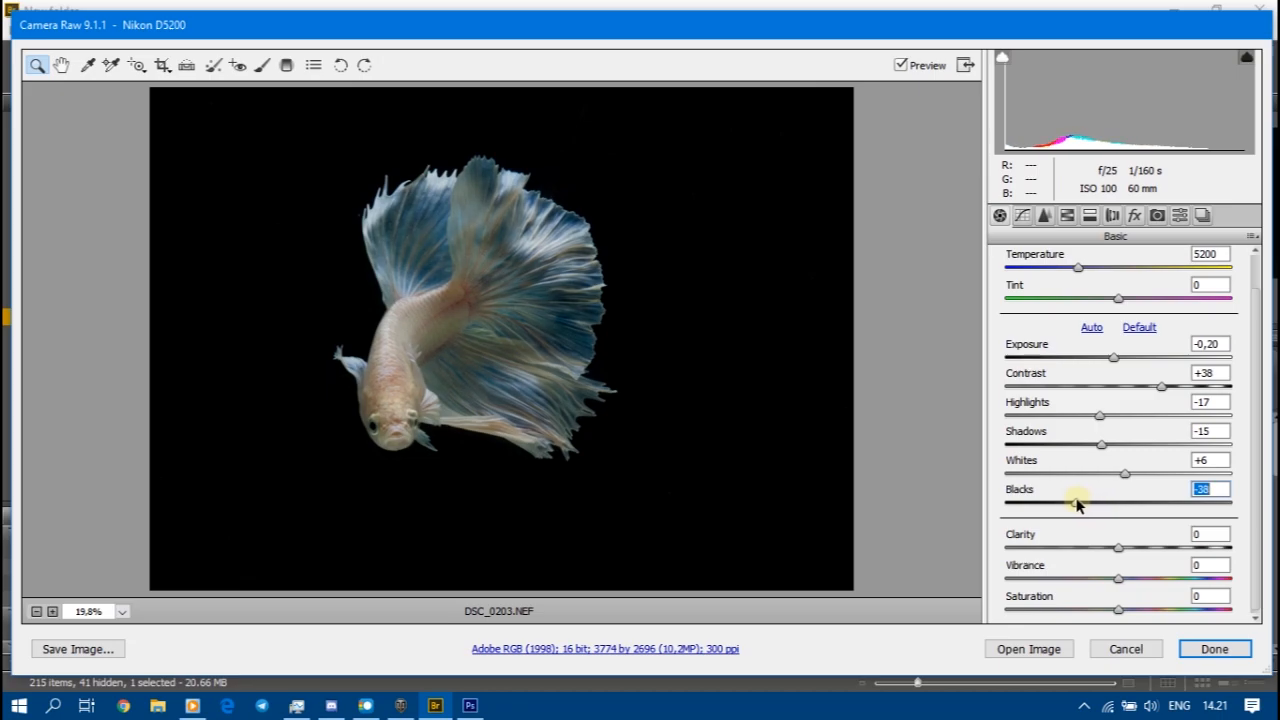
drag(1078, 505, 1079, 505)
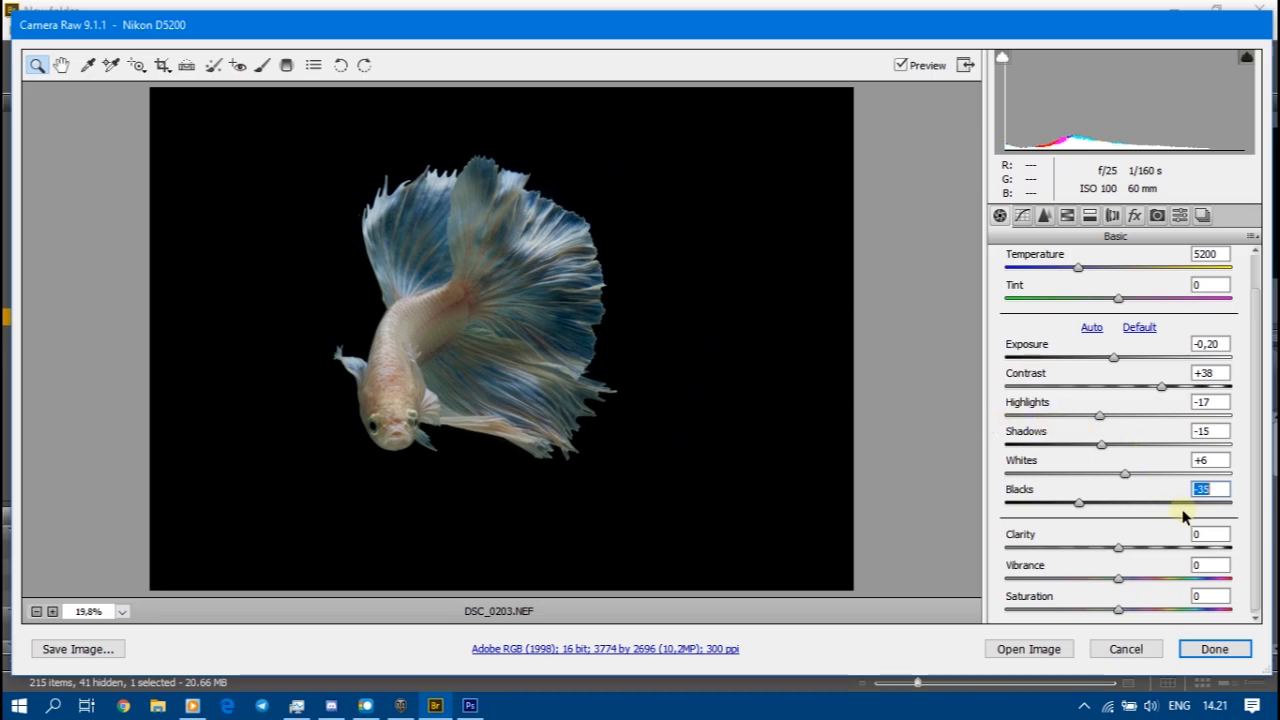
drag(1080, 503, 1083, 505)
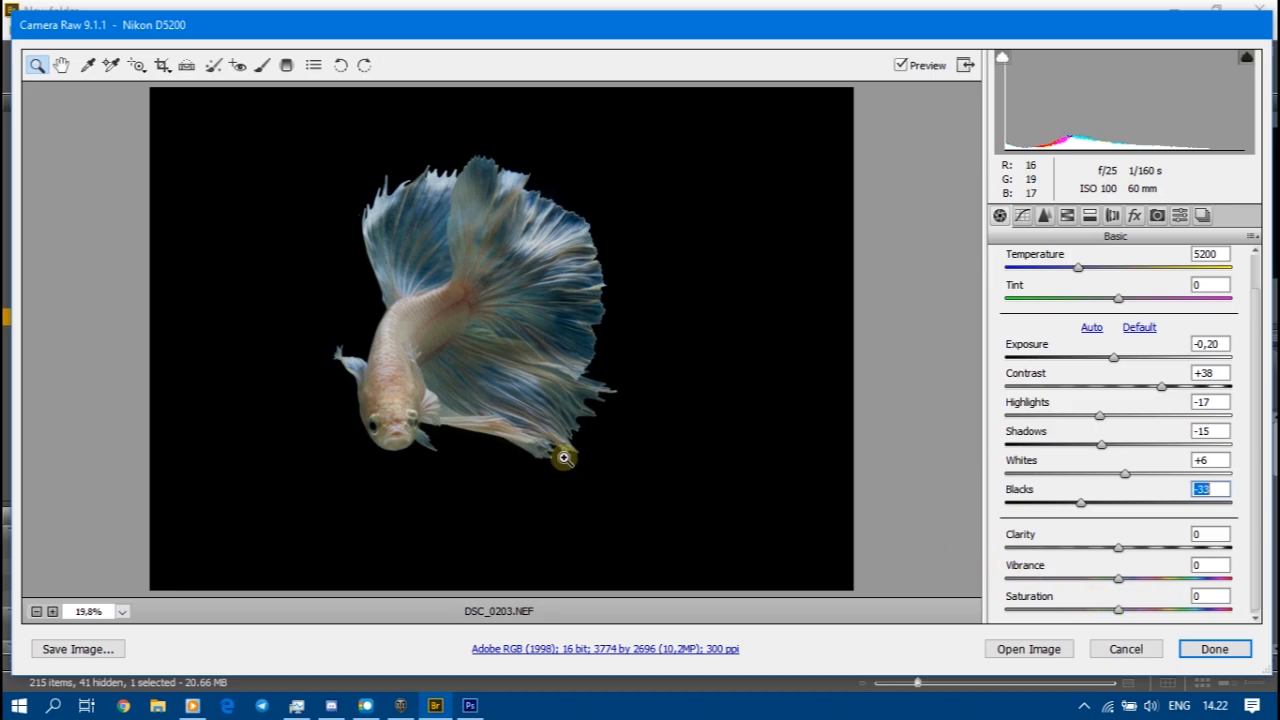
Step: Try a strong saturation of +89 on the fish, and bring the saturation back down to -1
drag(1120, 614, 1219, 625)
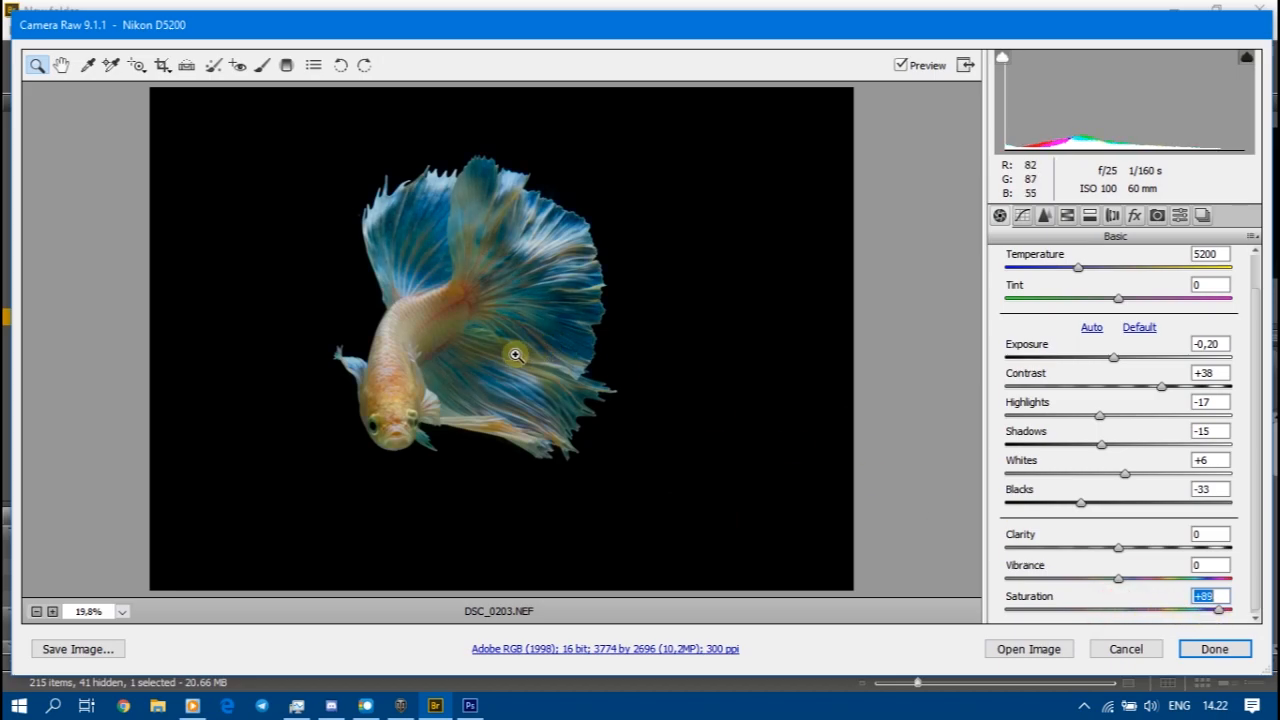
drag(1219, 614, 1119, 609)
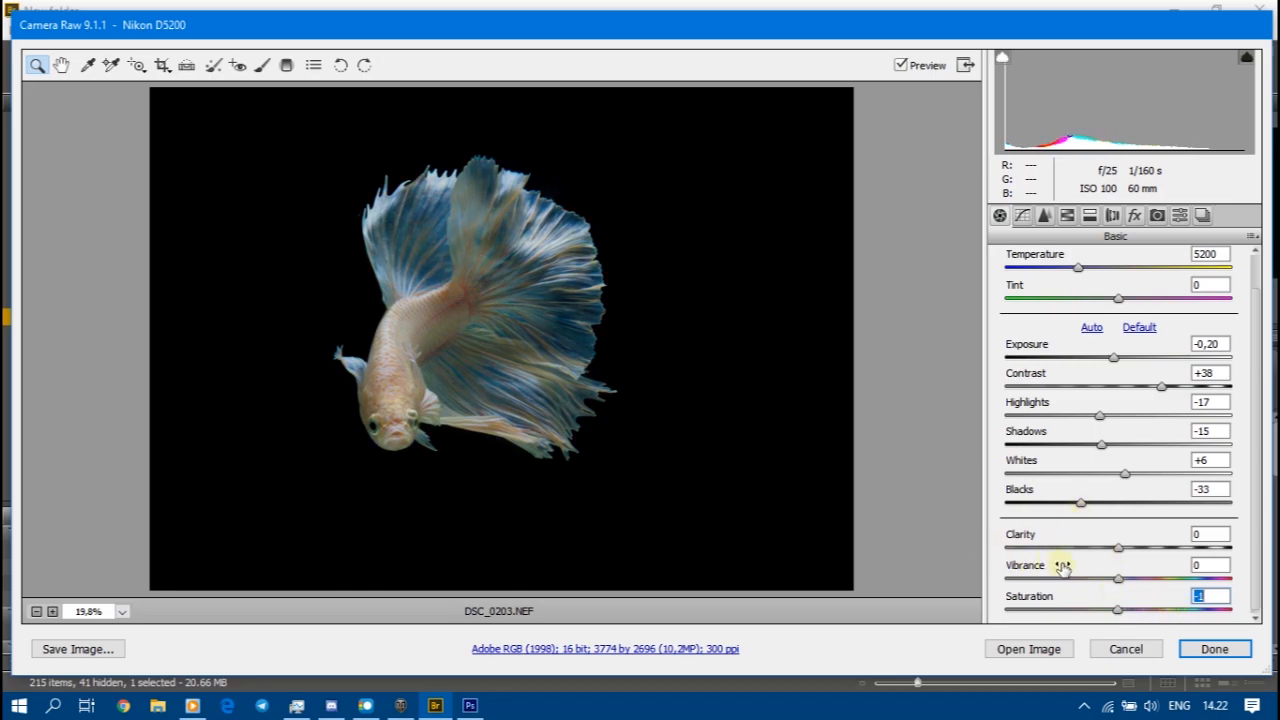
Step: Set the vibrance to +14 and the clarity to +10
drag(1118, 578, 1148, 582)
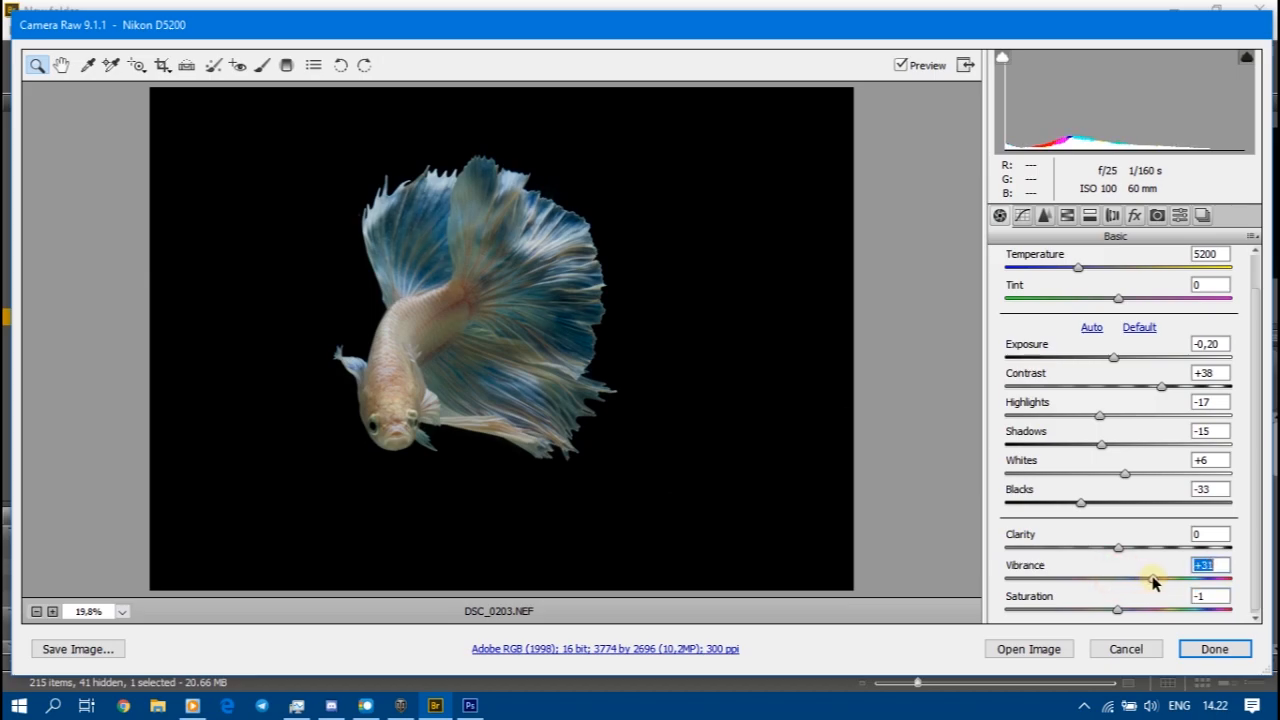
drag(1144, 579, 1136, 579)
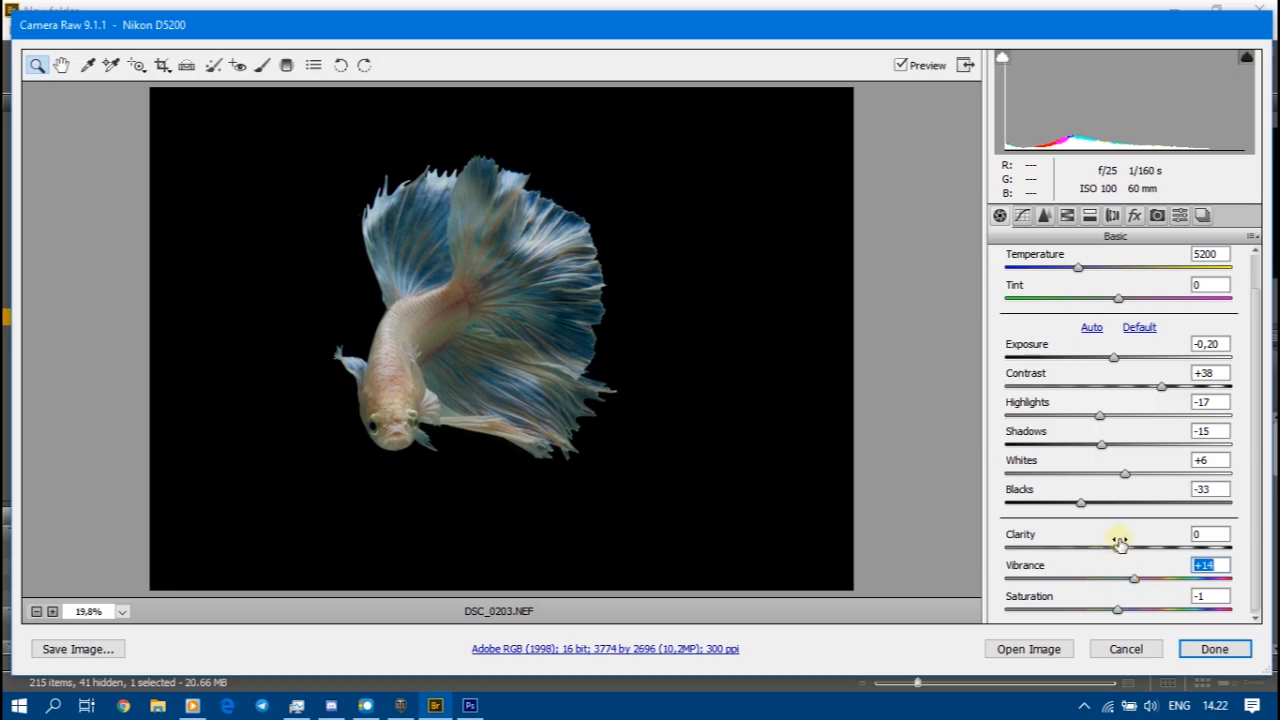
drag(1117, 547, 1131, 551)
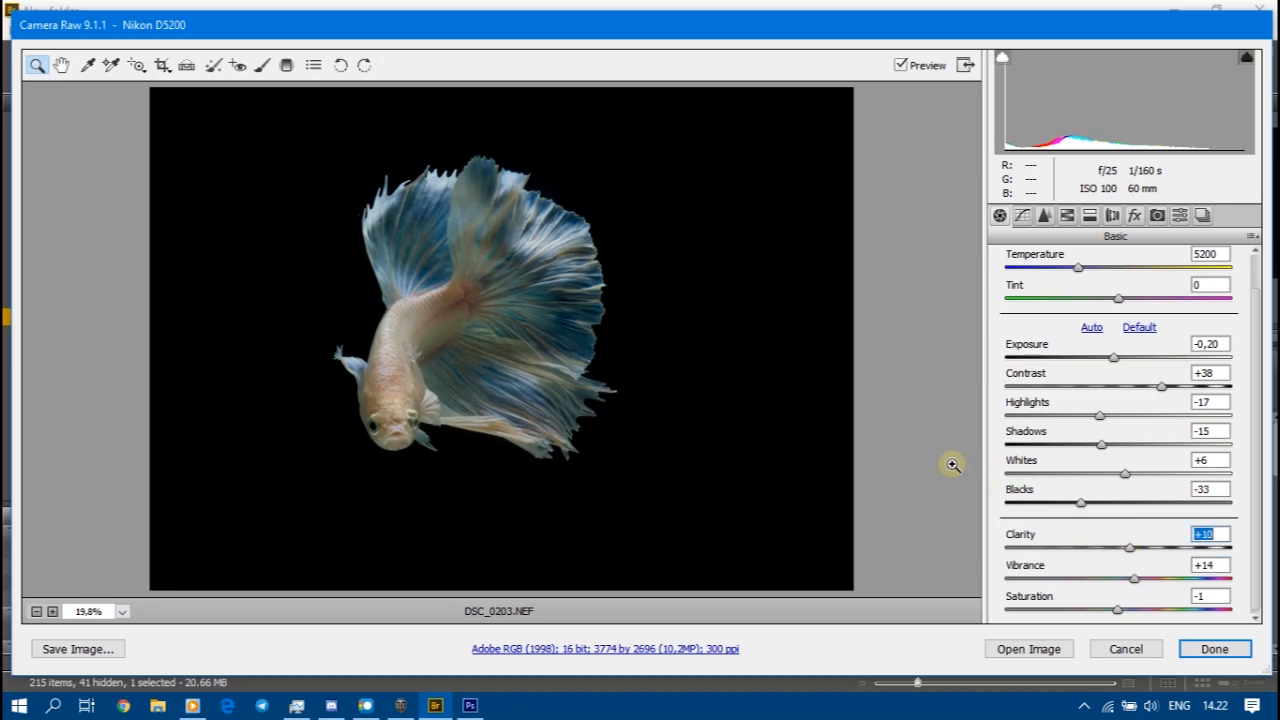
click(1130, 550)
Step: Try the Medium Contrast preset on the RGB point tone curve and return the curve to Linear
click(1023, 222)
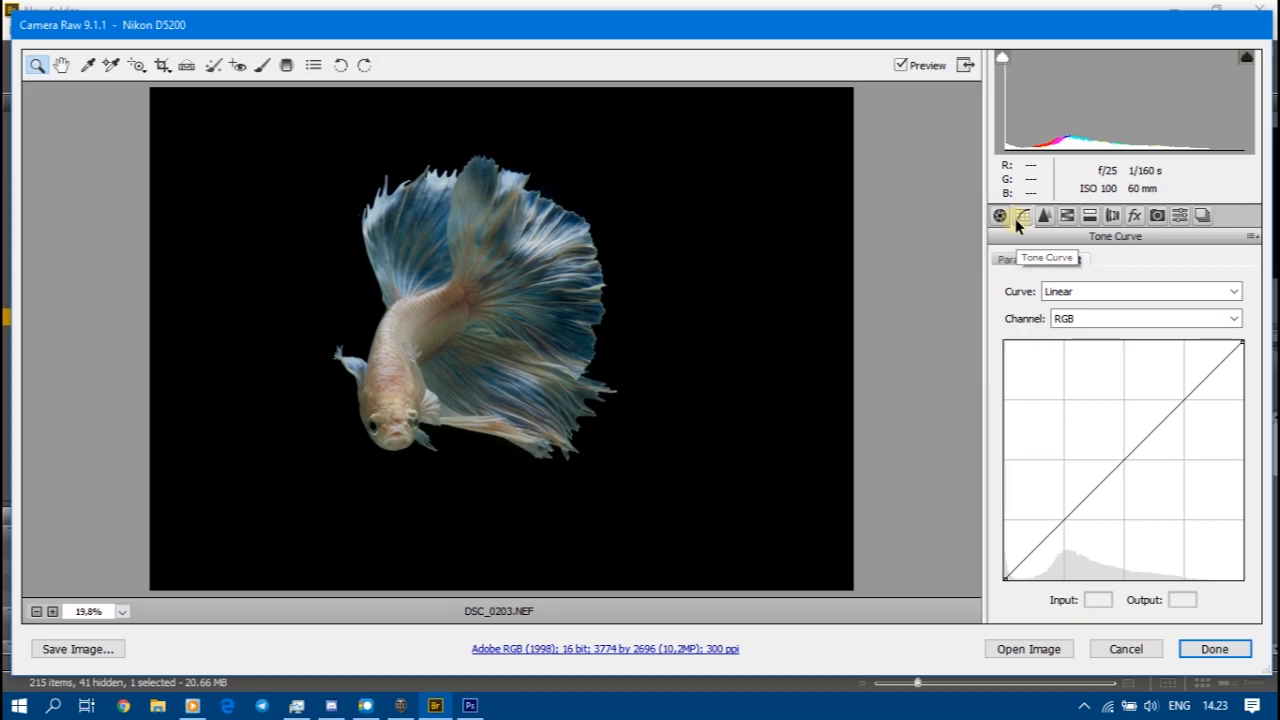
click(1153, 295)
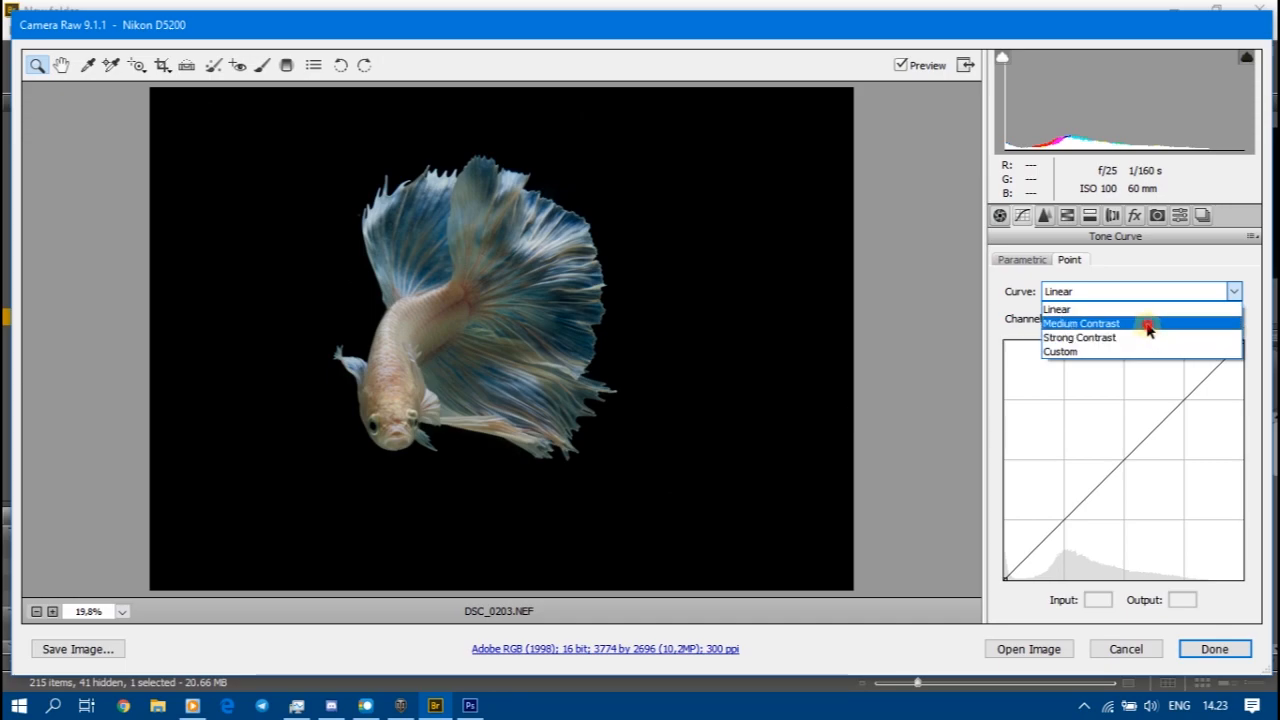
click(1147, 325)
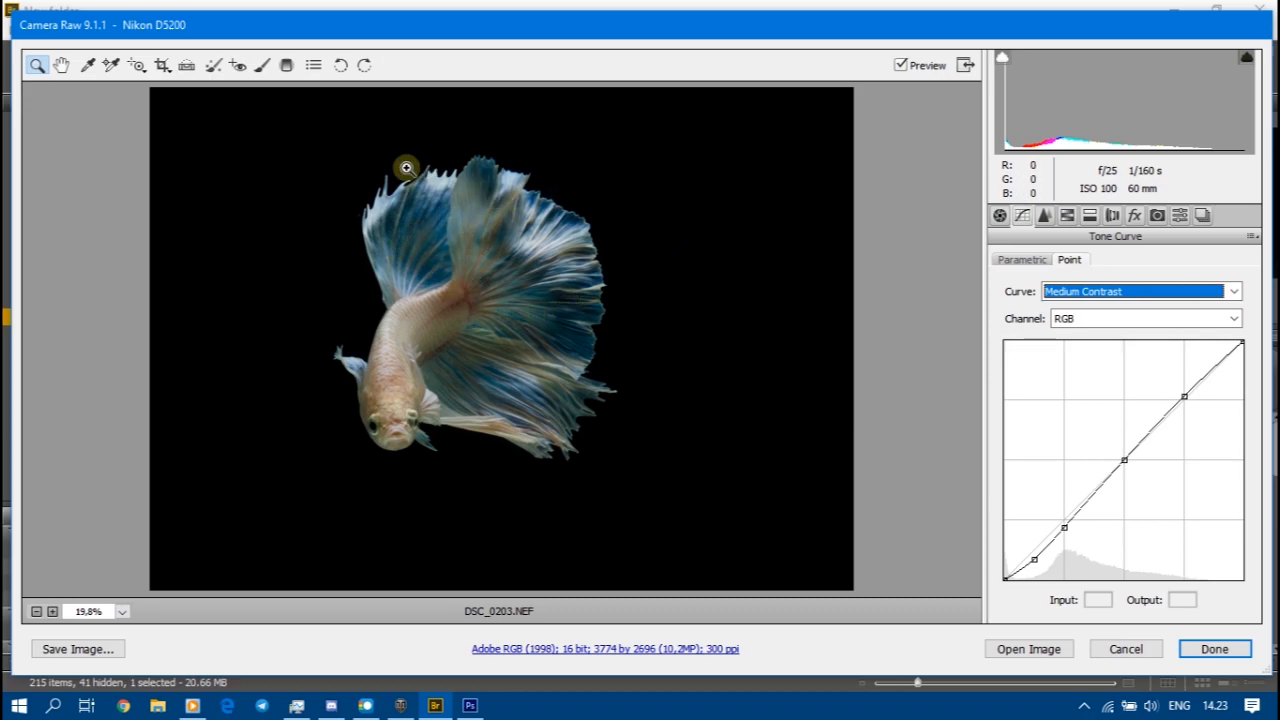
click(1072, 291)
click(1095, 309)
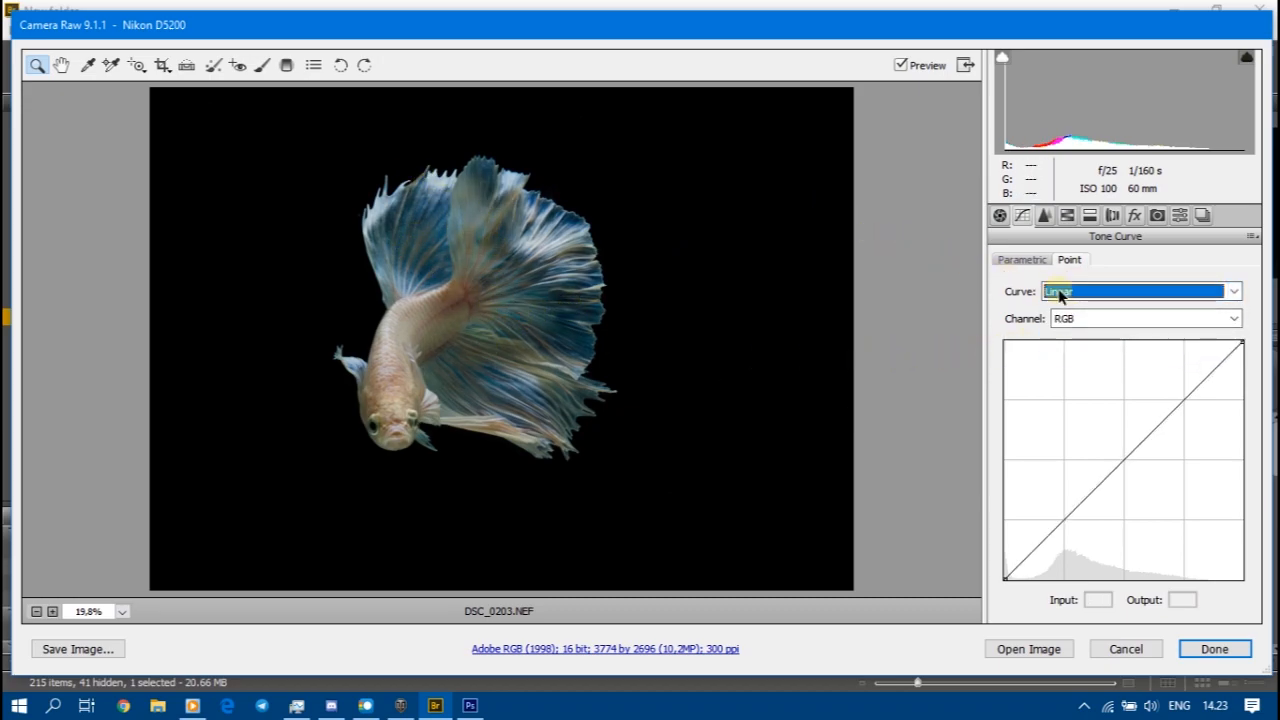
click(1023, 259)
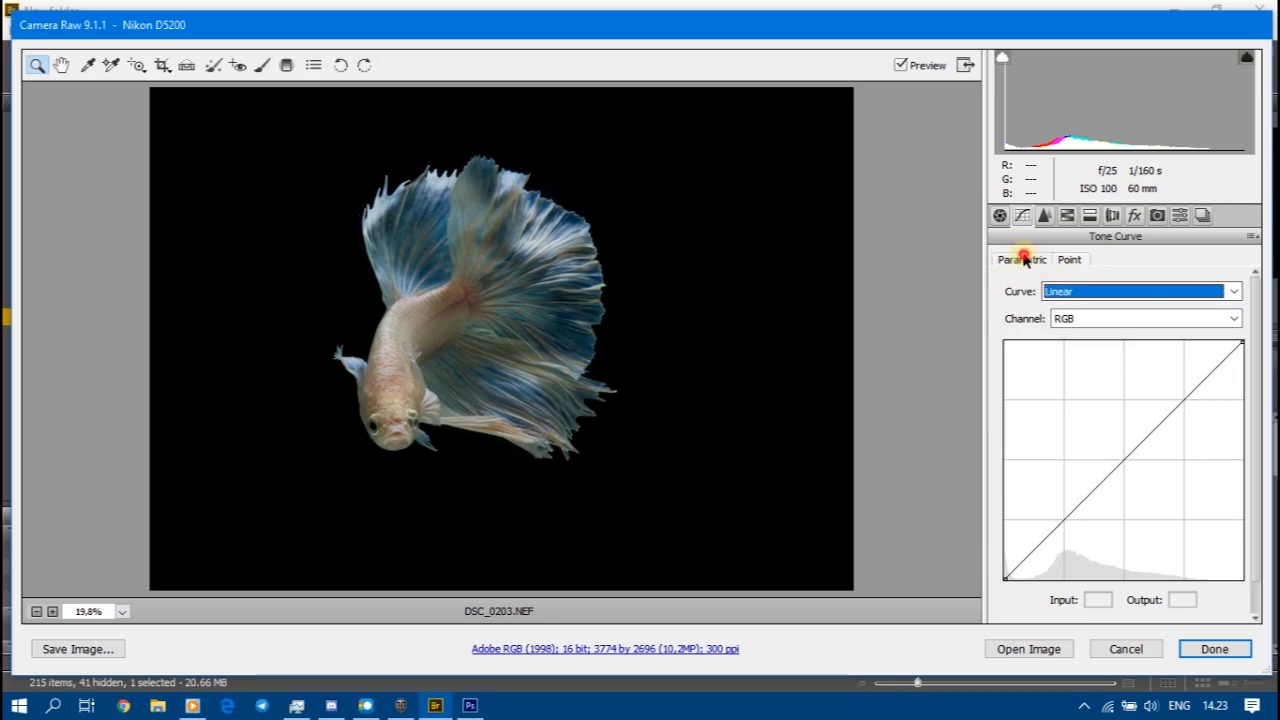
click(1062, 259)
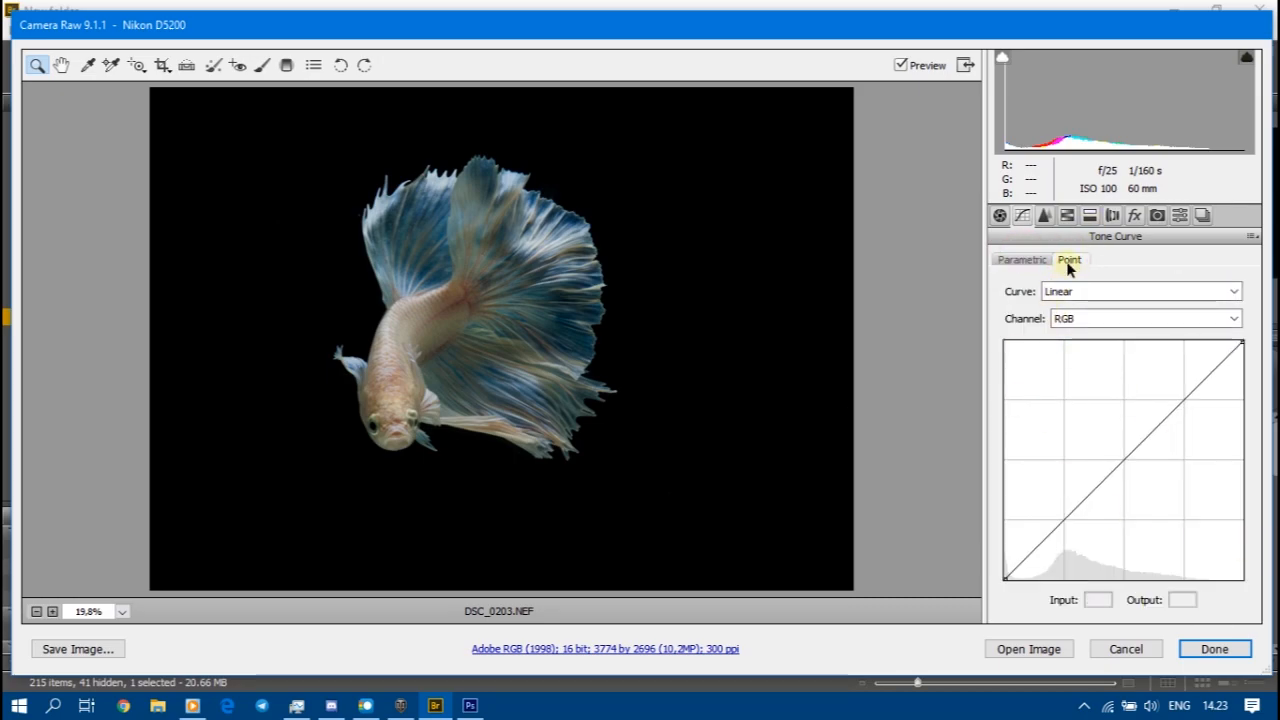
click(1030, 259)
click(1068, 258)
click(1044, 215)
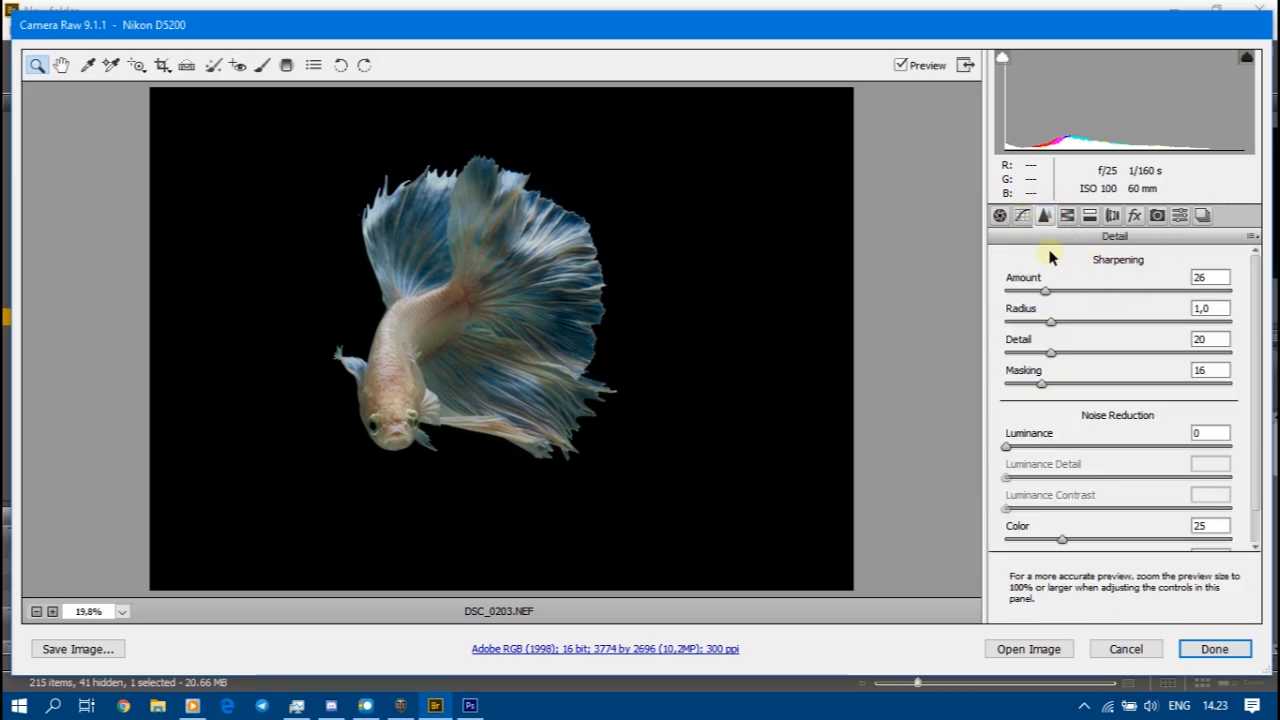
click(1022, 215)
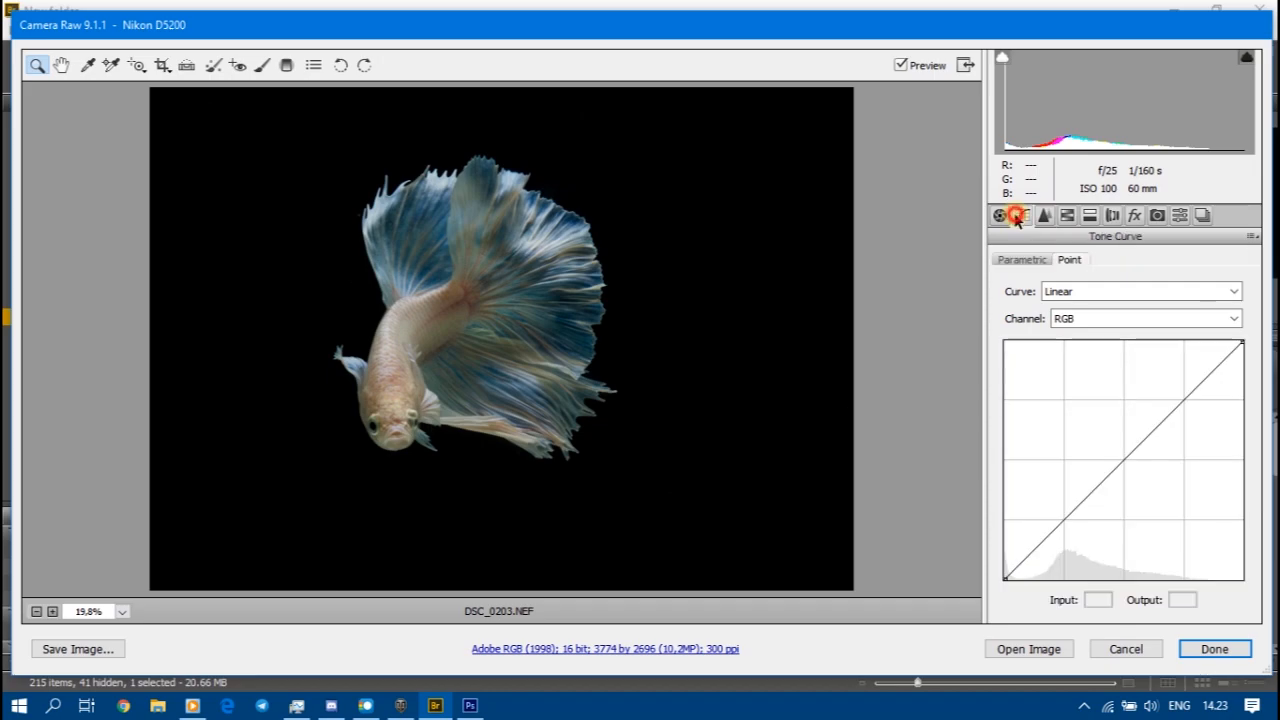
Step: Shape the parametric tone curve with shadows -11, darks +8, lights +5 and highlights +14
click(1039, 261)
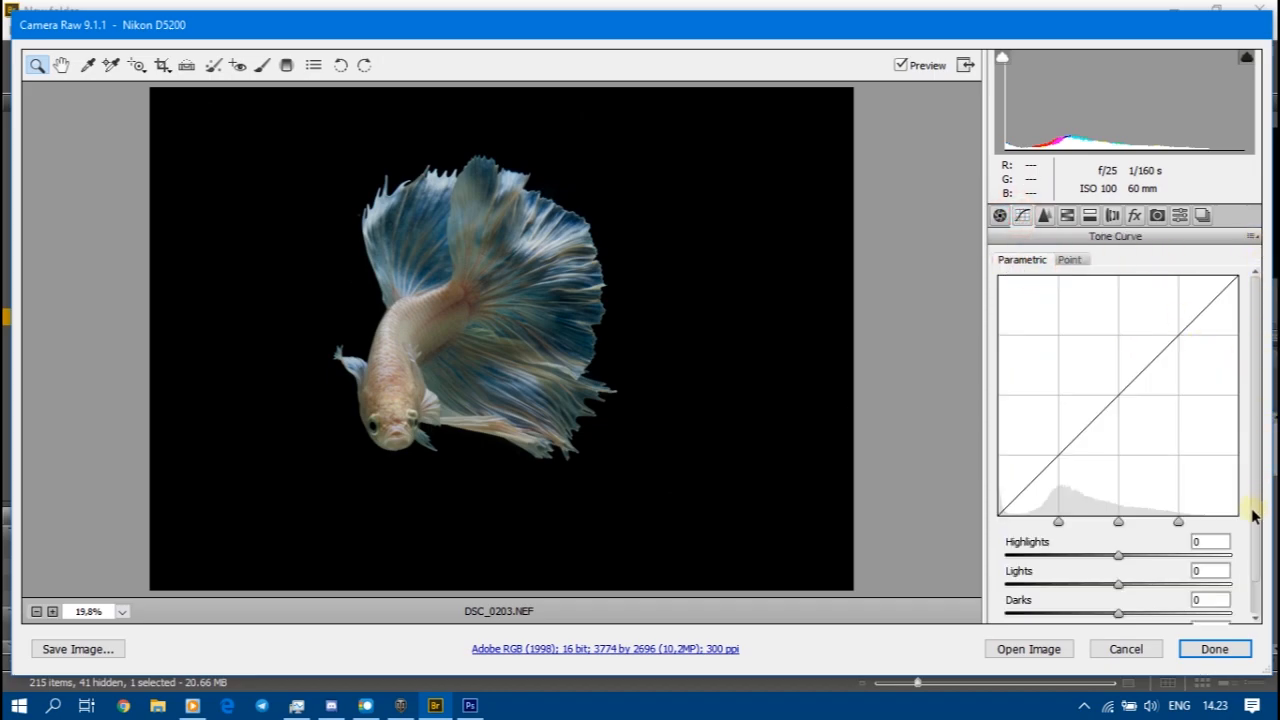
scroll(1259, 500, down, 1)
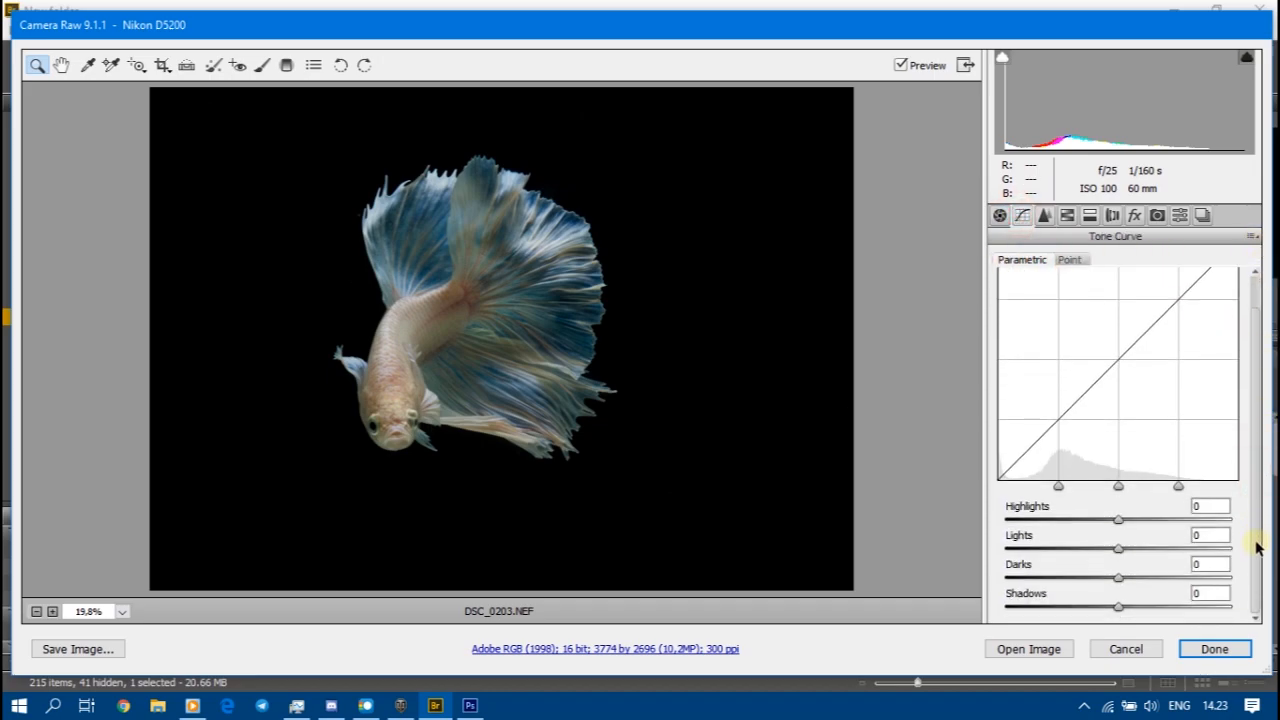
drag(1116, 605, 1127, 581)
click(1119, 581)
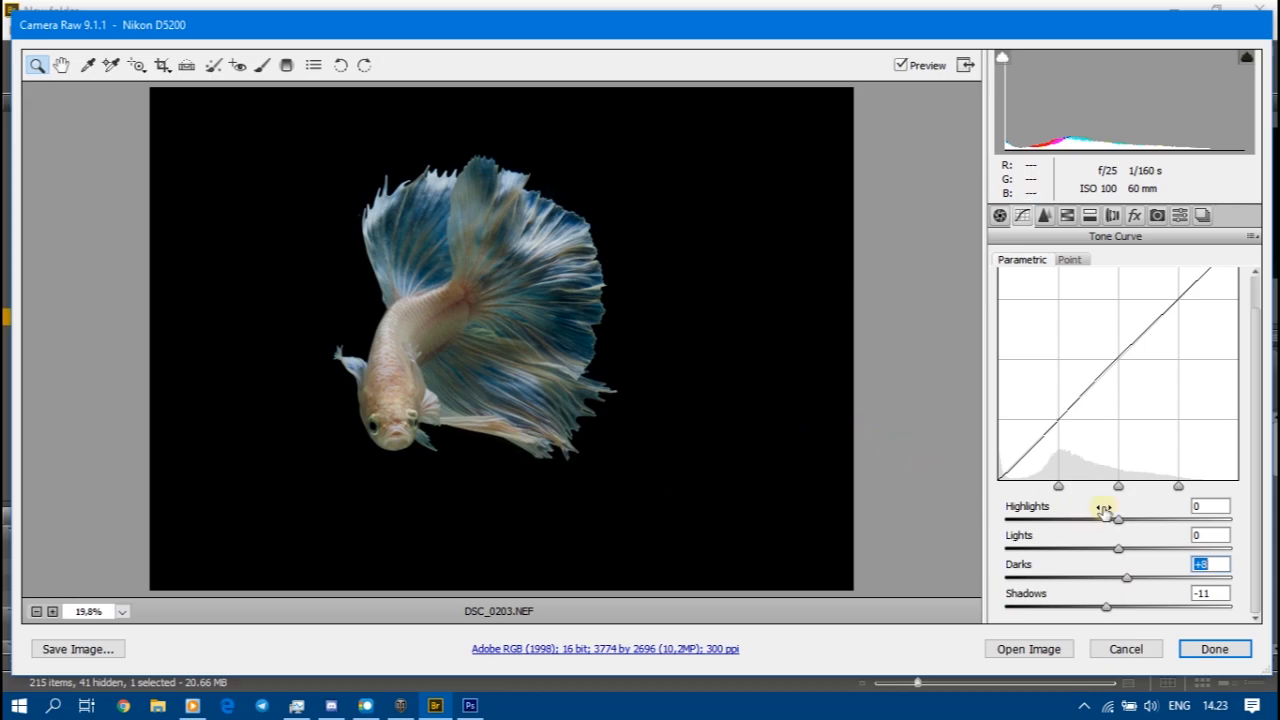
drag(1120, 549, 1134, 553)
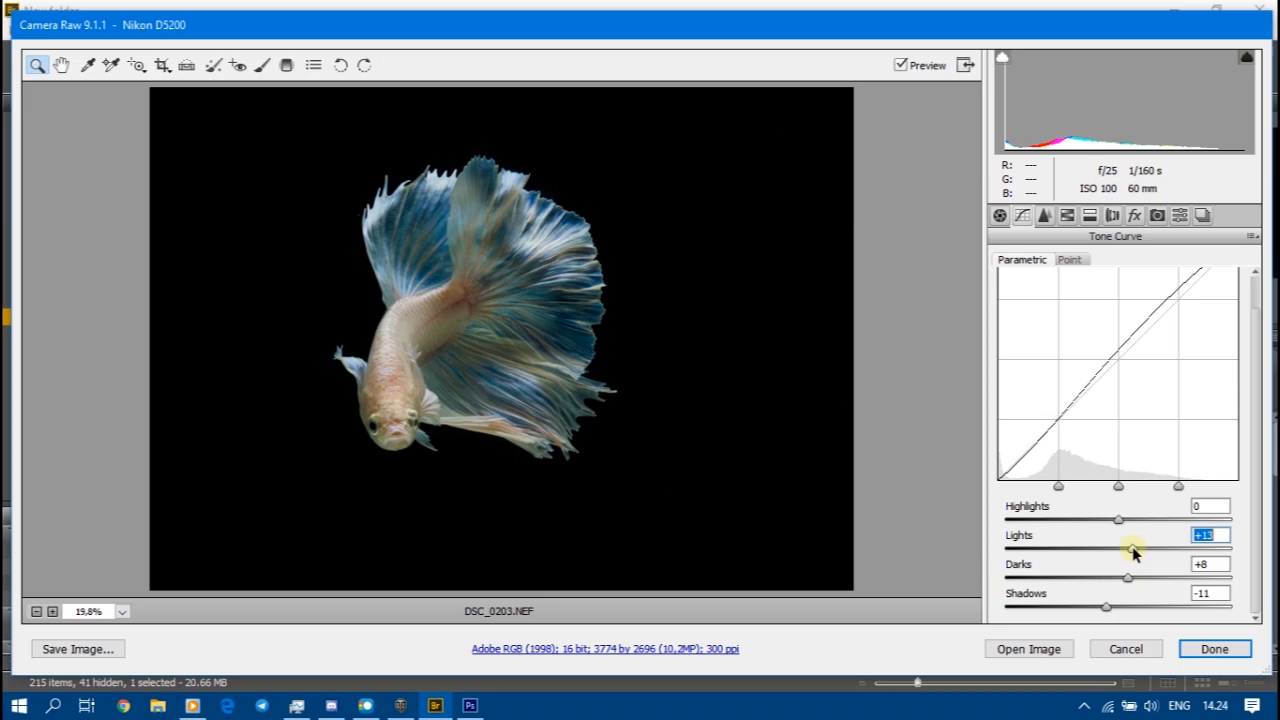
drag(1134, 553, 1136, 522)
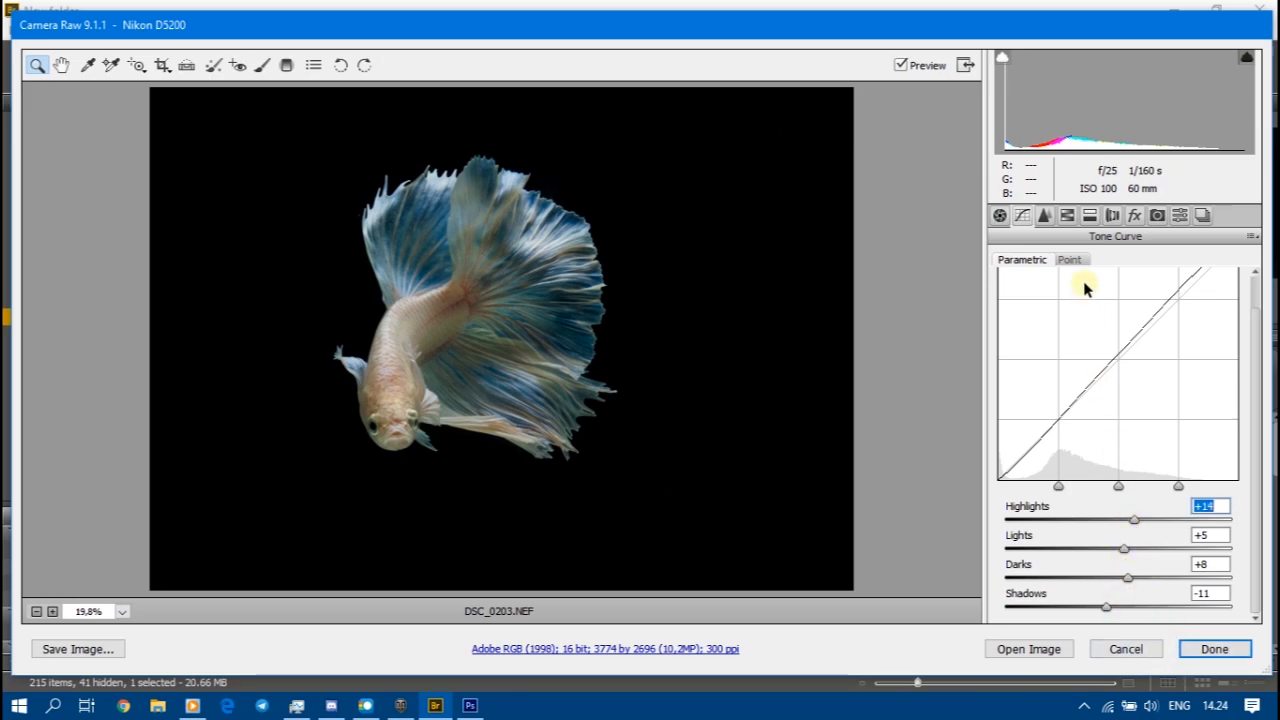
Step: Try the maximum sharpening amount of 150 on the fish's head, and settle the amount at 43
click(1046, 217)
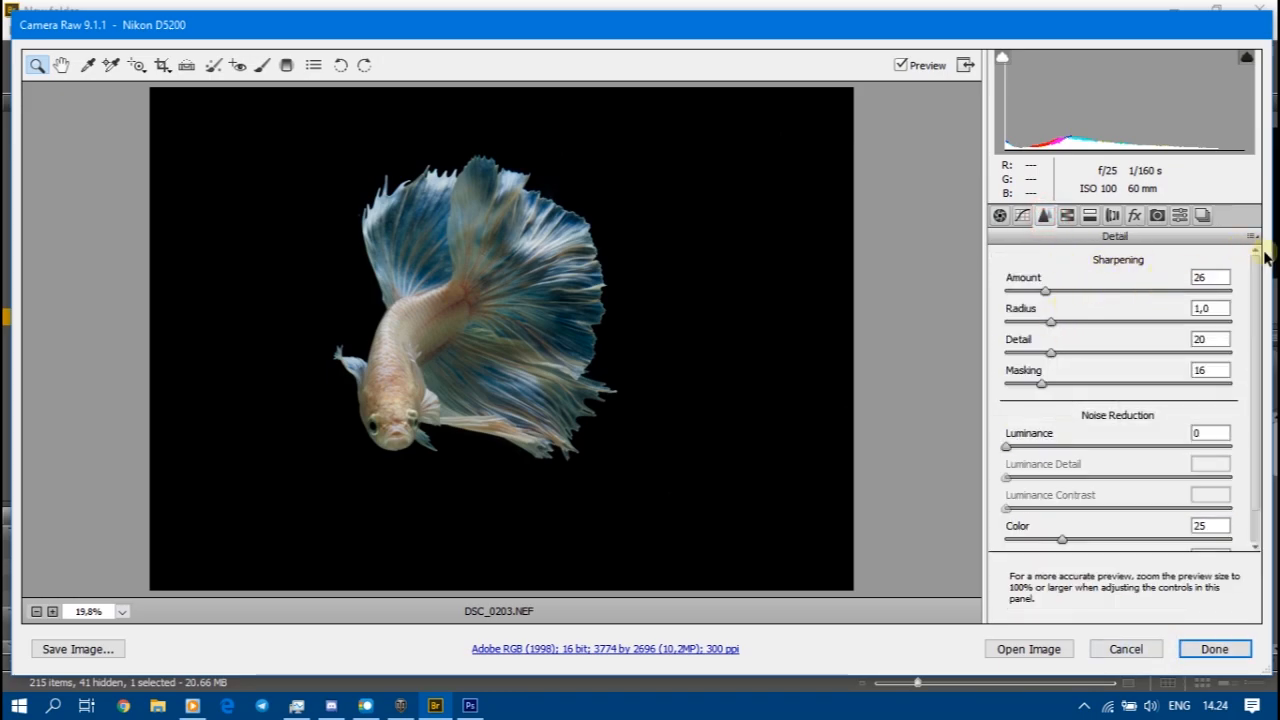
scroll(1251, 265, down, 1)
scroll(1249, 280, up, 1)
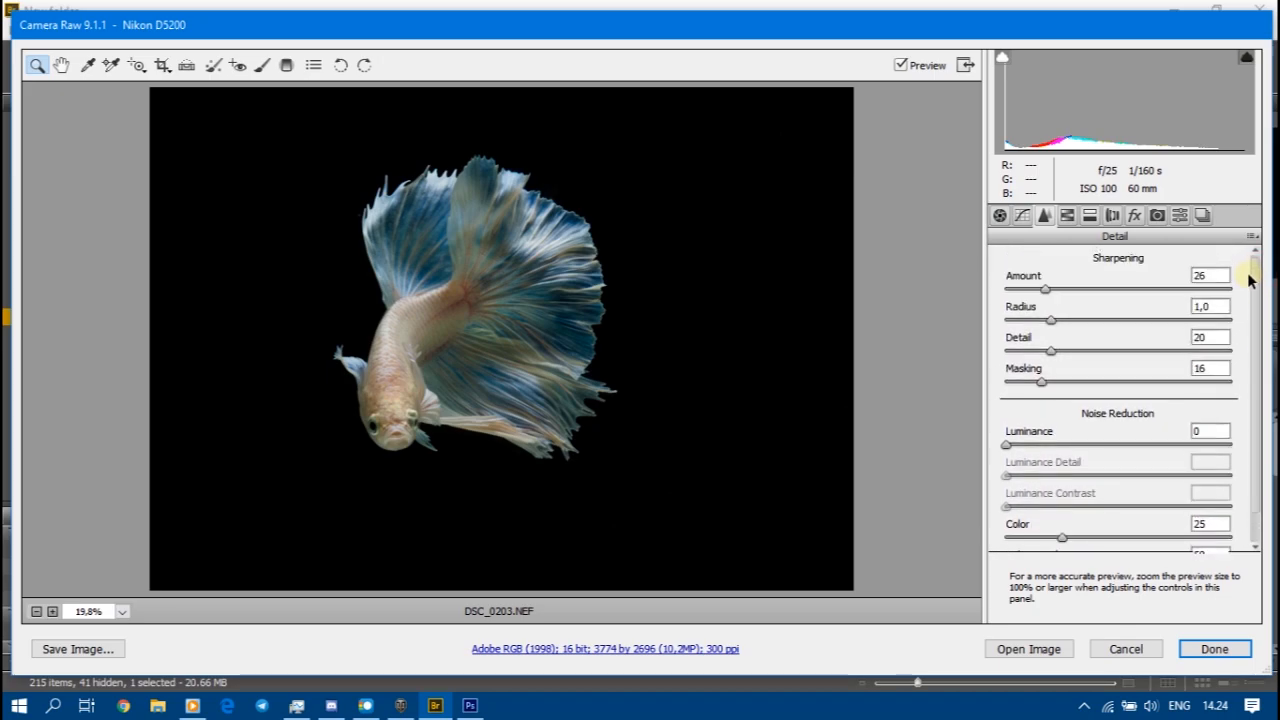
drag(303, 291, 557, 465)
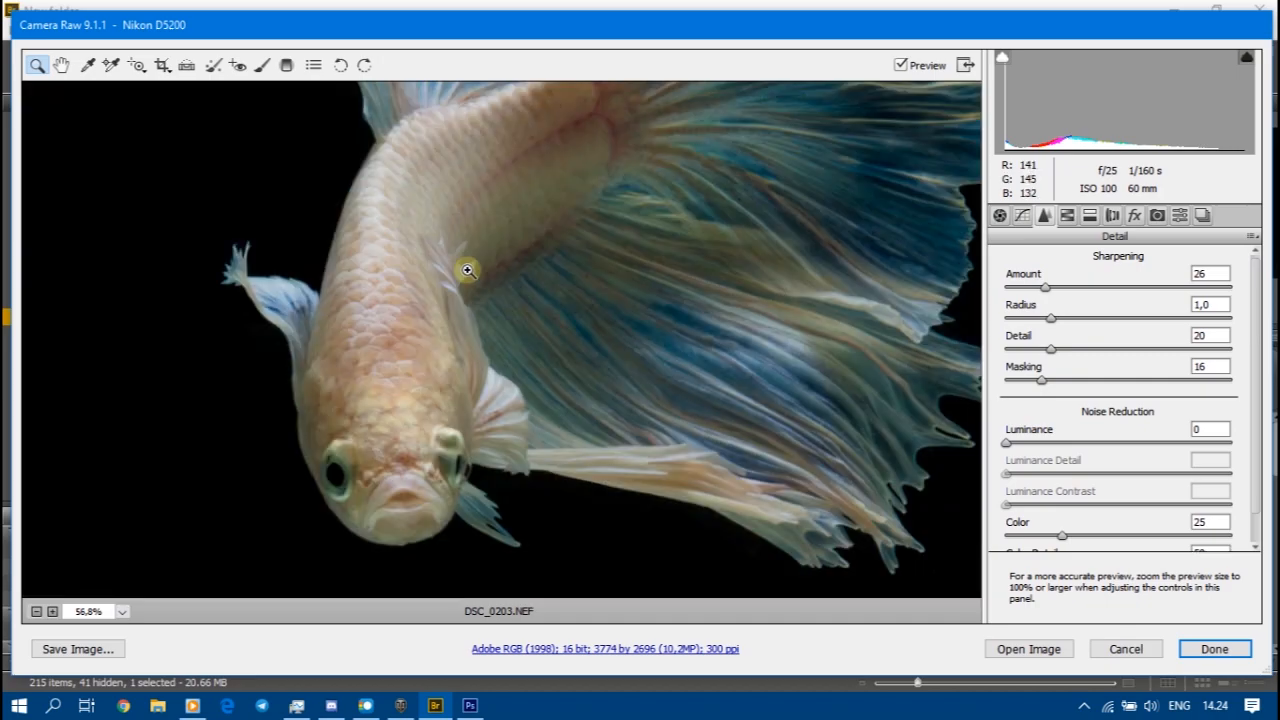
right_click(431, 237)
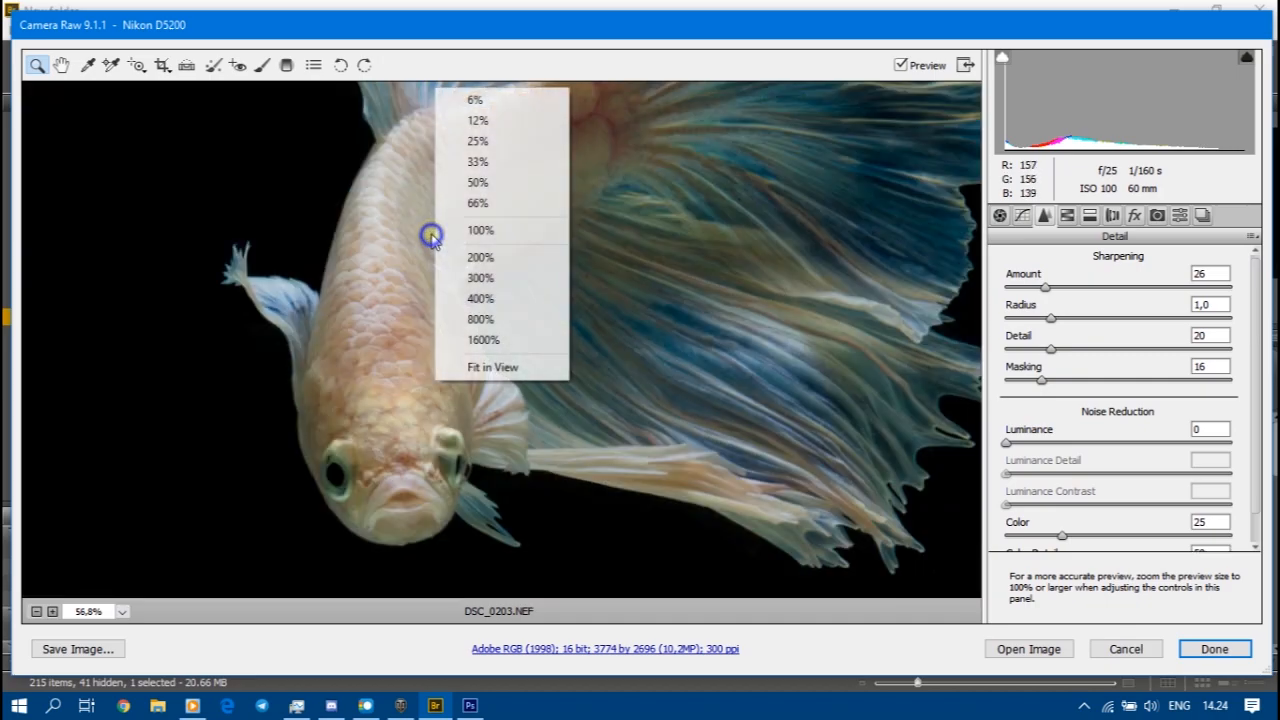
click(480, 230)
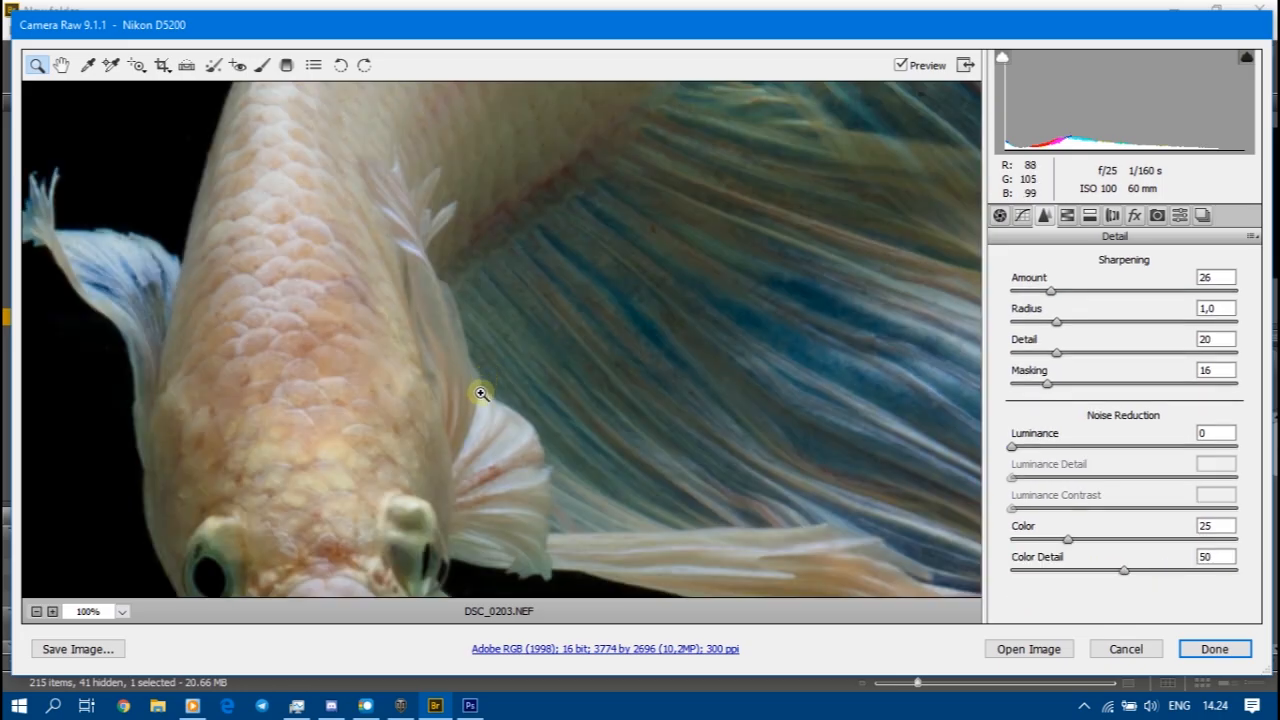
scroll(319, 337, down, 3)
scroll(319, 337, up, 1)
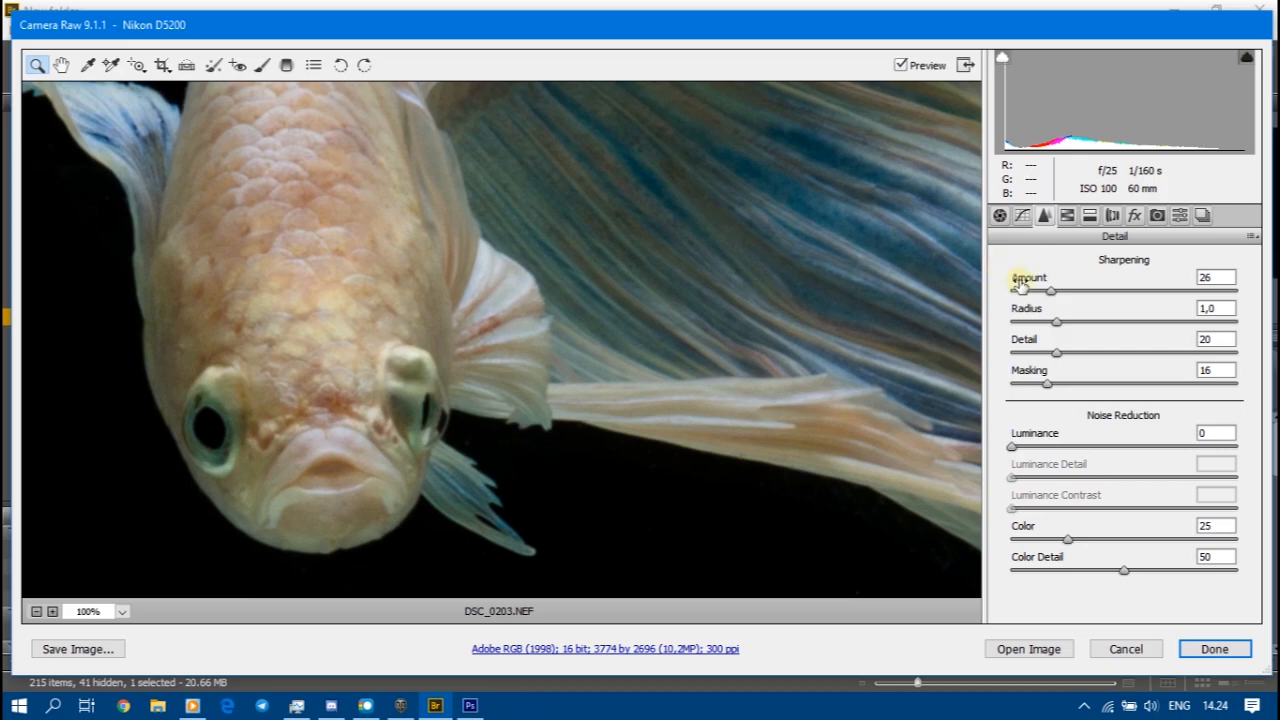
drag(1051, 290, 1064, 293)
drag(1069, 288, 1091, 290)
drag(1085, 288, 1084, 288)
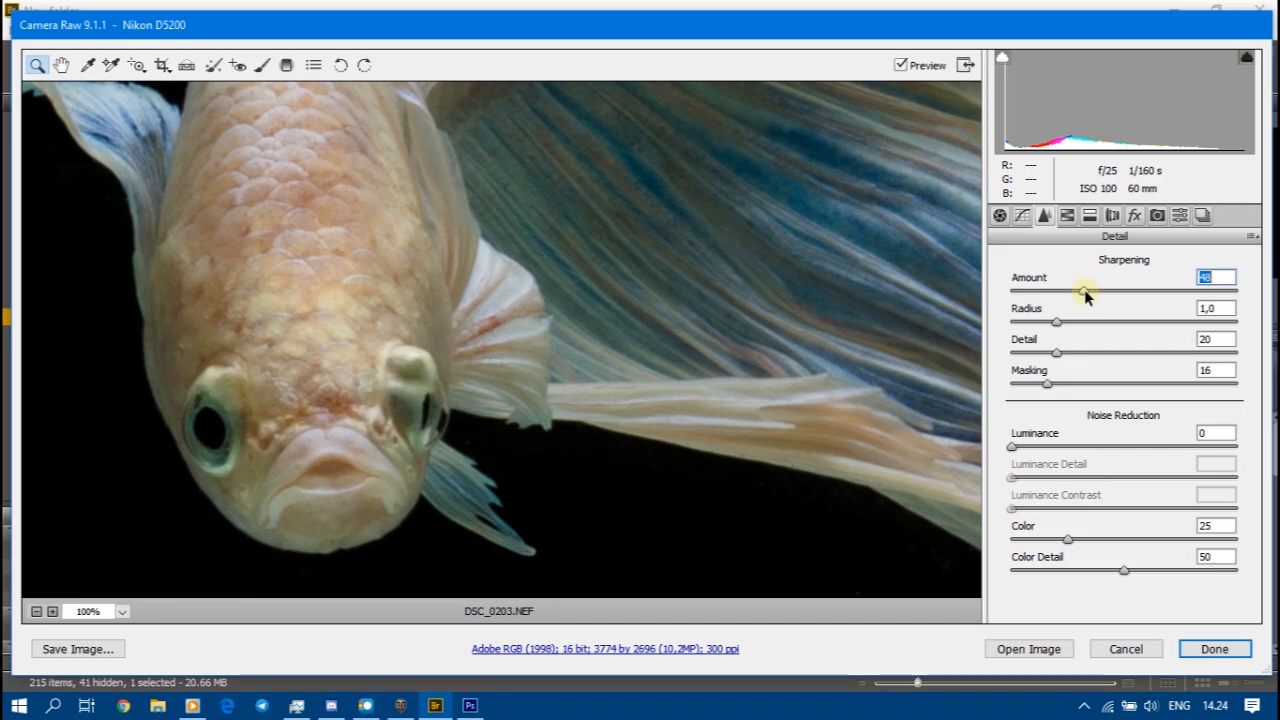
drag(1086, 289, 1270, 322)
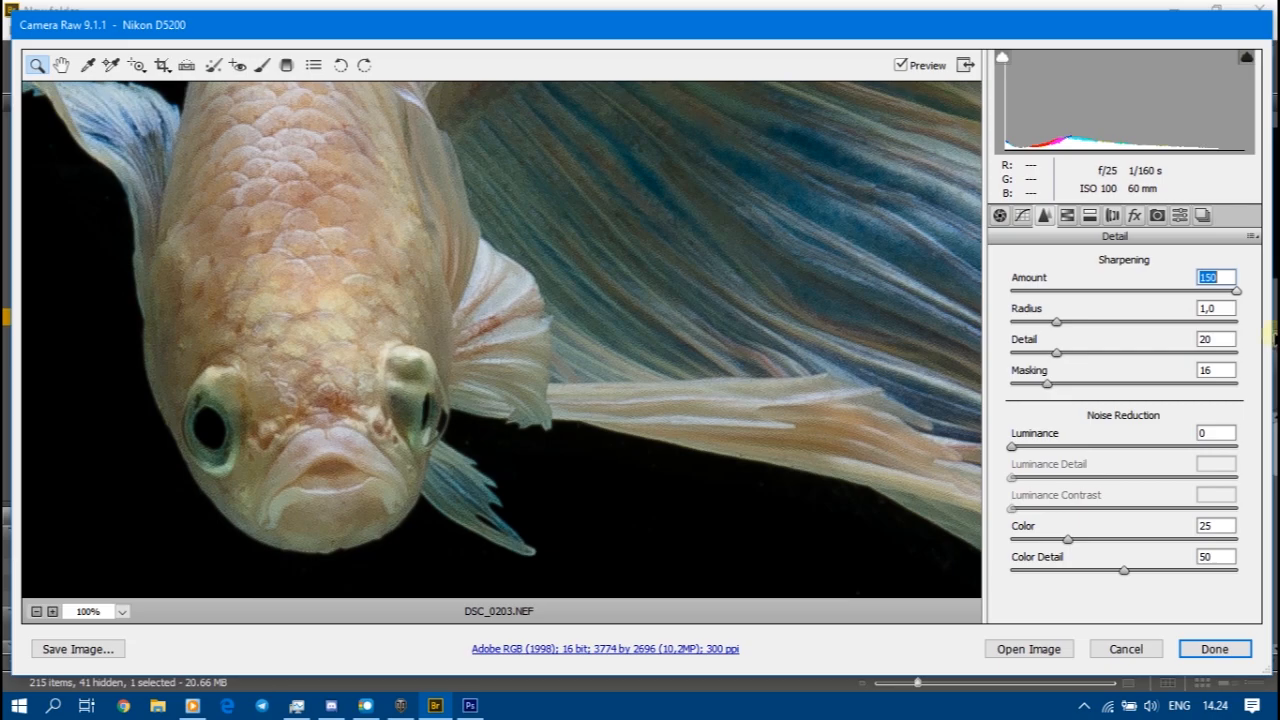
drag(1166, 318, 1076, 294)
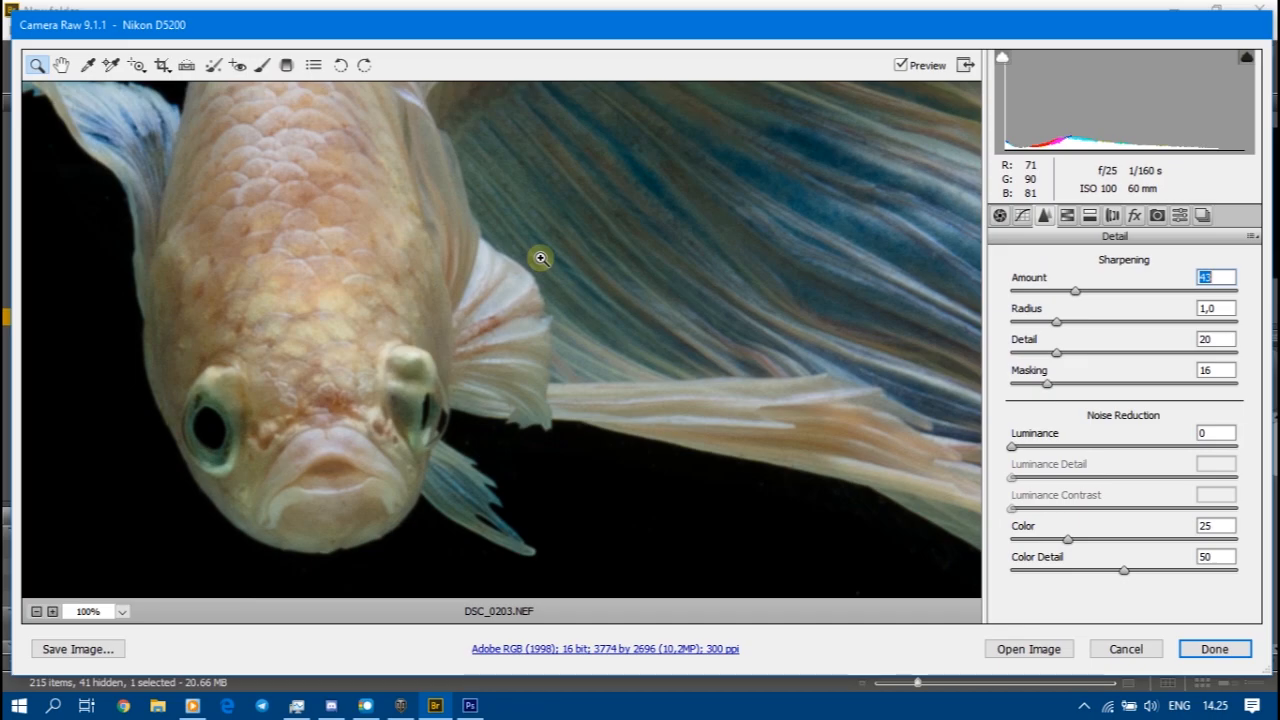
Step: Try a sharpening detail of 100 on the fish, and bring the detail down to 35
click(1055, 353)
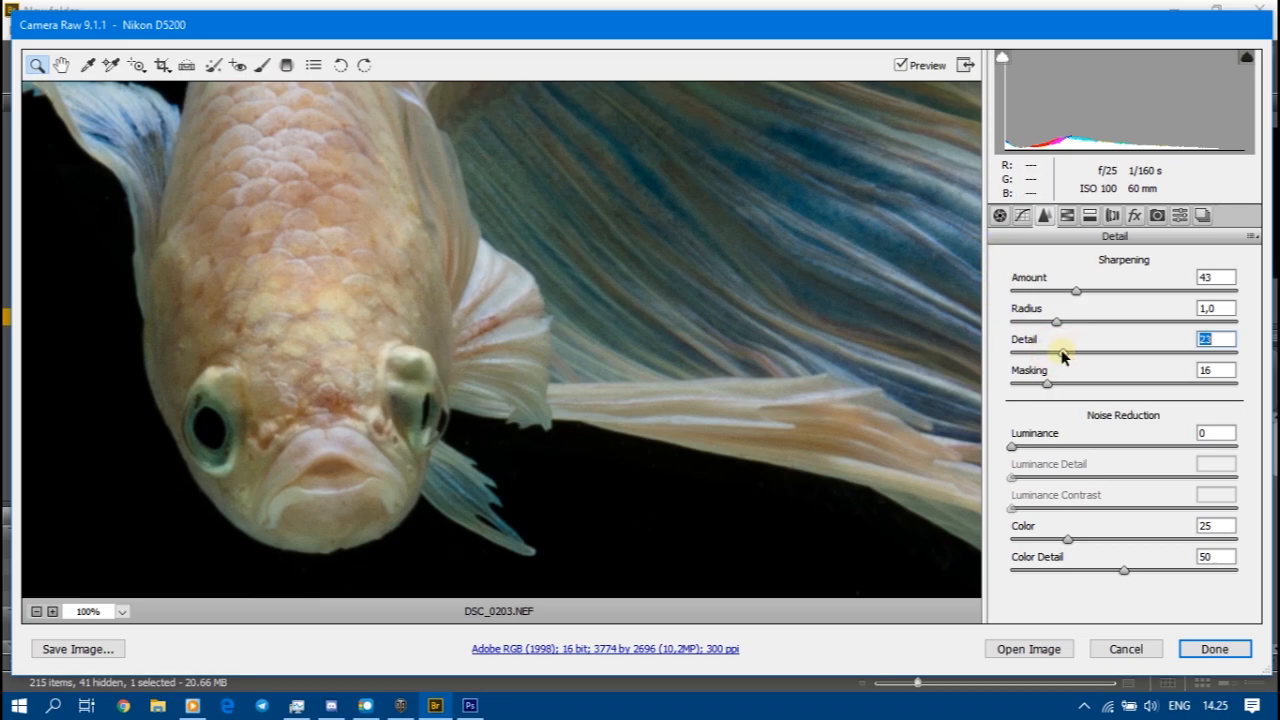
drag(1066, 350, 1076, 350)
drag(1073, 349, 1268, 370)
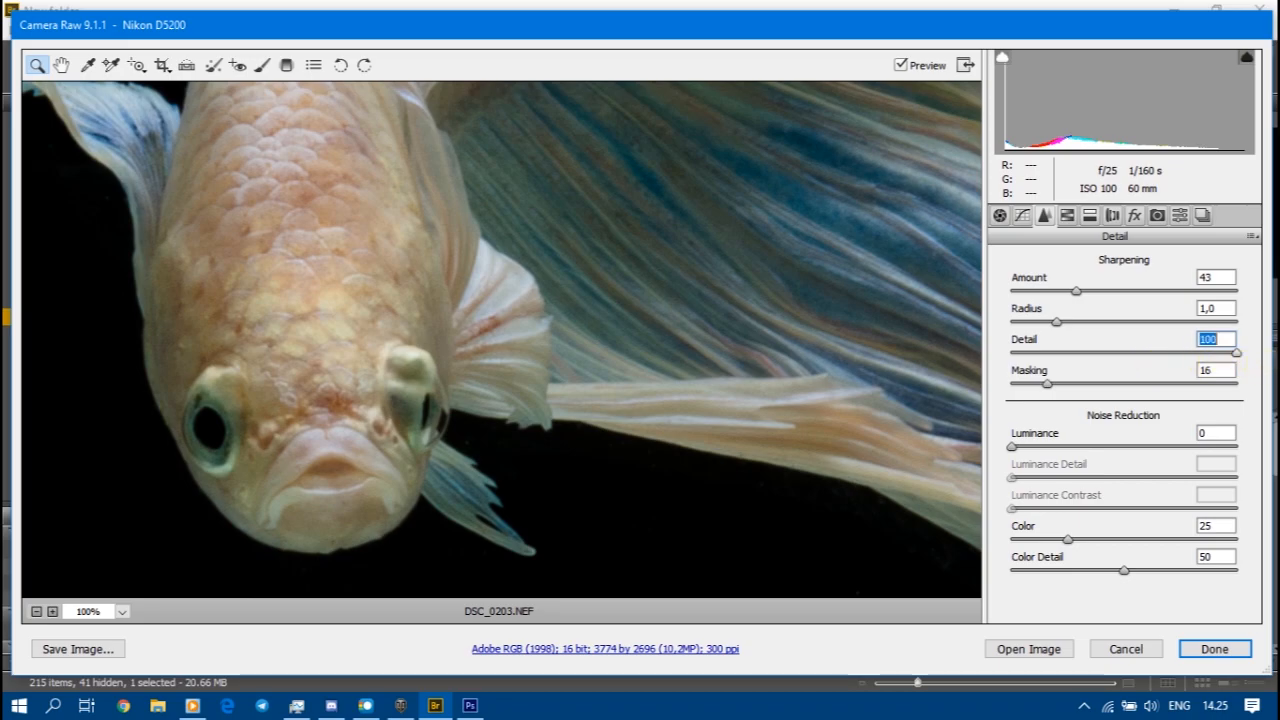
drag(1256, 370, 1088, 347)
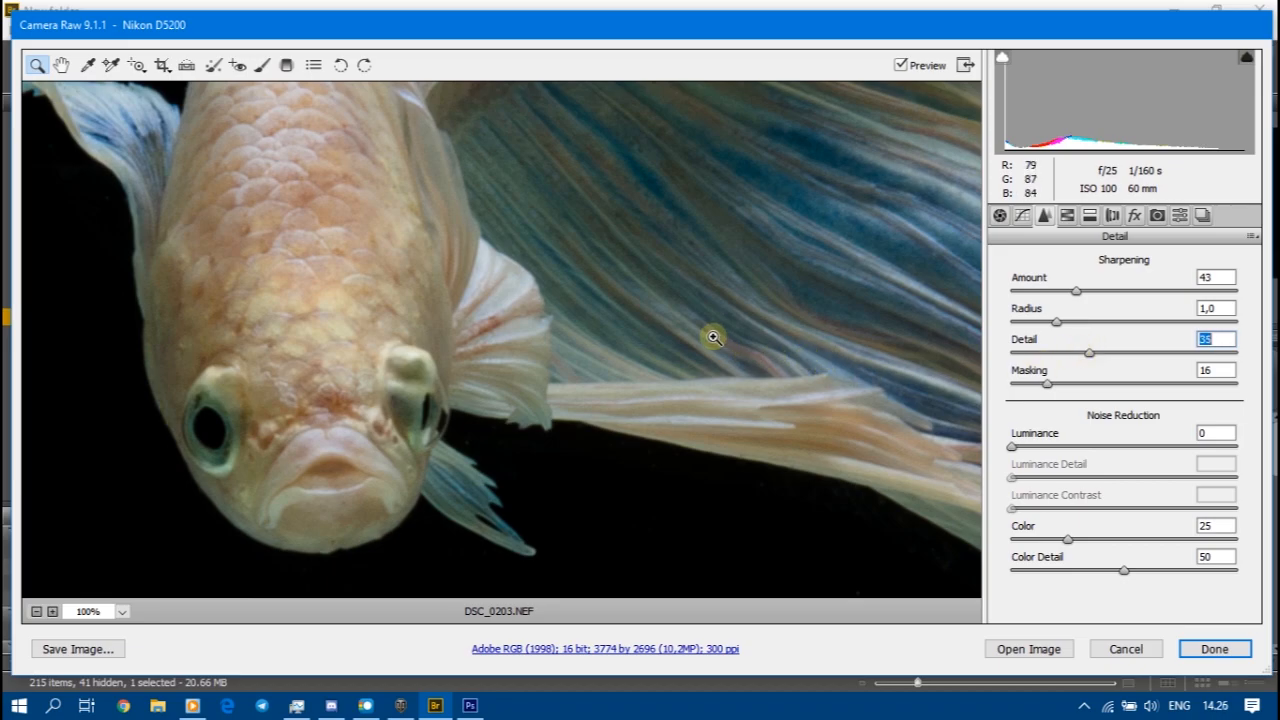
Step: Set the sharpening masking to 55 using the black-and-white mask preview, so that mainly the fish's edges are sharpened
right_click(398, 250)
click(508, 370)
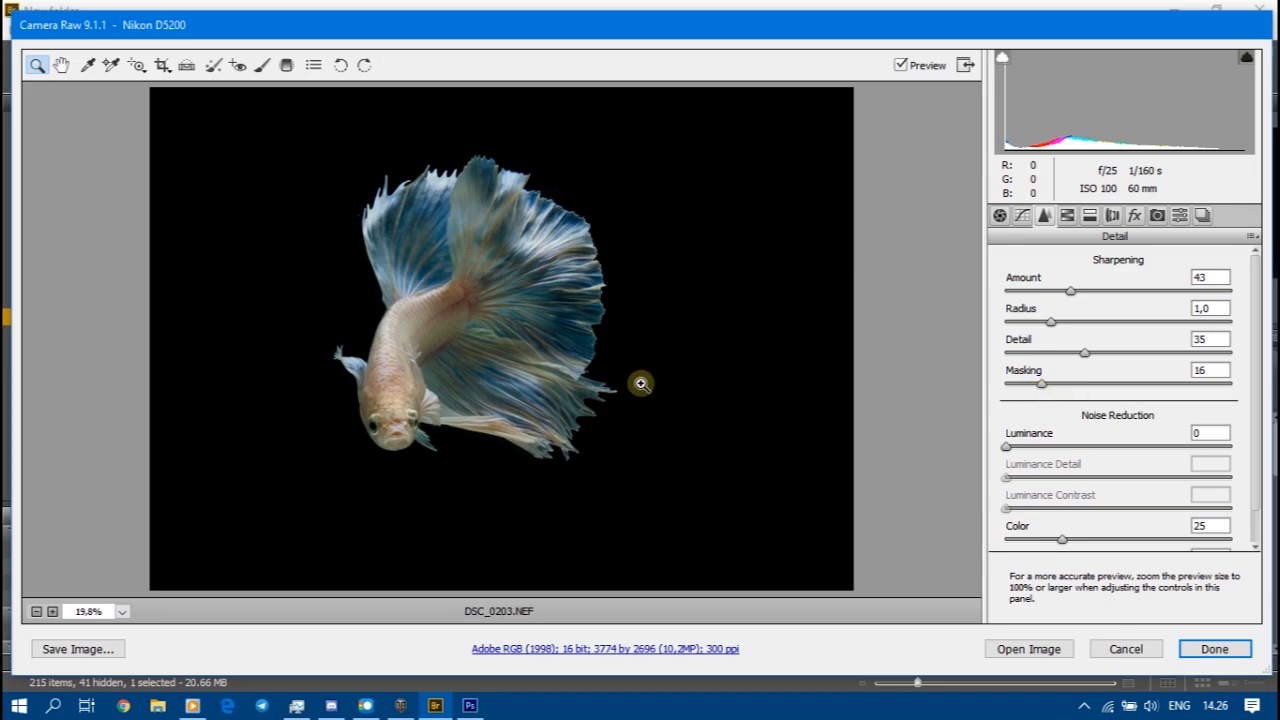
key(alt)
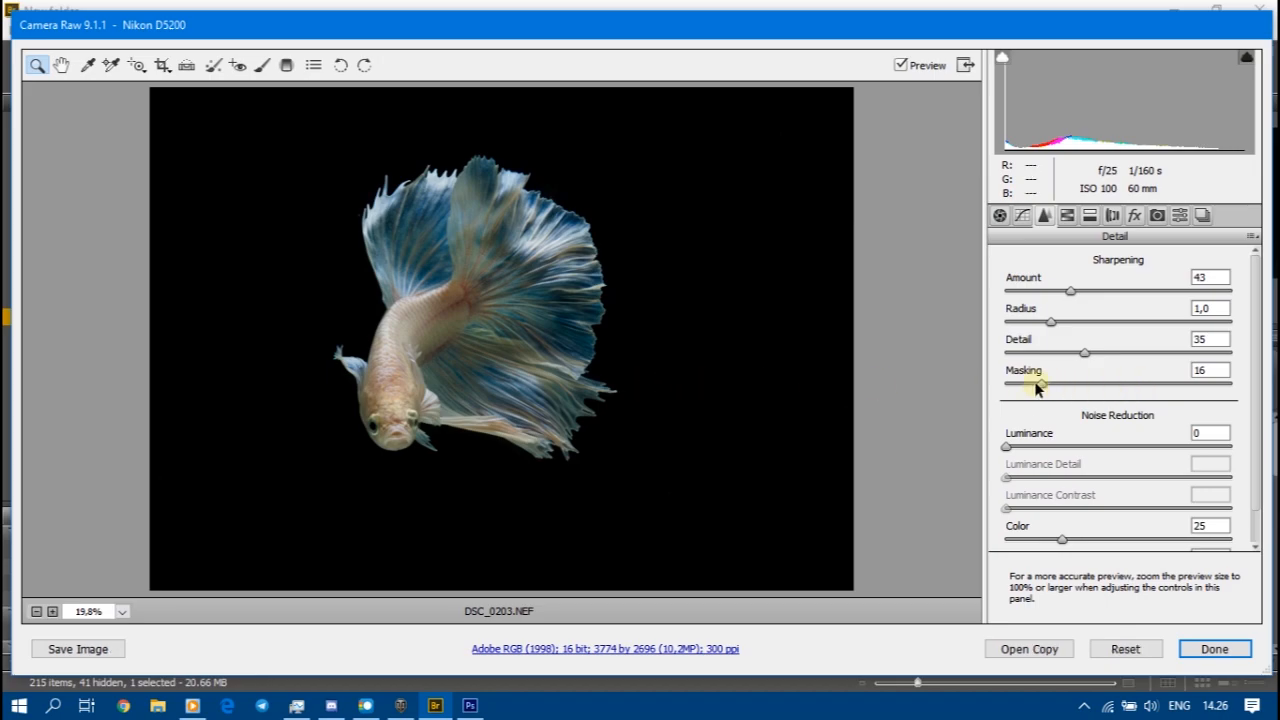
drag(1037, 388, 1107, 402)
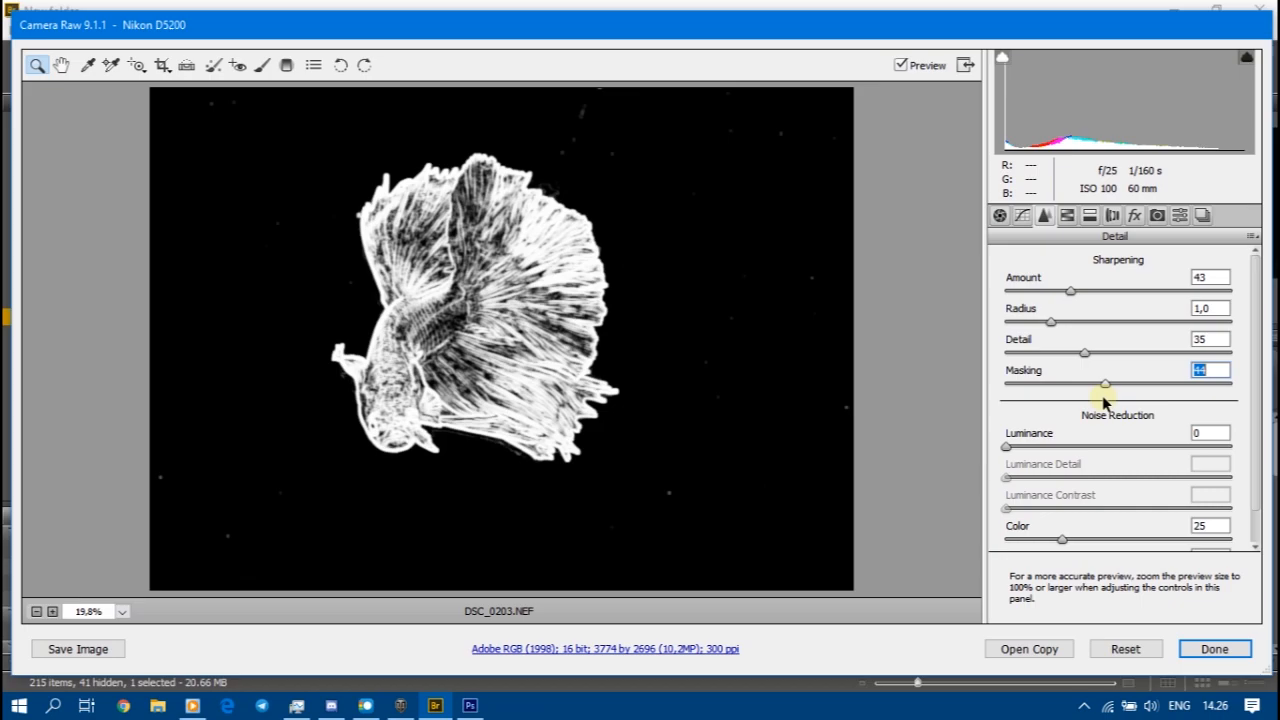
drag(1105, 400, 1068, 400)
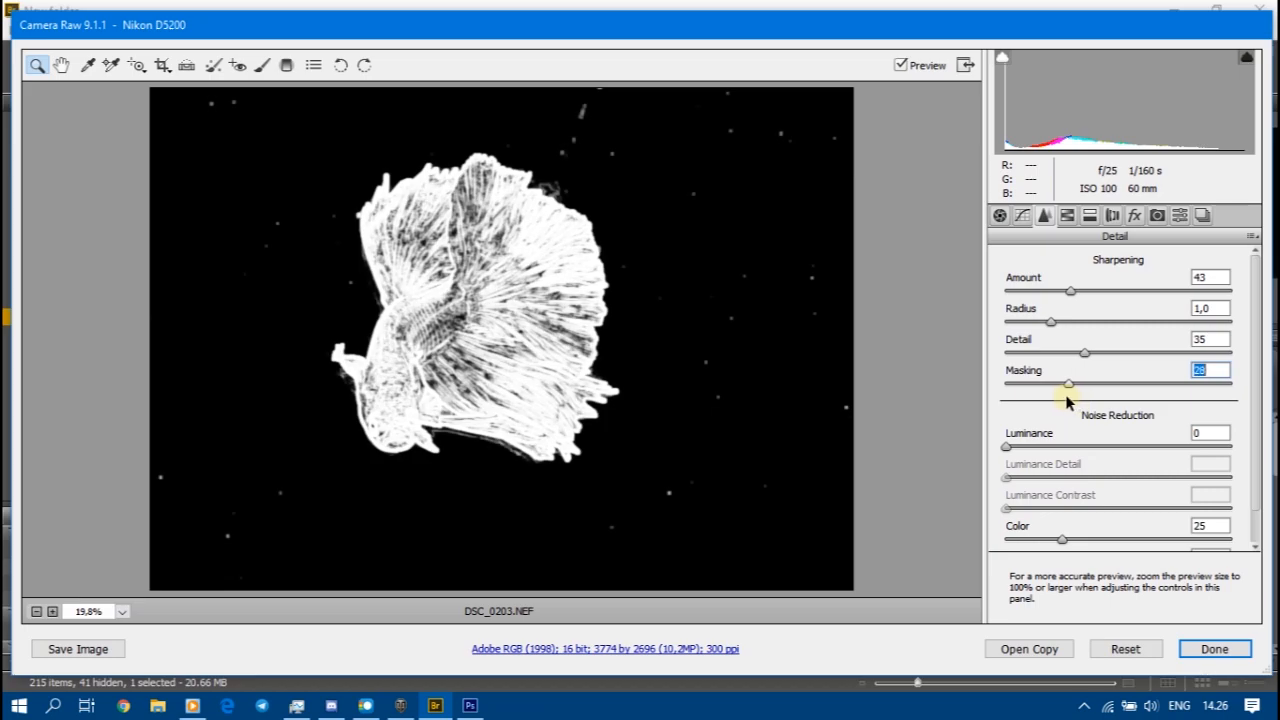
drag(1069, 400, 1140, 401)
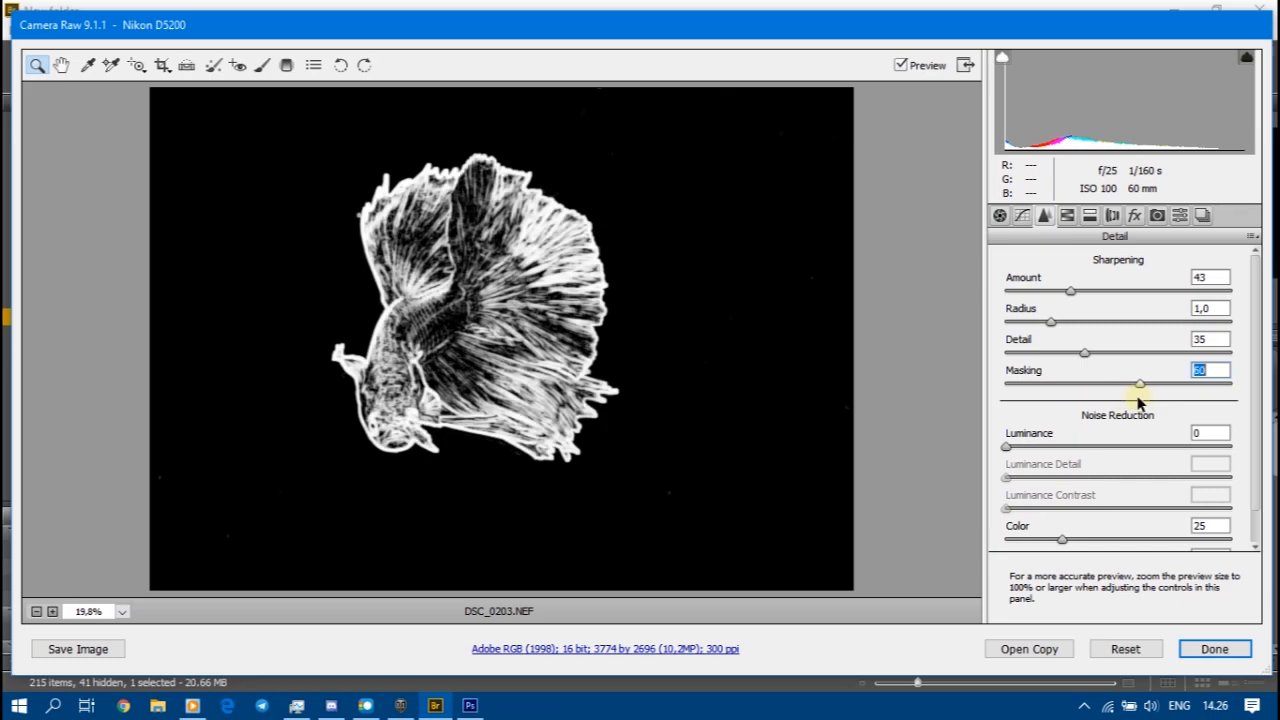
drag(1140, 401, 1128, 401)
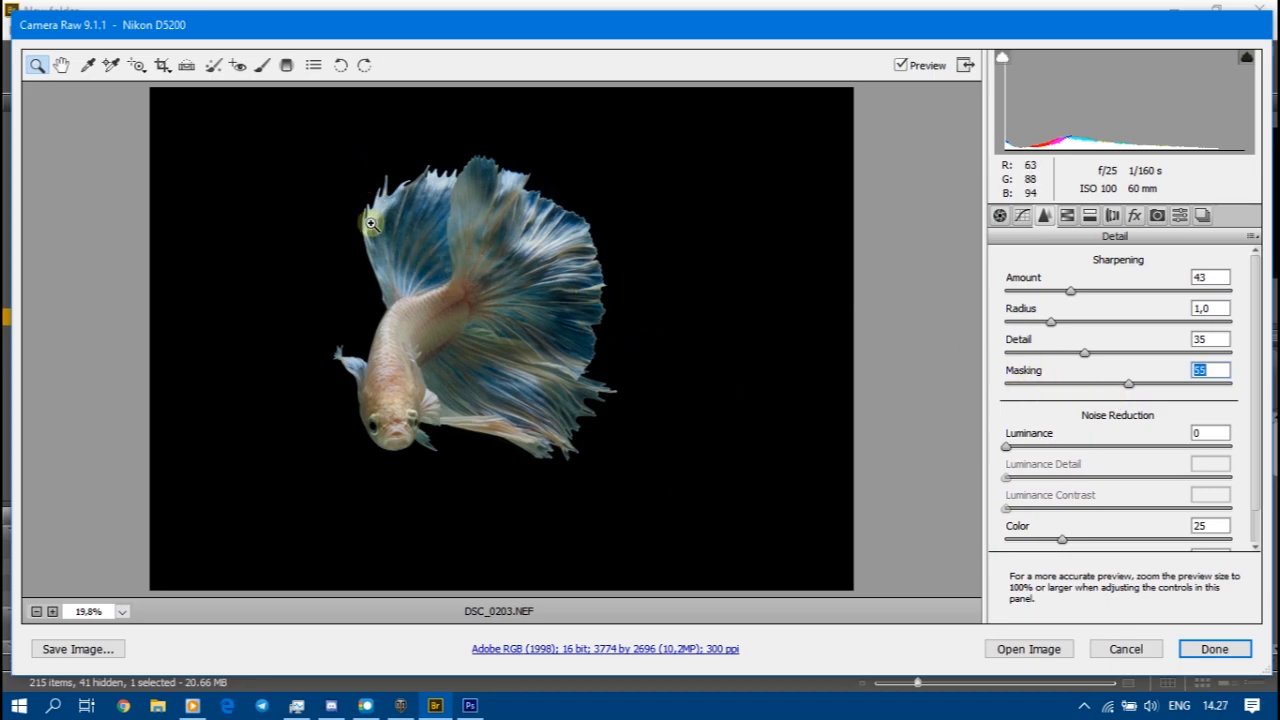
Step: Heal the faint specks in the black background beside the tail's outer edge using Spot Removal with radius 5
drag(652, 171, 829, 378)
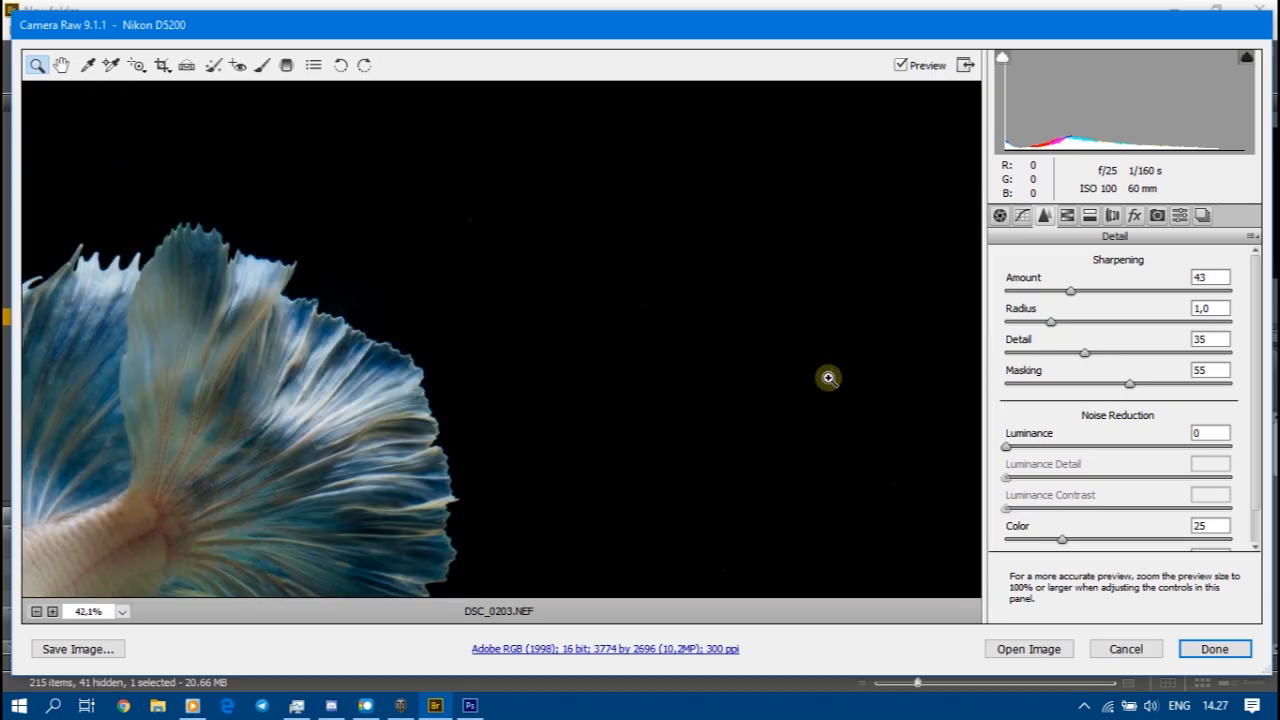
scroll(680, 322, down, 5)
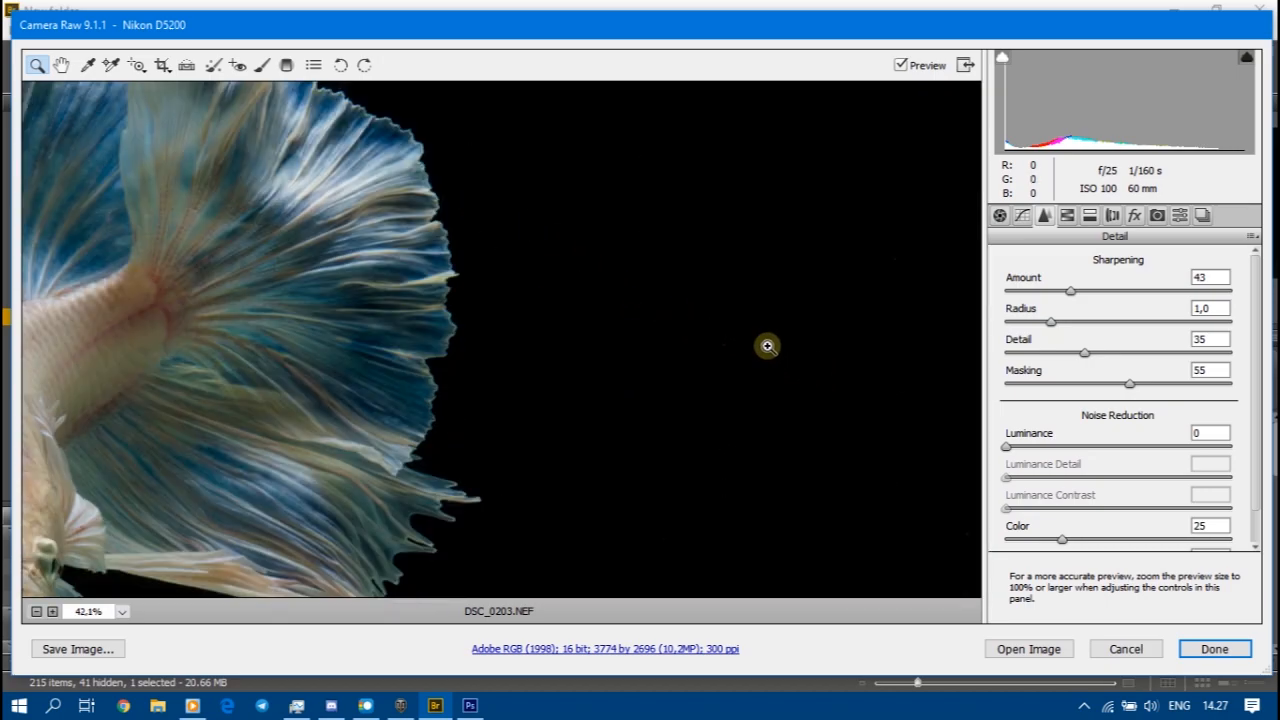
click(213, 66)
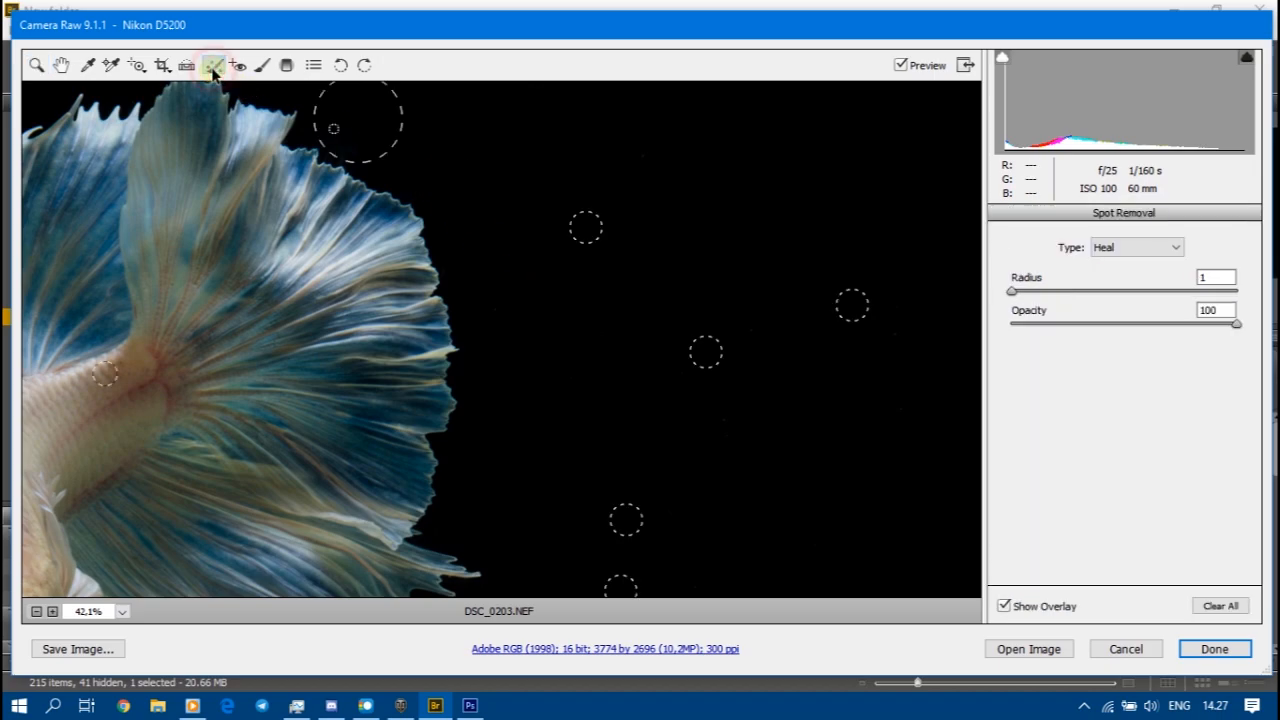
scroll(897, 352, down, 2)
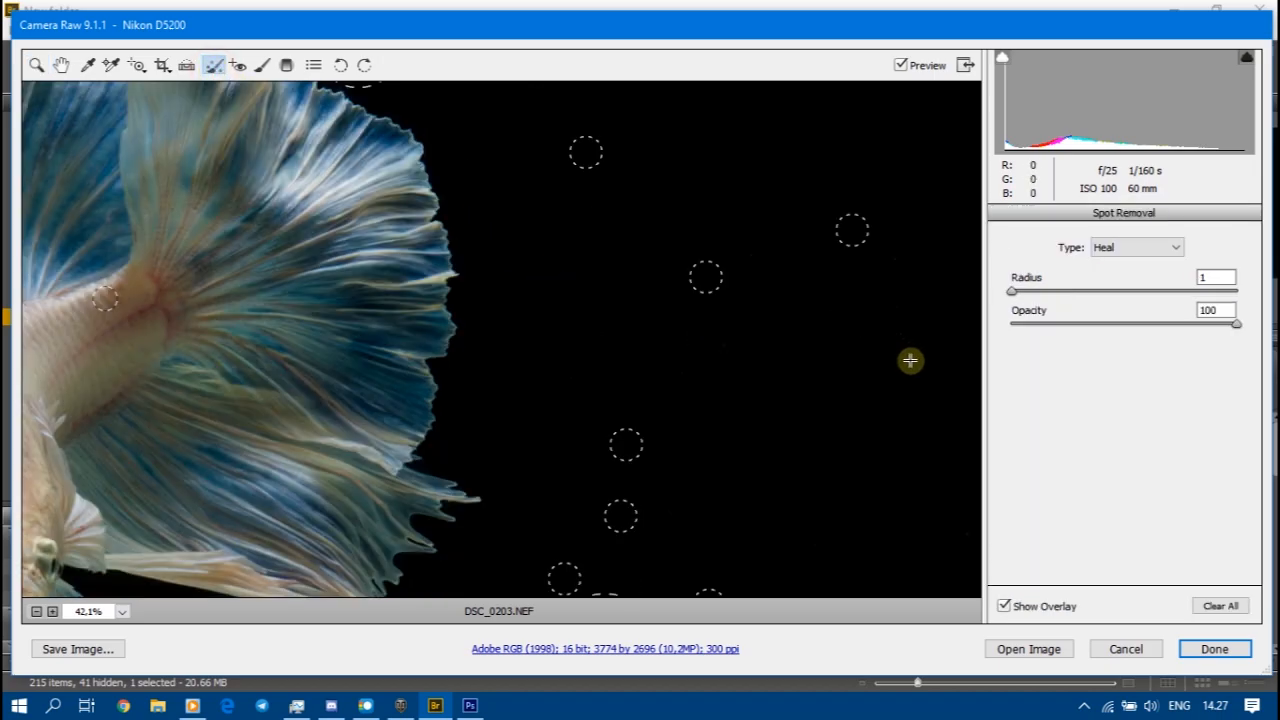
click(893, 257)
mouse_move(911, 330)
mouse_down()
mouse_move(820, 360)
mouse_move(835, 362)
mouse_up()
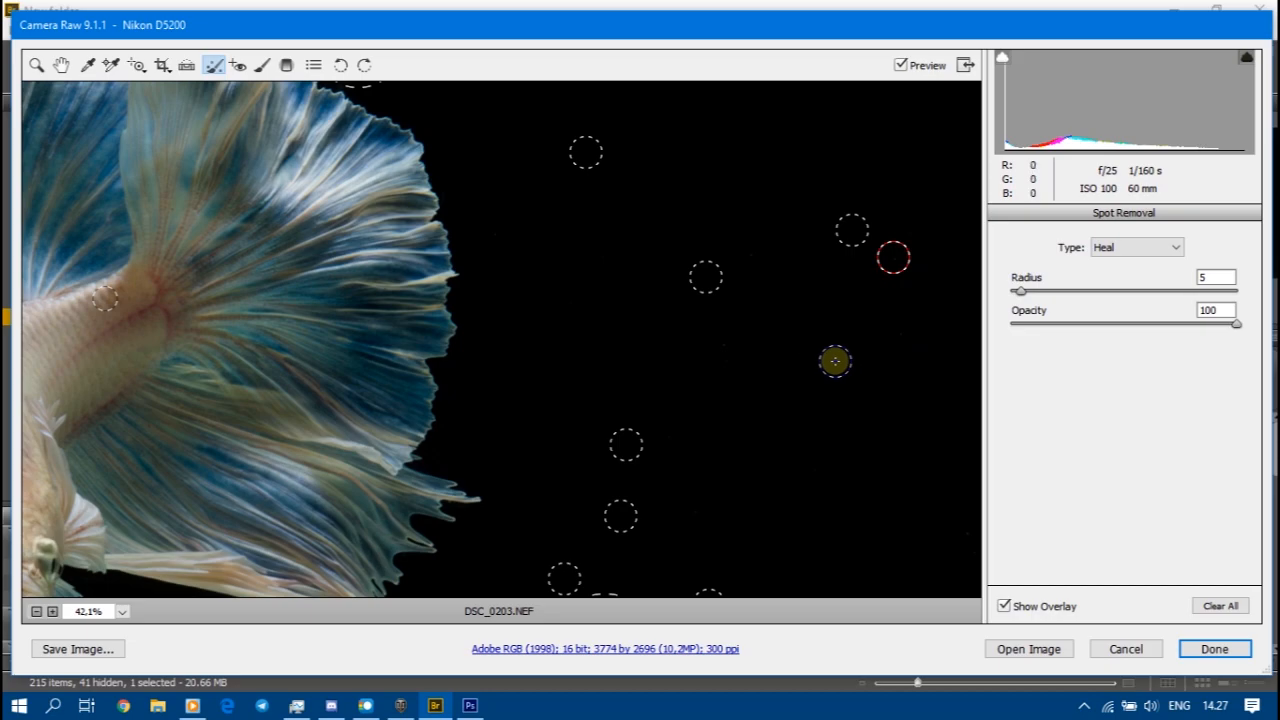
click(901, 337)
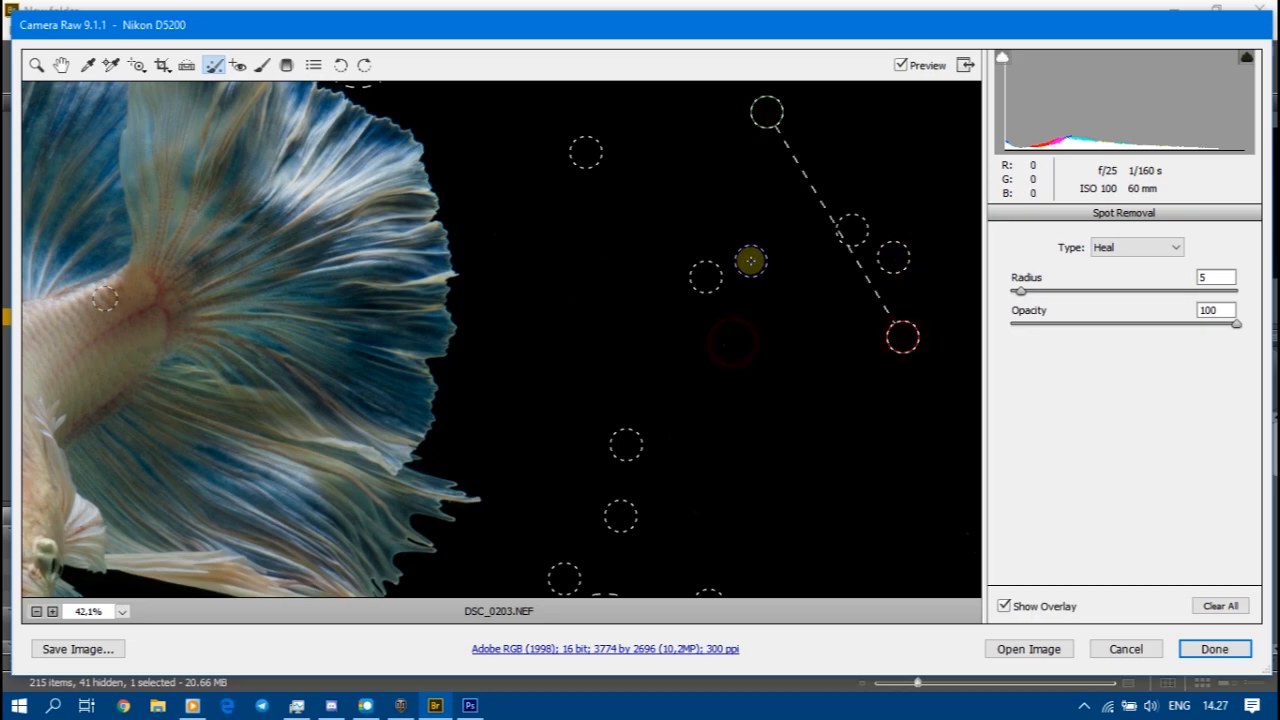
click(587, 241)
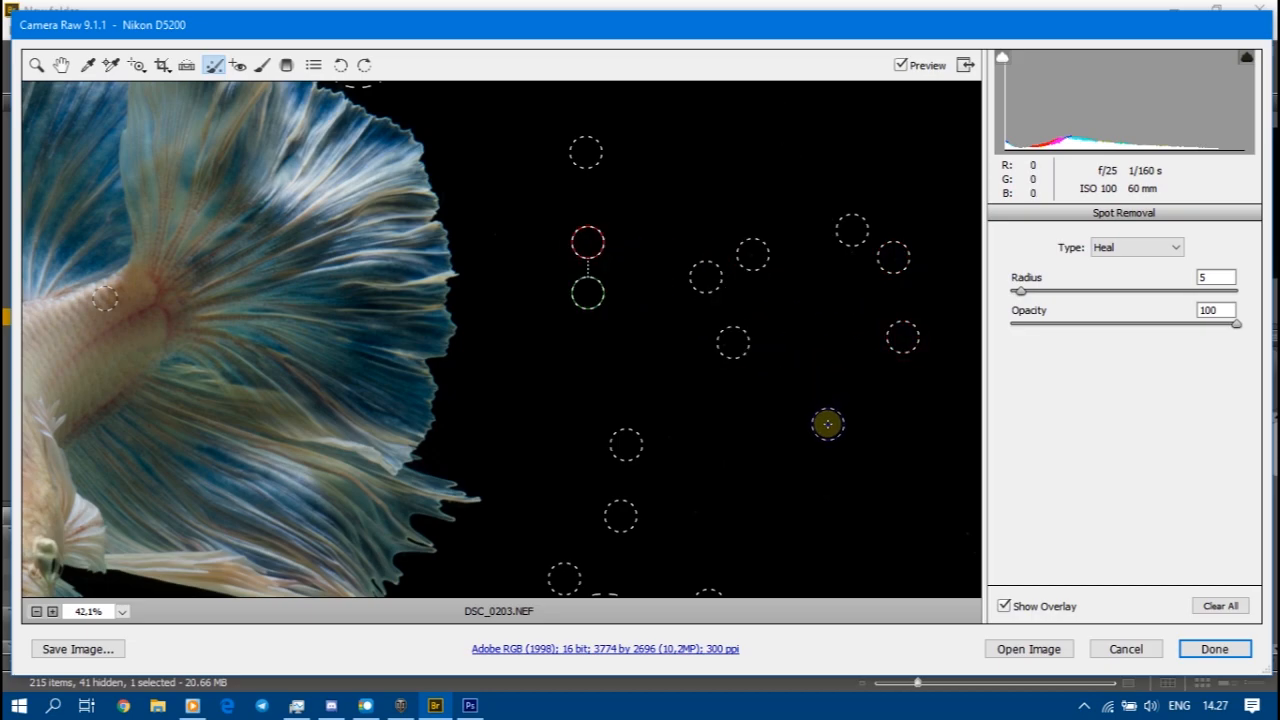
Step: Heal the remaining specks in the black background above and beside the tail fin with radius 5
scroll(827, 424, down, 5)
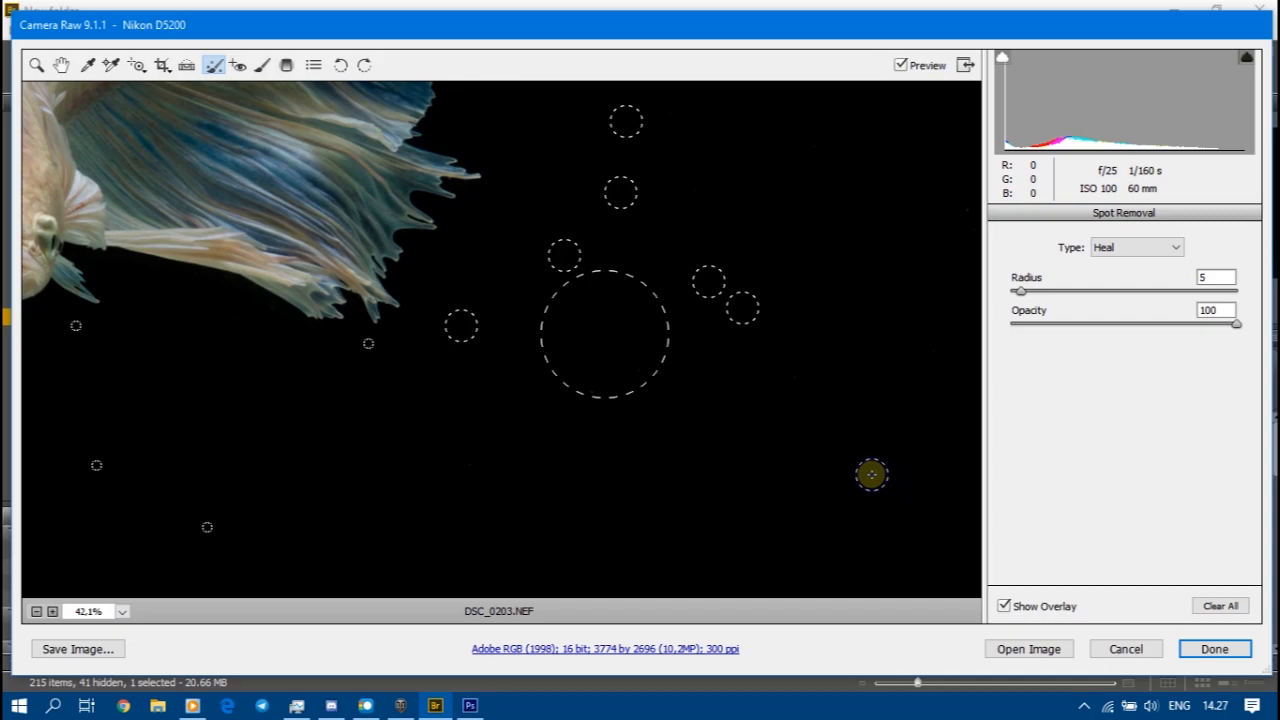
scroll(868, 471, up, 8)
click(641, 300)
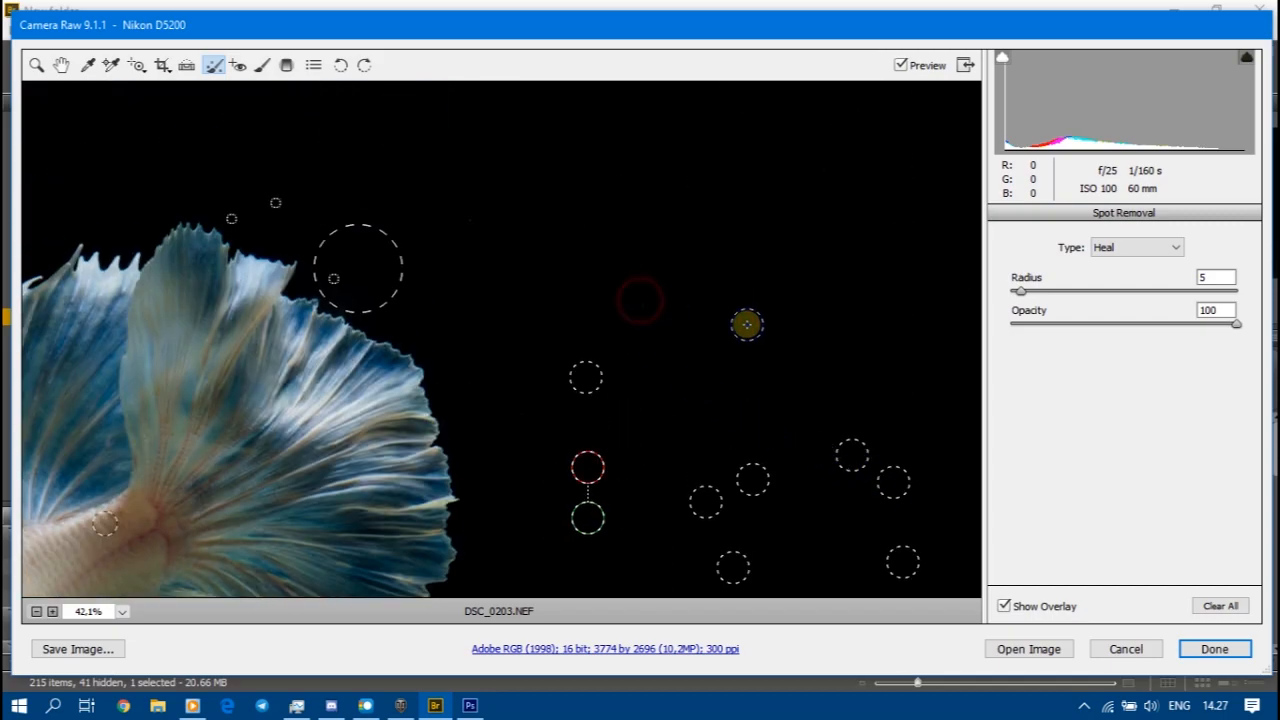
click(467, 221)
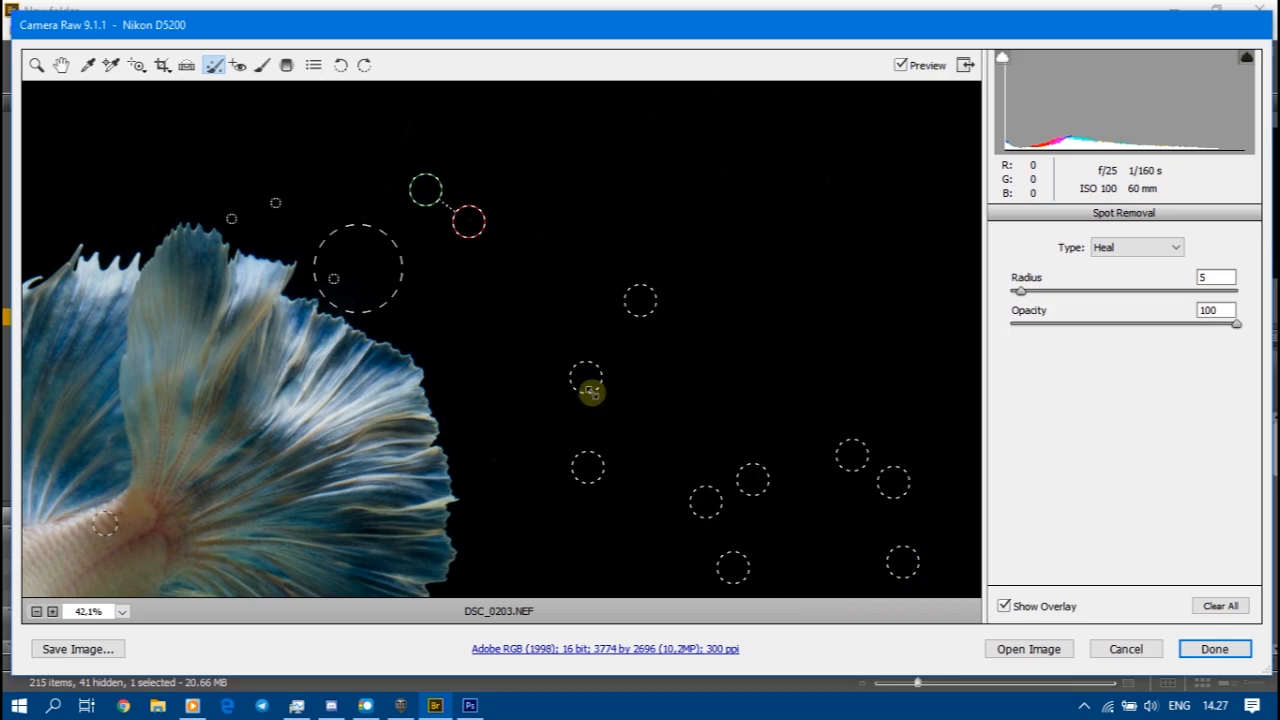
click(594, 510)
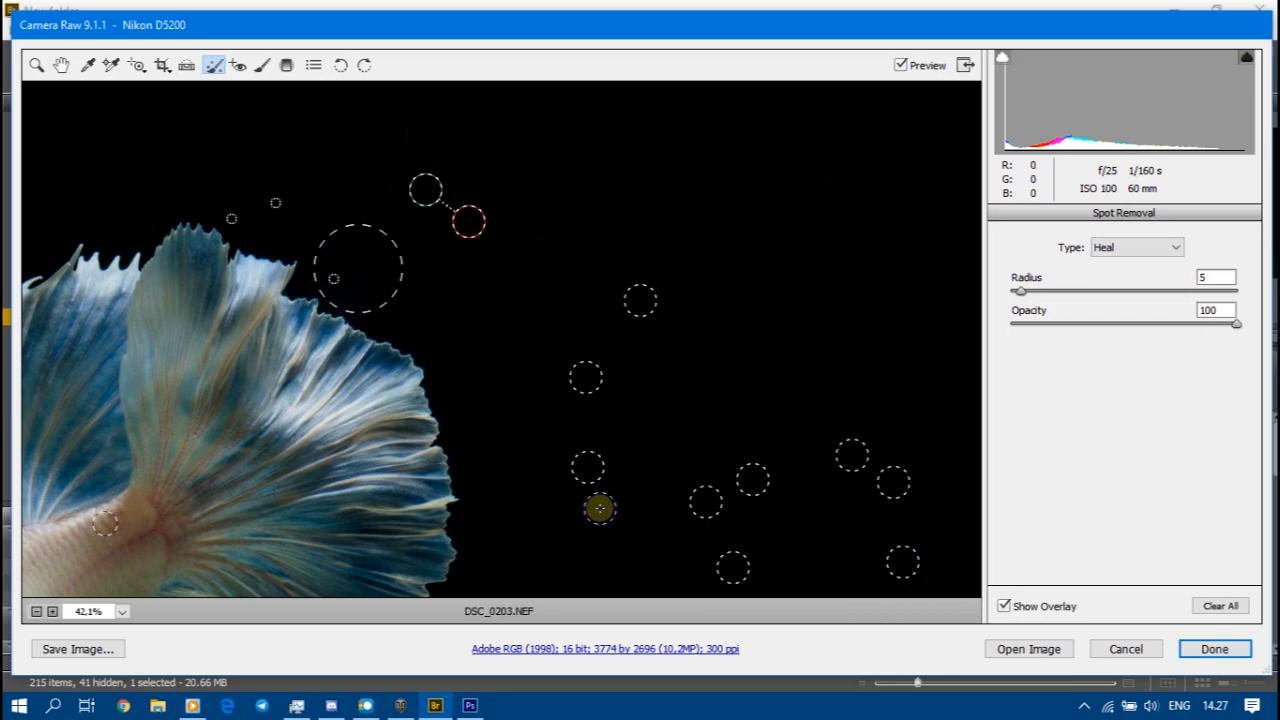
Step: At 100% zoom, reposition the existing healing spot near the left tail fin's tips and place its source in the black area above
key(ctrl+minus)
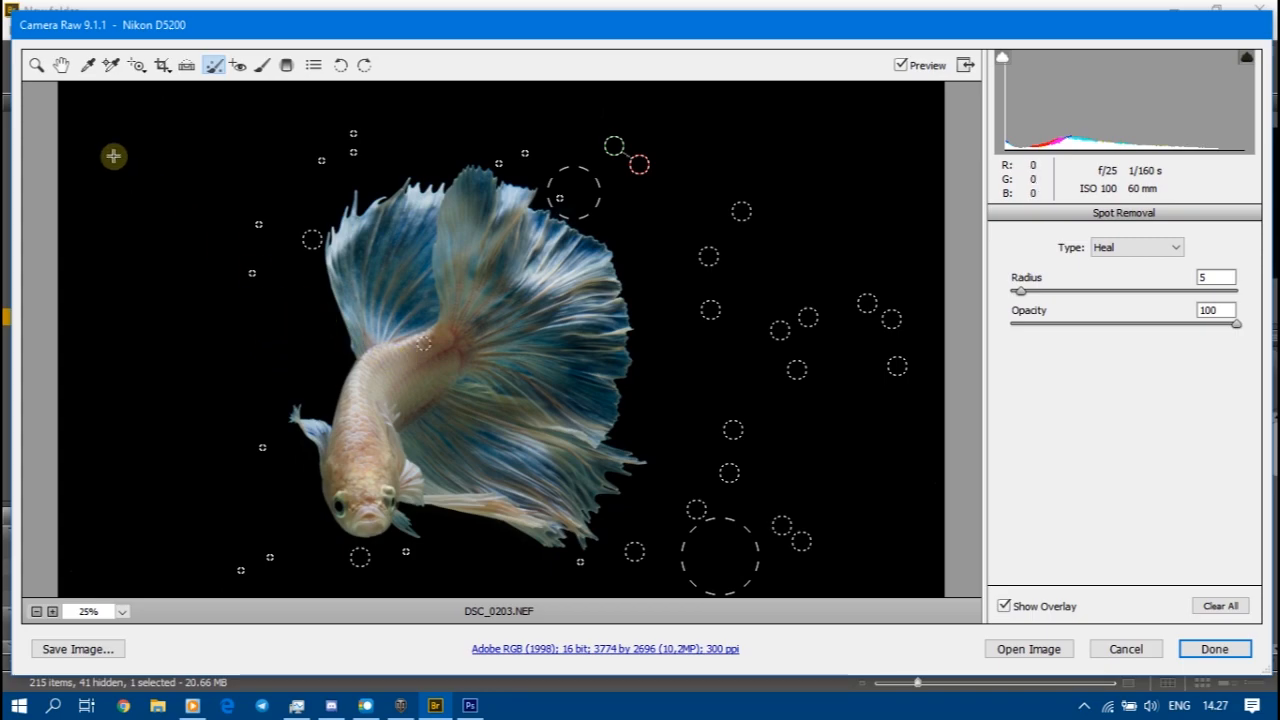
key(z)
drag(277, 266, 294, 289)
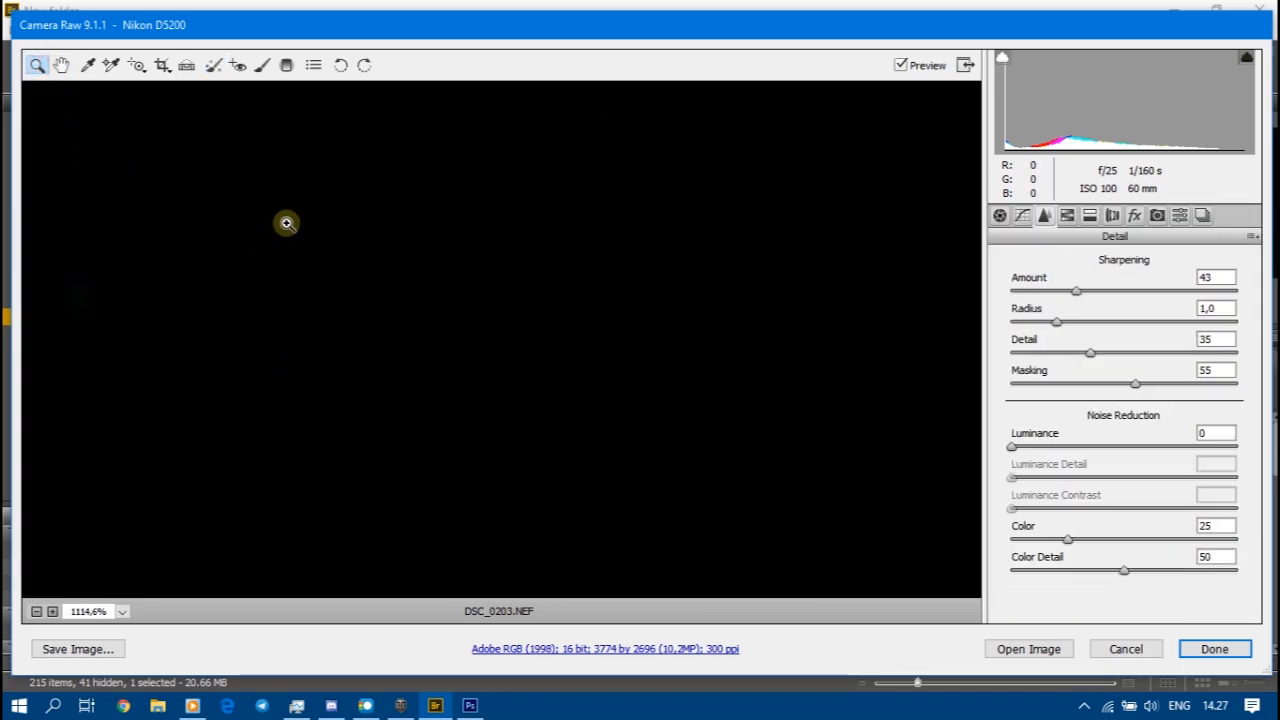
right_click(511, 343)
click(565, 337)
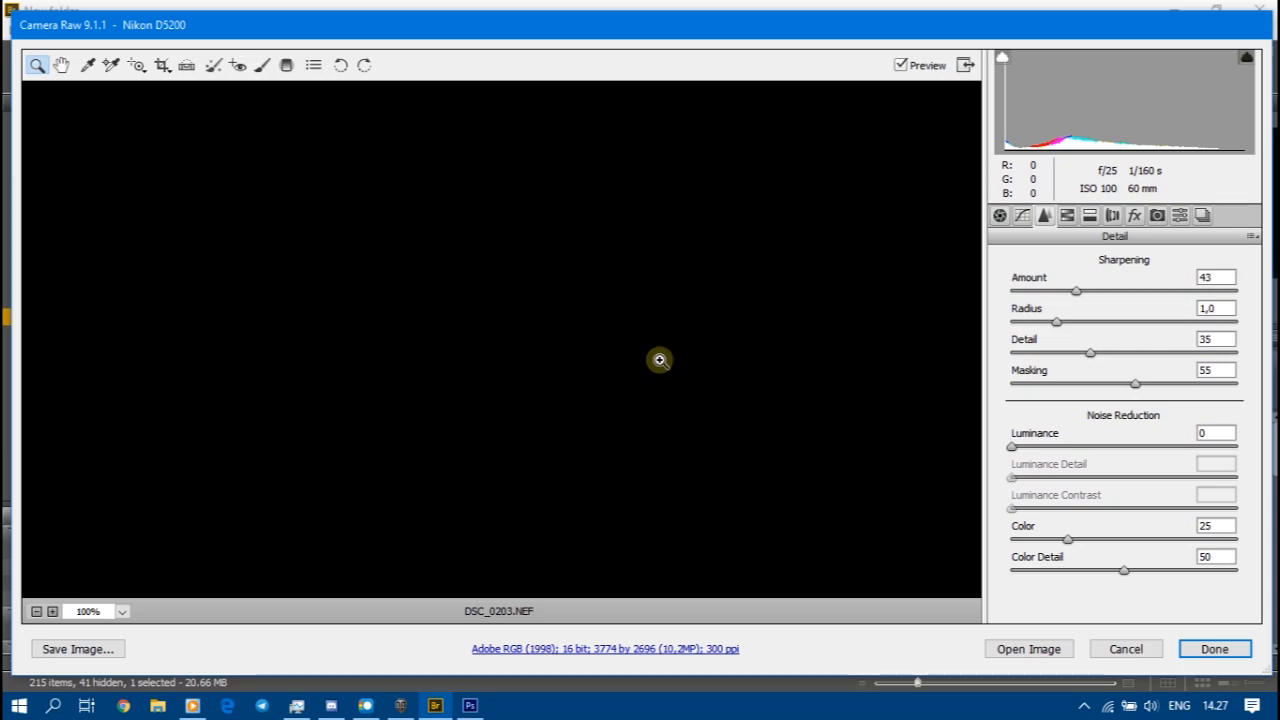
scroll(656, 276, up, 3)
scroll(438, 291, down, 2)
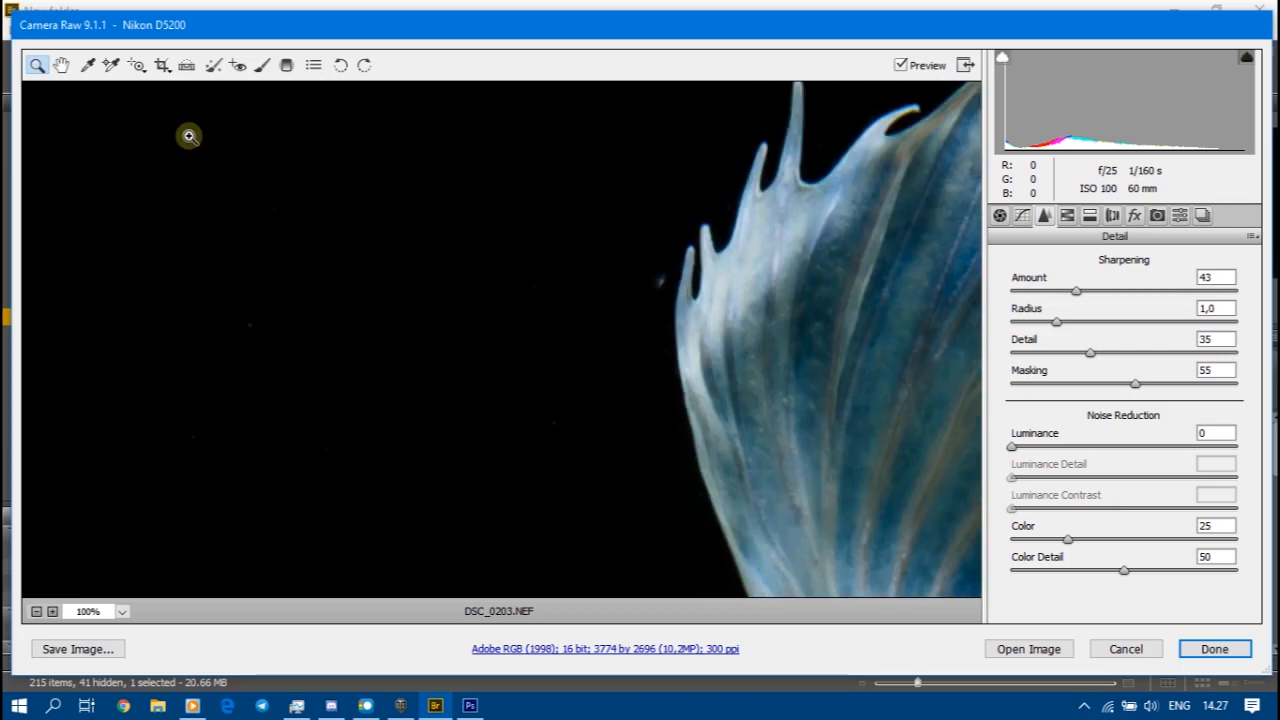
click(216, 66)
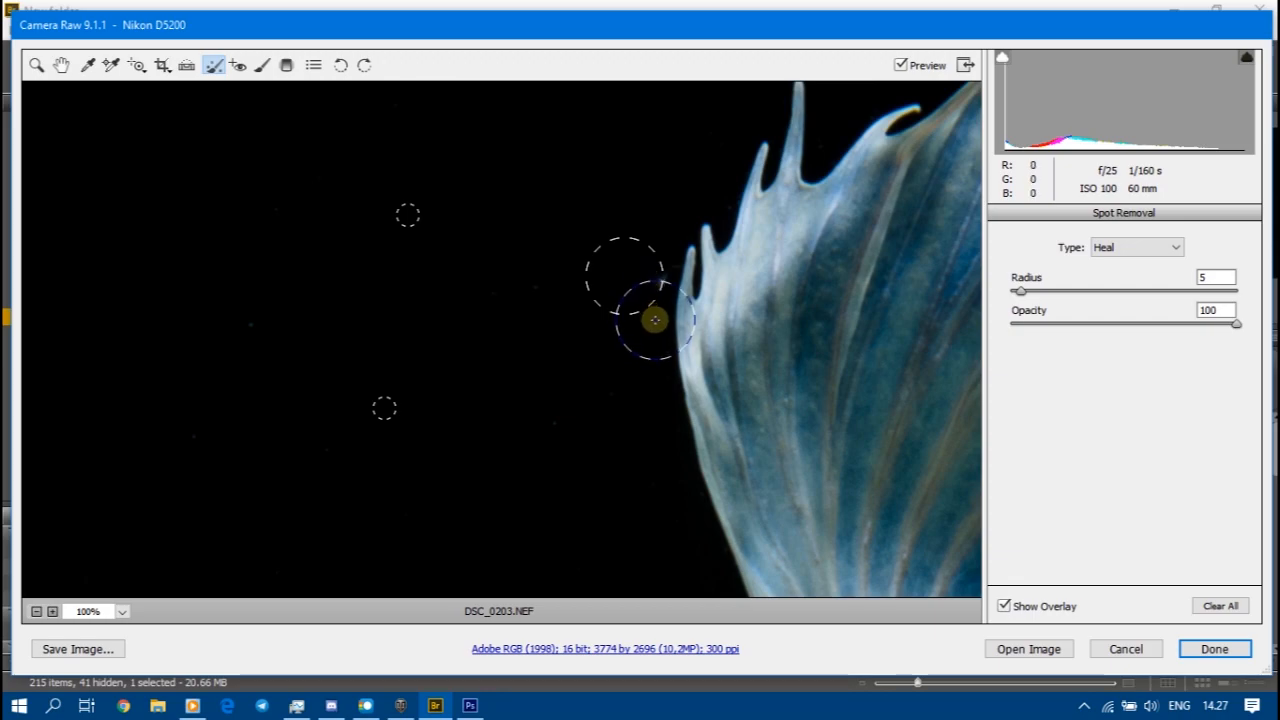
key(bracketleft)
key(bracketleft)
key(bracketleft)
key(bracketleft)
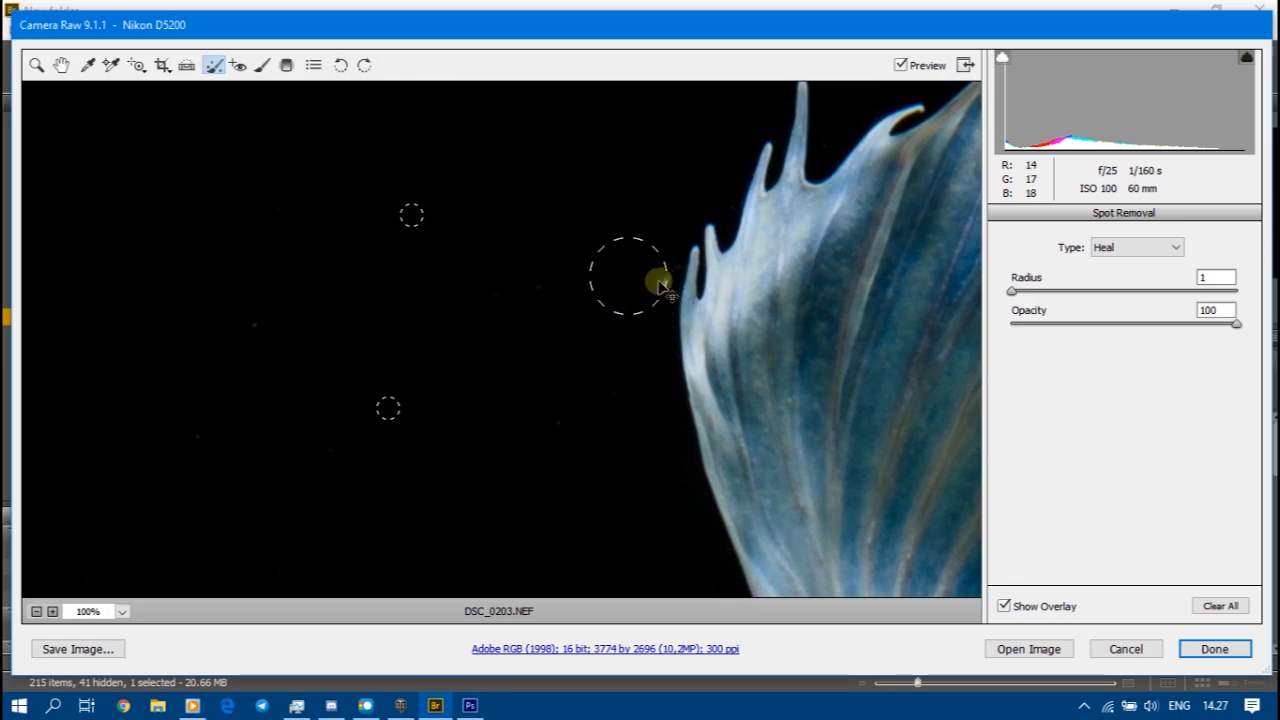
click(650, 295)
drag(650, 295, 660, 296)
drag(683, 217, 651, 197)
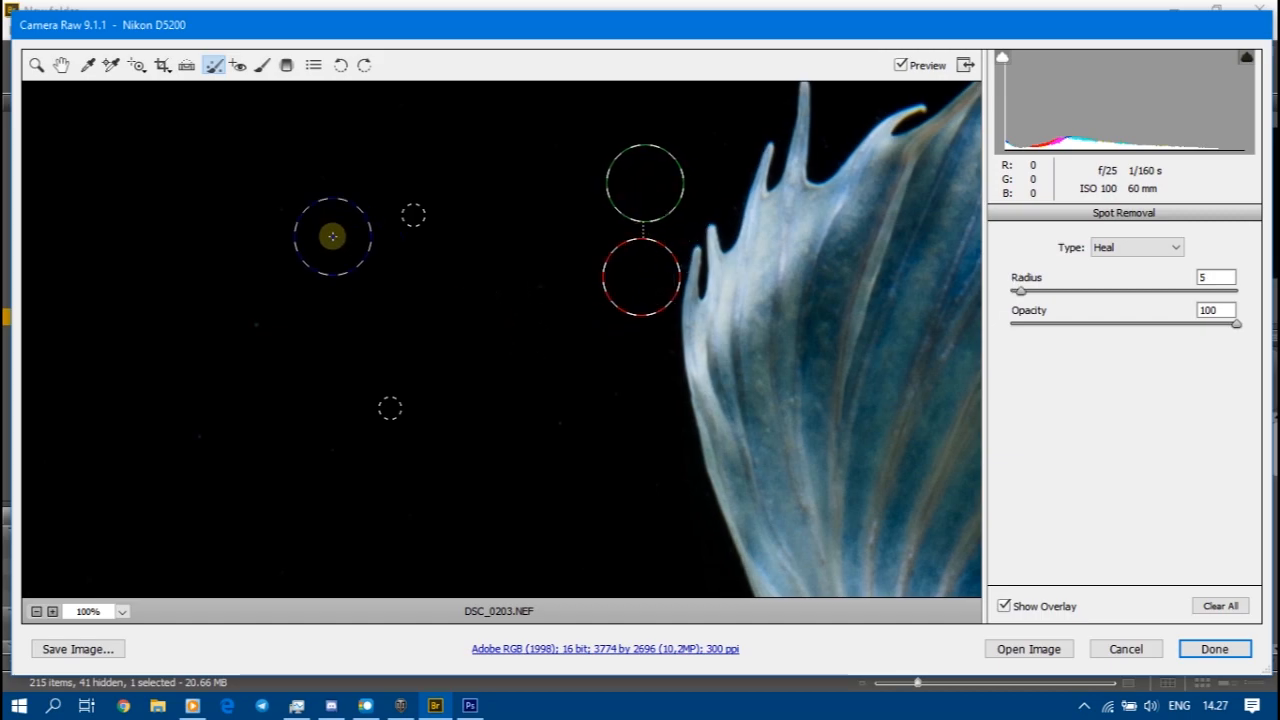
Step: Reduce that healing spot's radius to 3 and move it over the bright speck at the fin's edge
key(bracketleft)
key(bracketleft)
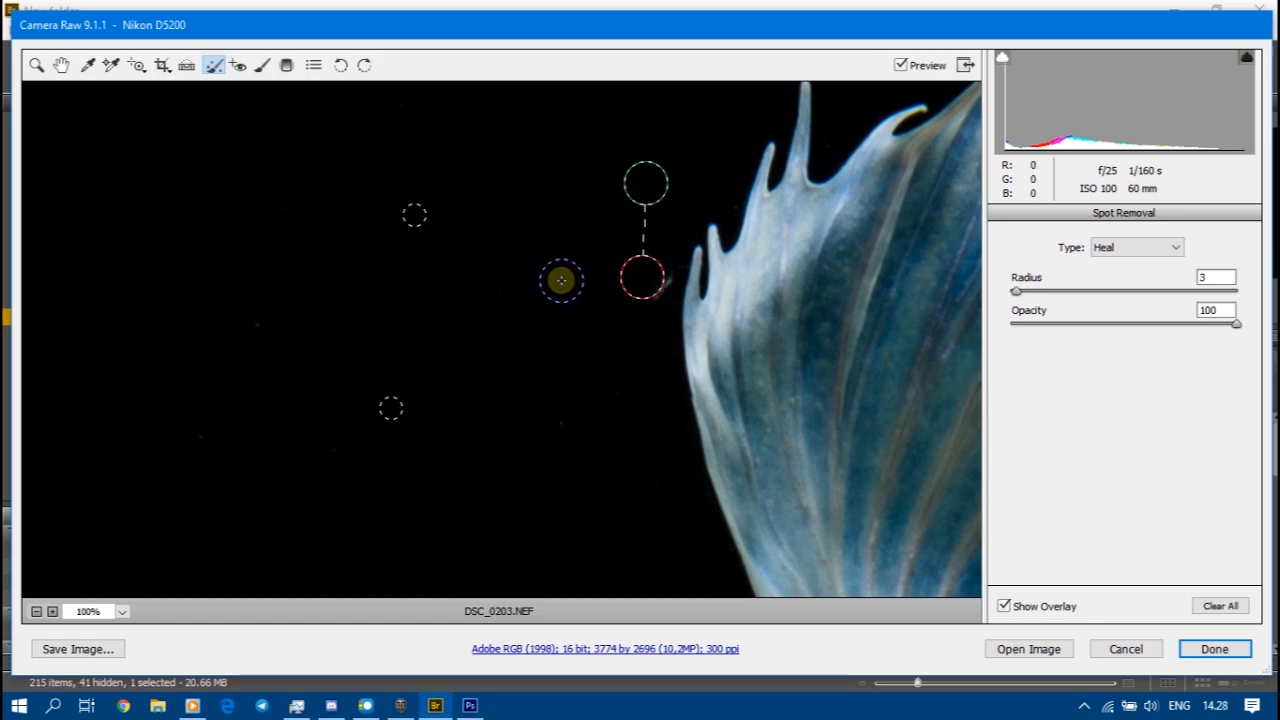
drag(643, 278, 664, 292)
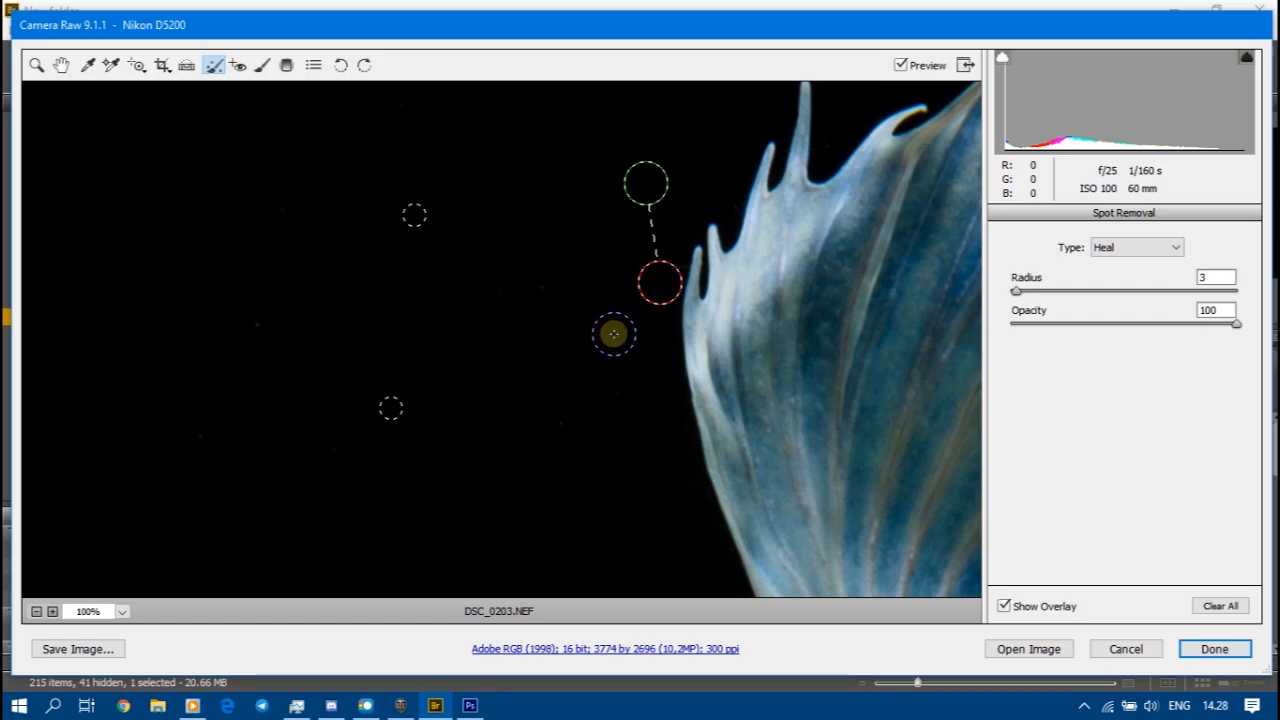
Step: Heal the specks left of the tail fin and around the small pectoral fin with radius 3
click(536, 291)
click(564, 420)
click(258, 302)
scroll(368, 420, down, 10)
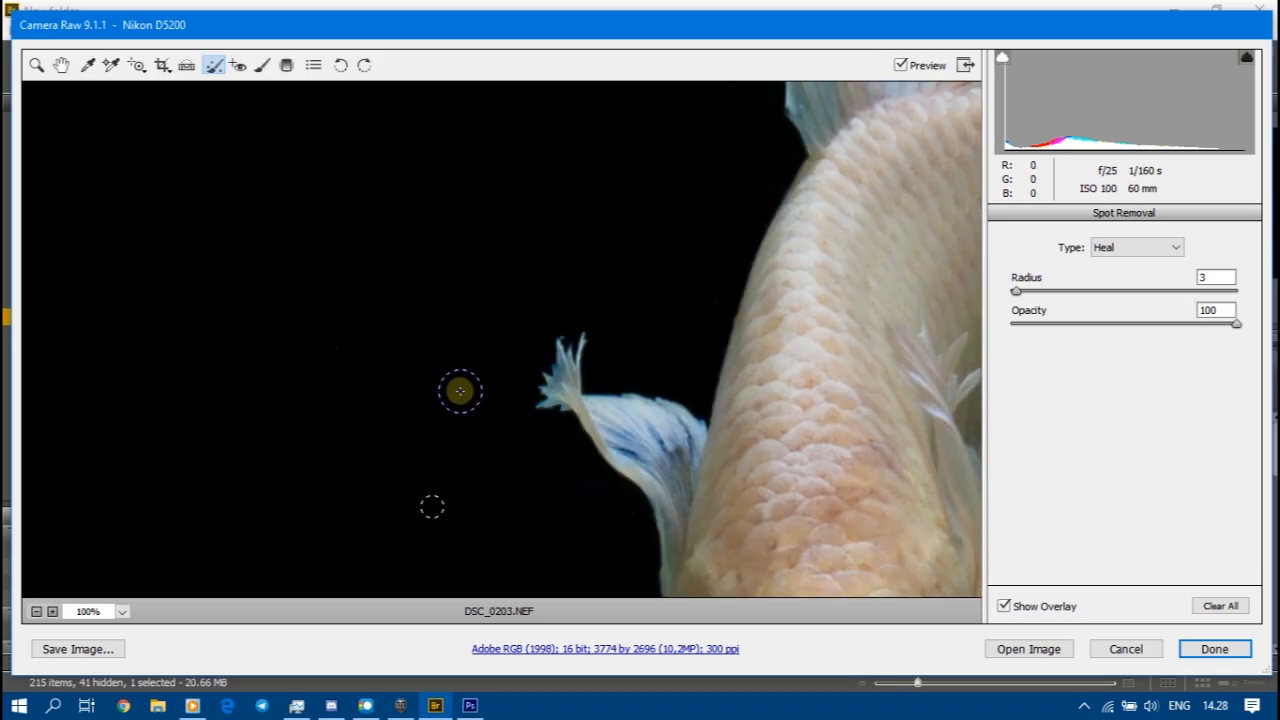
click(589, 255)
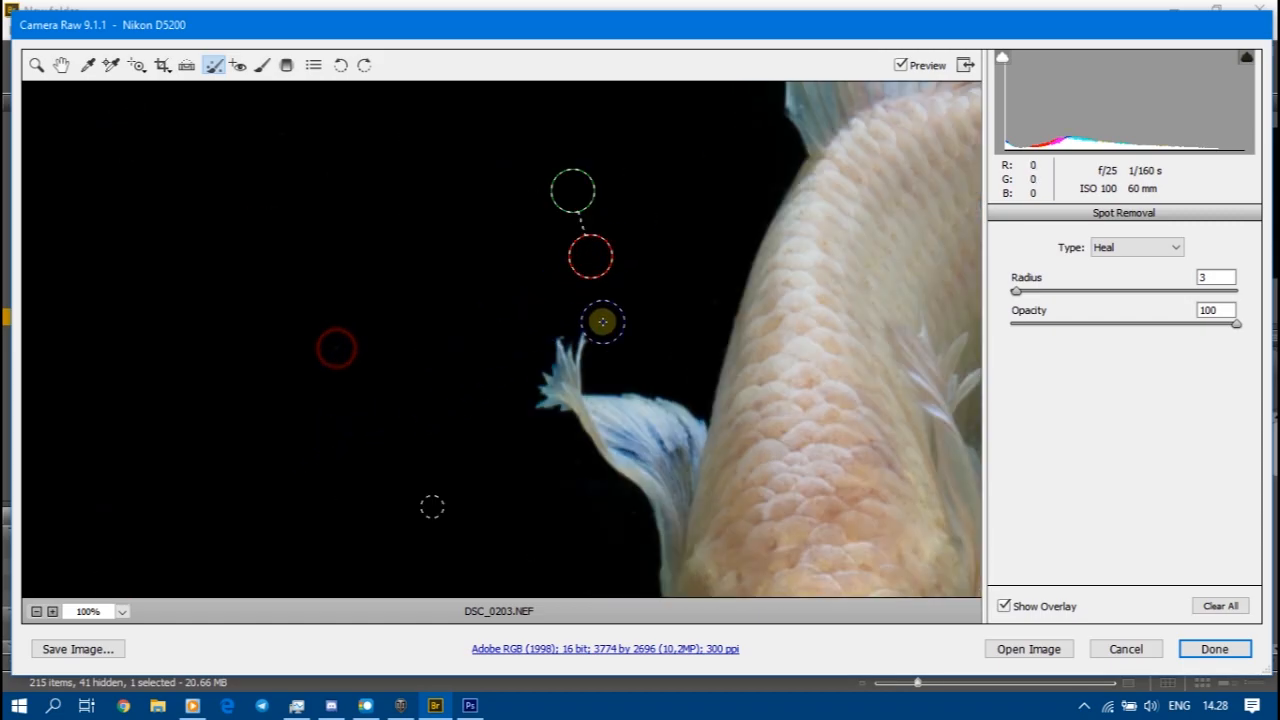
Step: Heal the two specks in the black background to the lower left of the fish's head with radius 3
scroll(546, 349, down, 5)
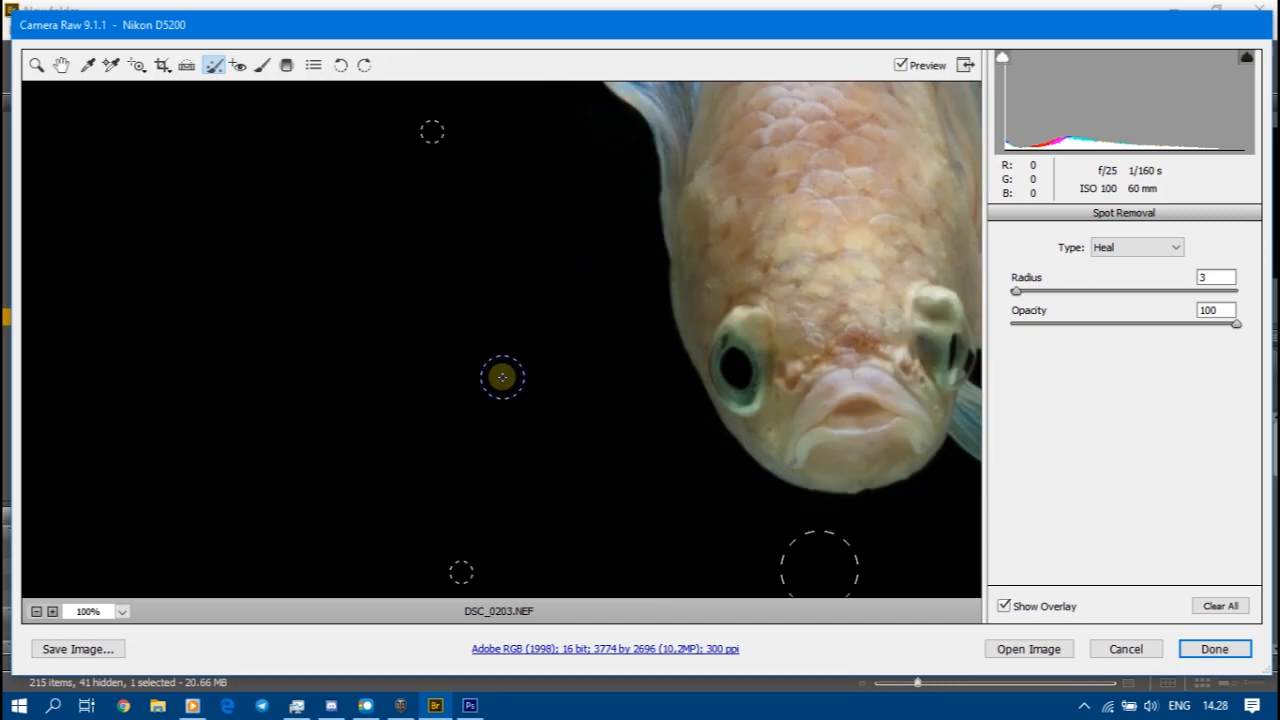
scroll(500, 374, down, 5)
click(275, 408)
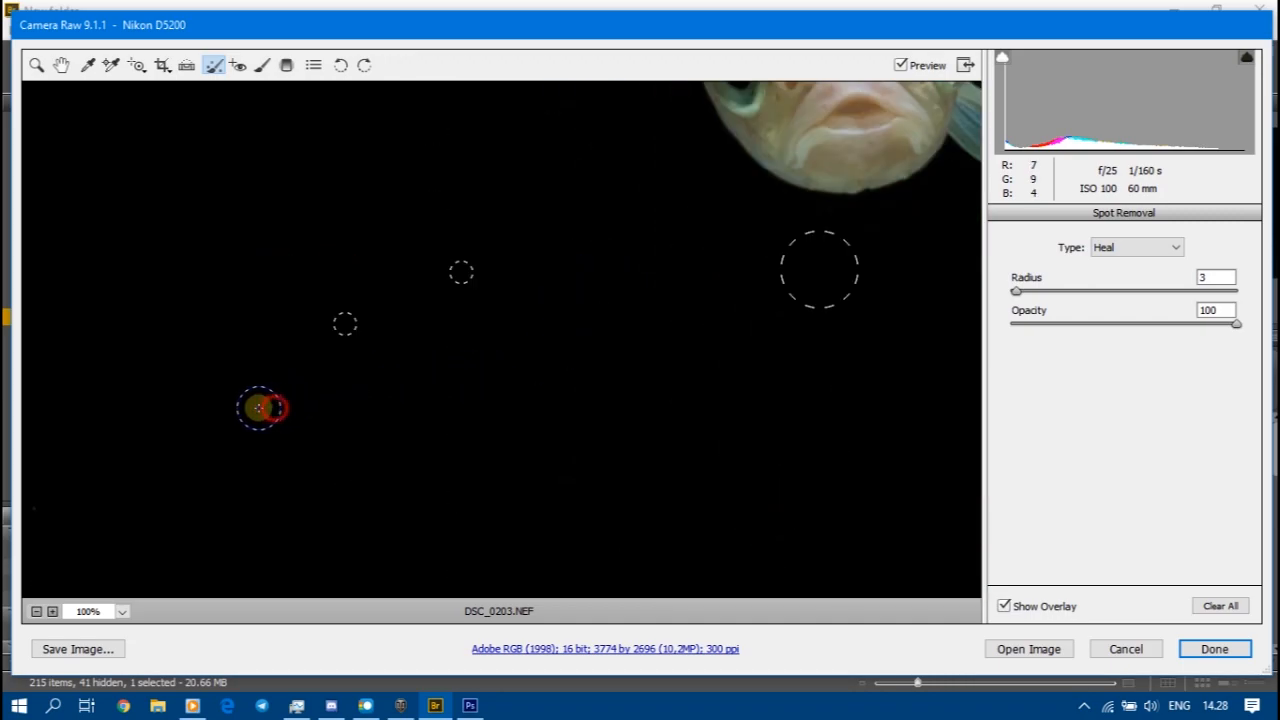
click(38, 511)
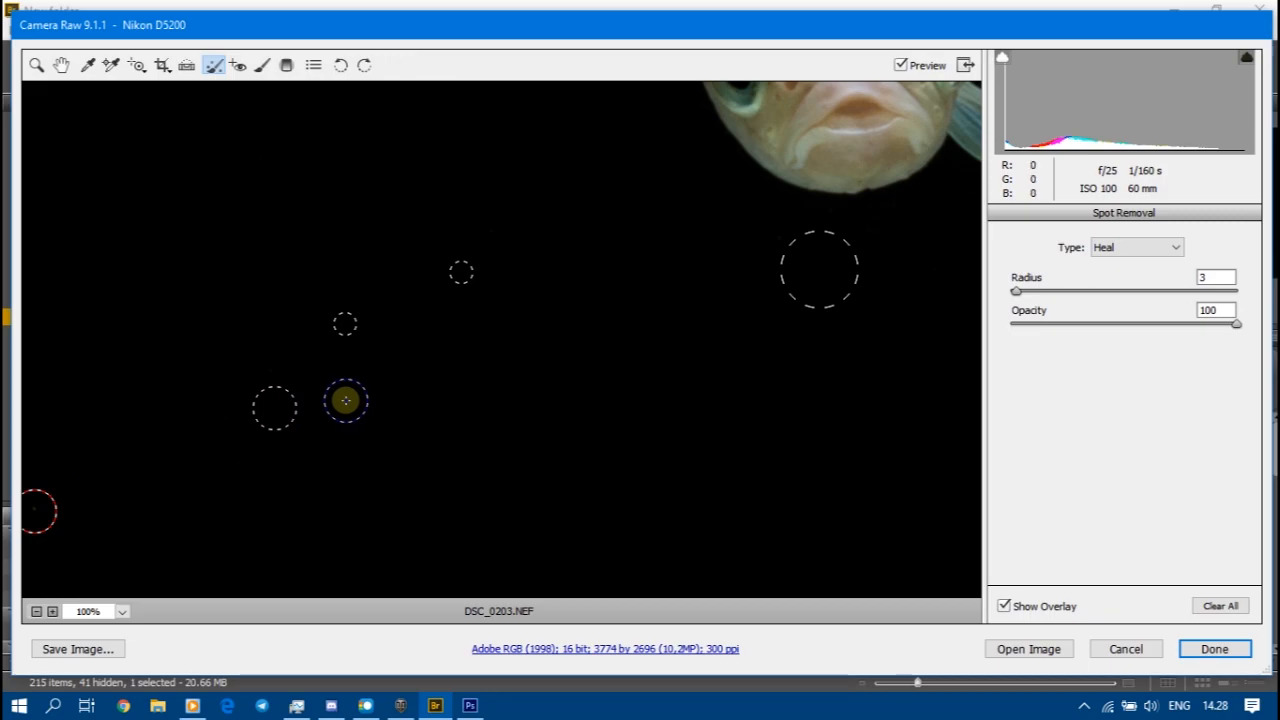
Step: Fit the whole photo in view to check the cleaned background around the fish
scroll(591, 331, up, 8)
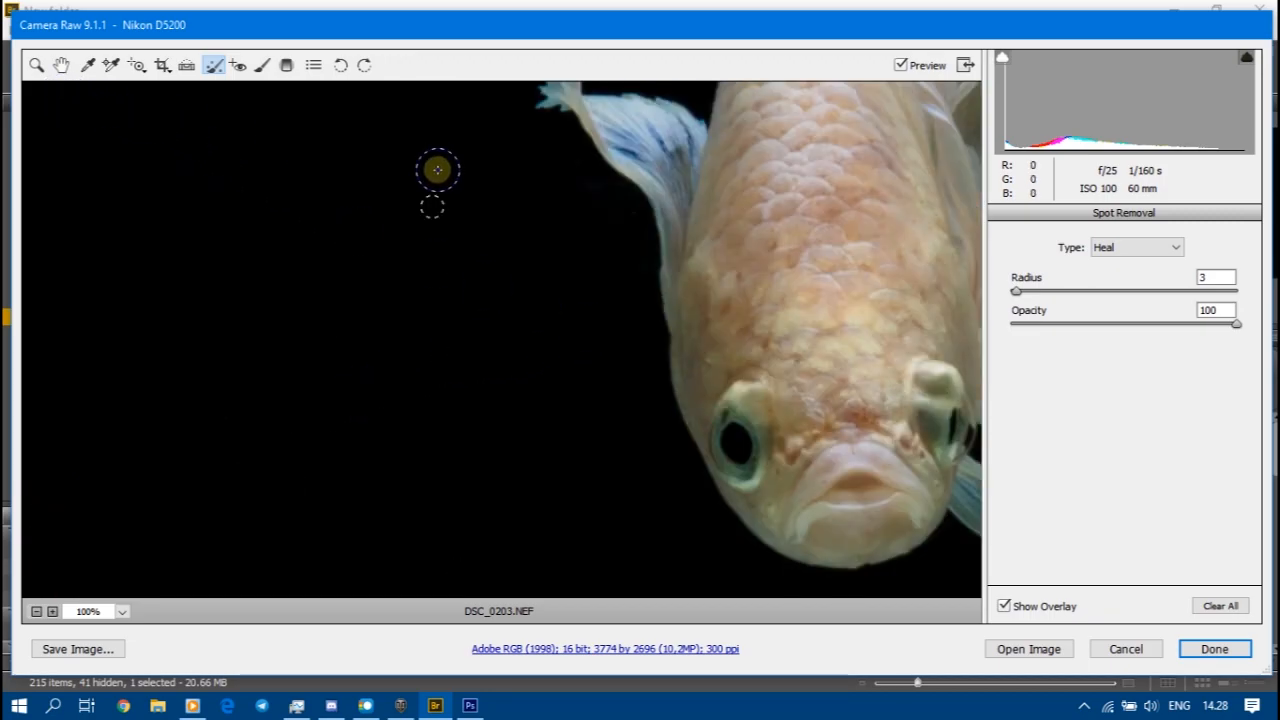
scroll(370, 154, up, 1)
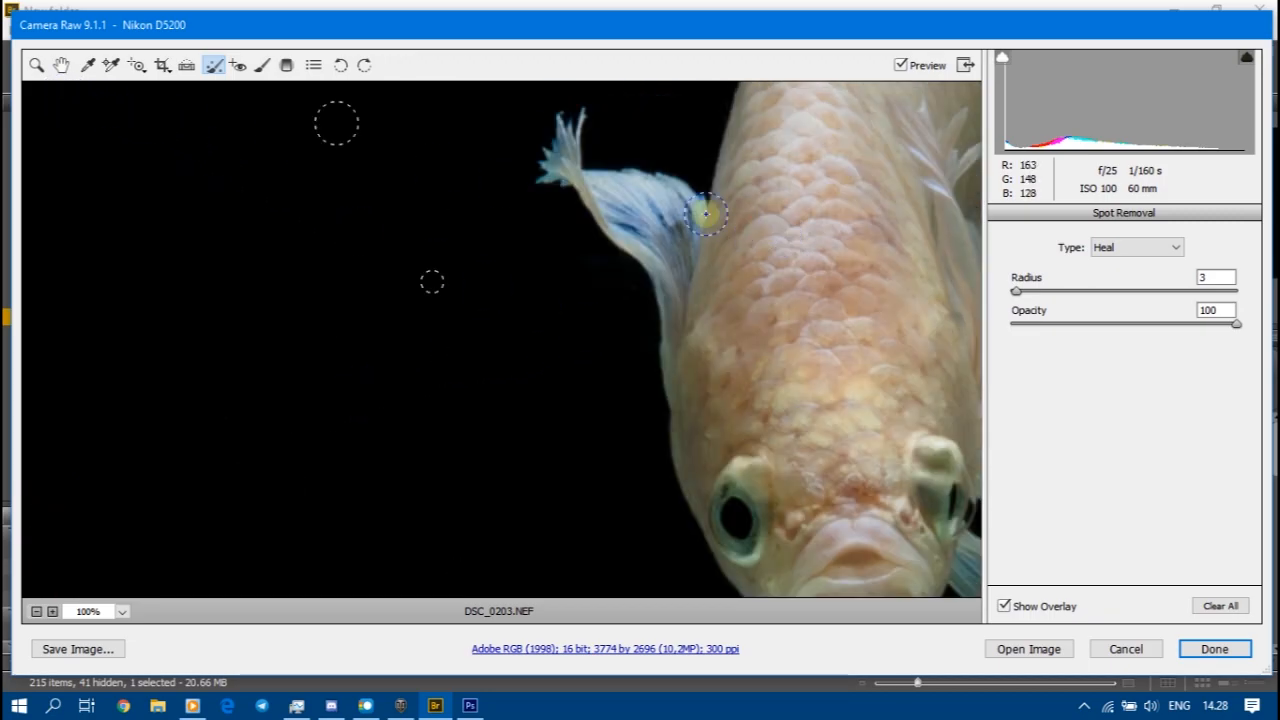
click(62, 66)
right_click(380, 200)
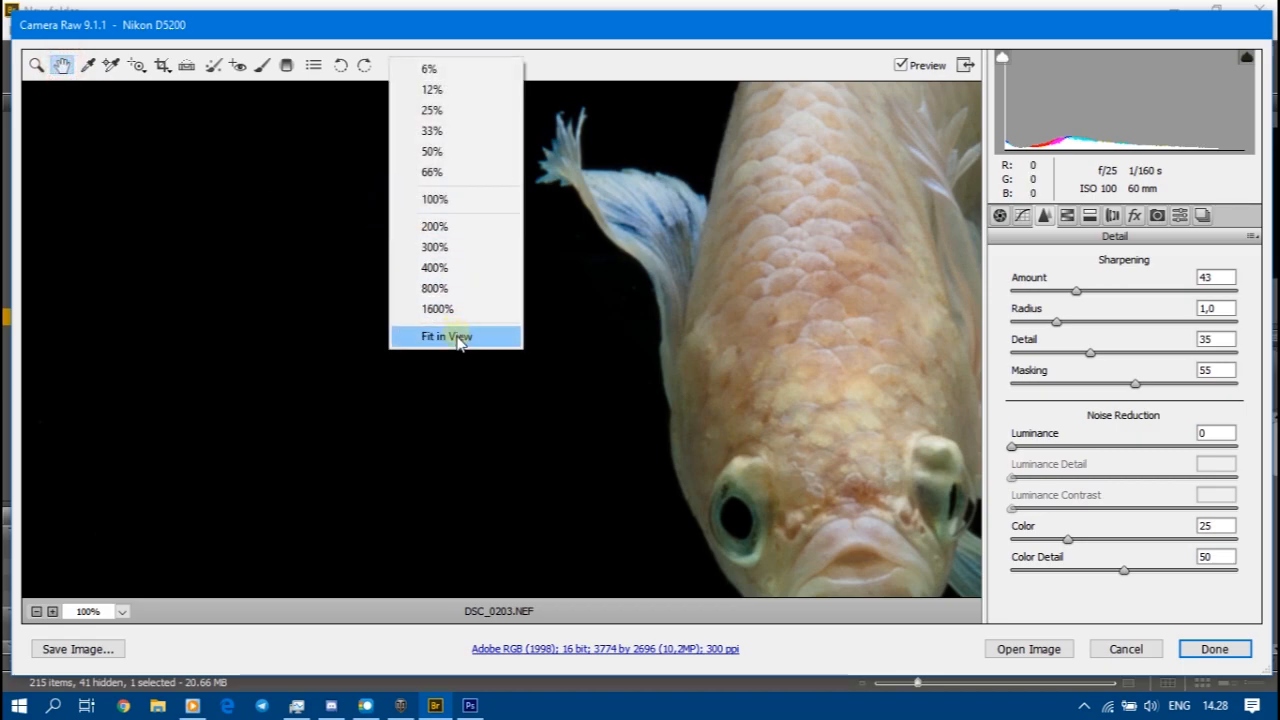
click(37, 65)
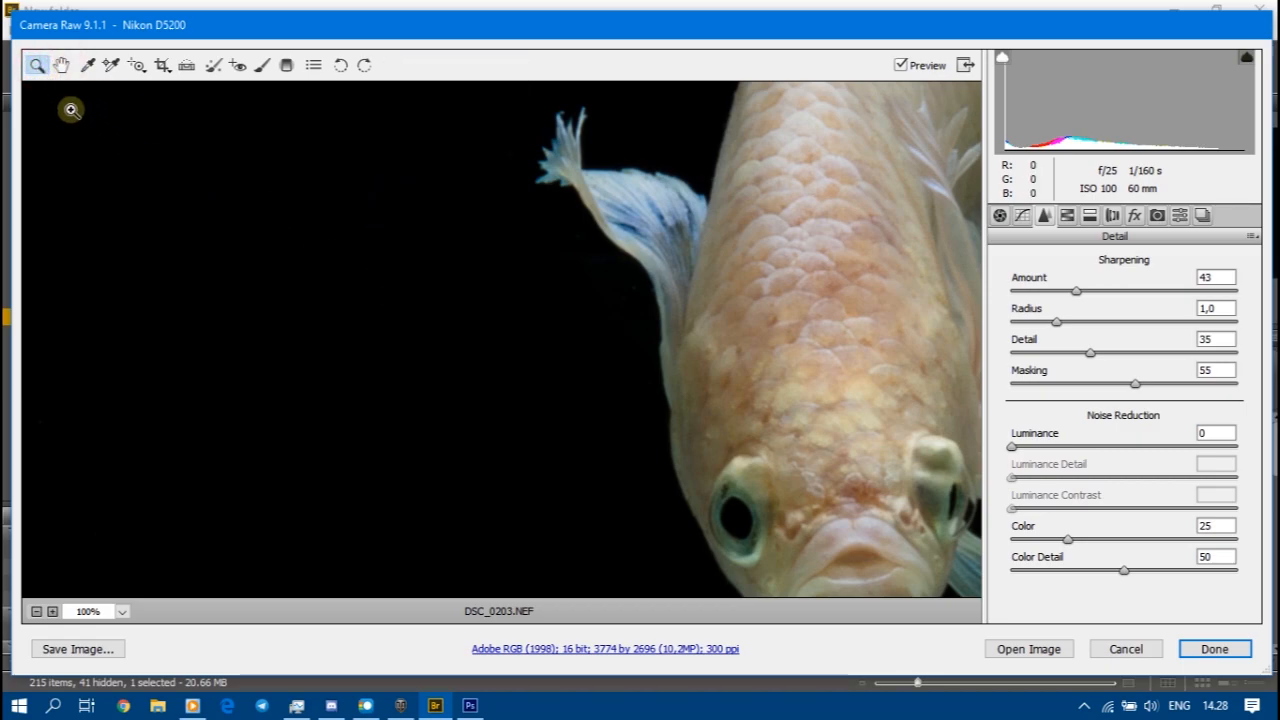
right_click(518, 114)
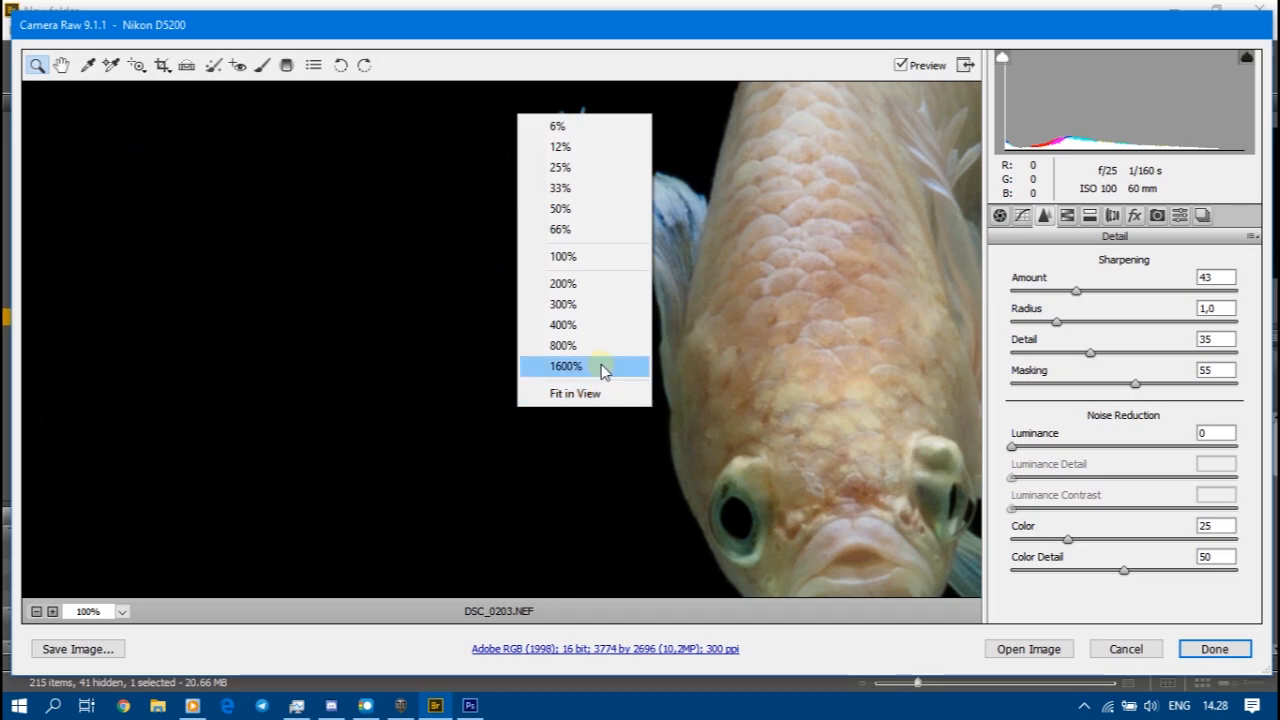
click(575, 394)
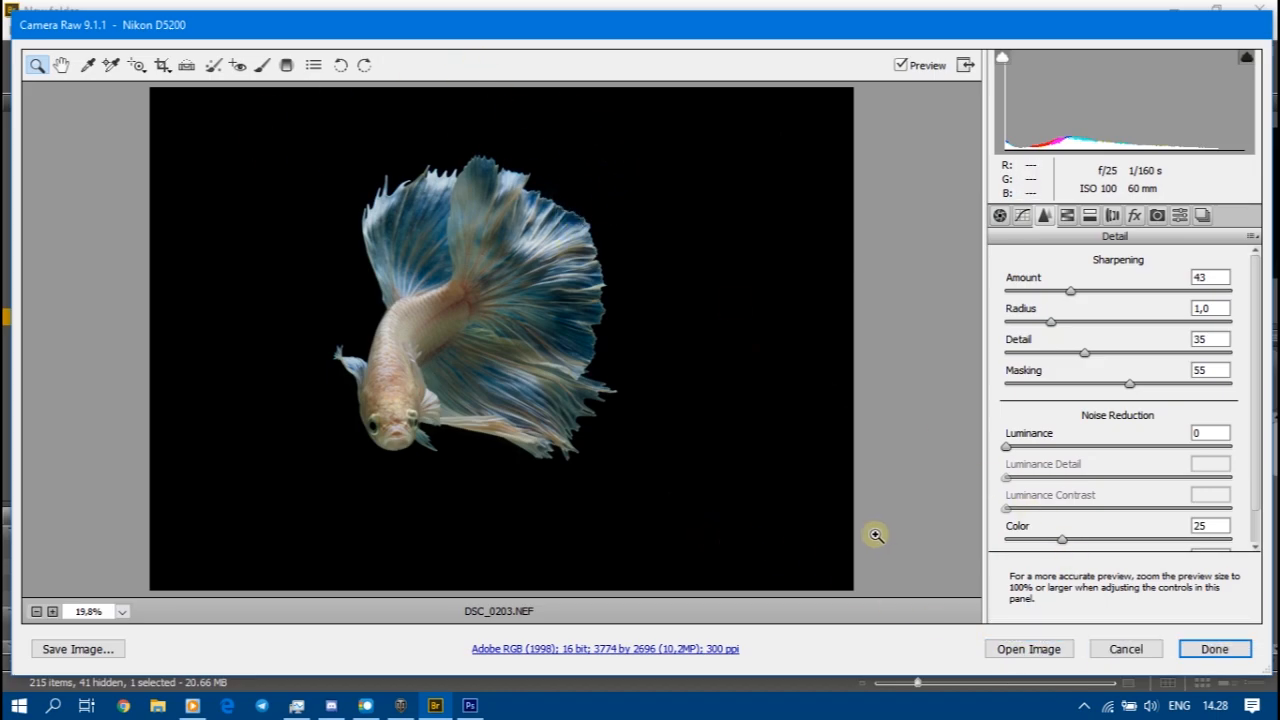
Step: Open the edited photo in Photoshop and inspect the fish and its background at 25% zoom
click(1026, 650)
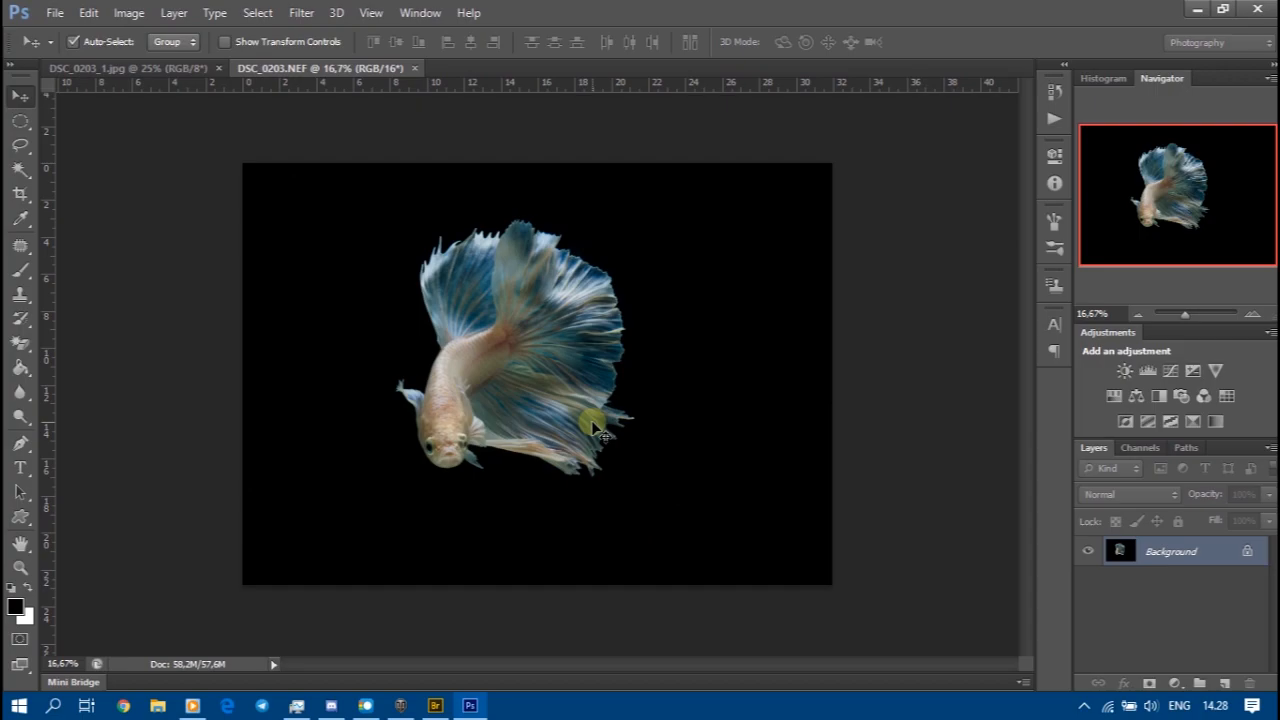
key(ctrl+plus)
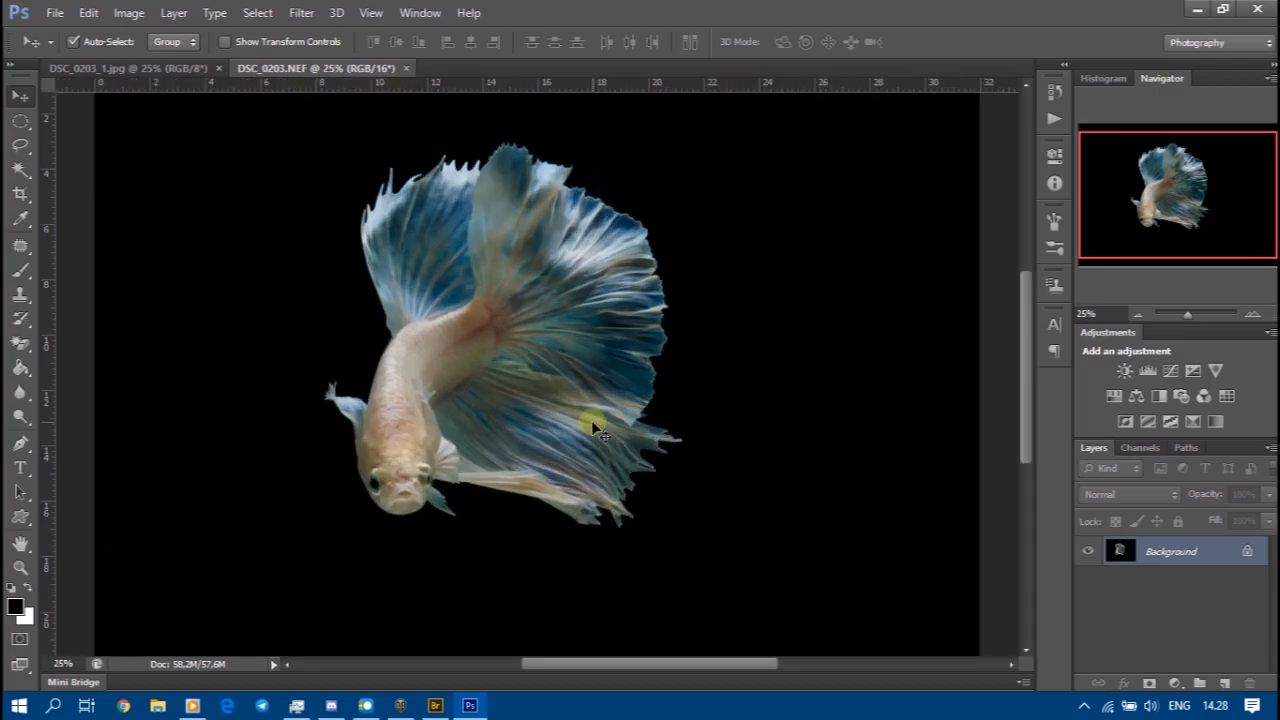
scroll(395, 322, down, 2)
scroll(400, 328, up, 2)
scroll(822, 408, up, 1)
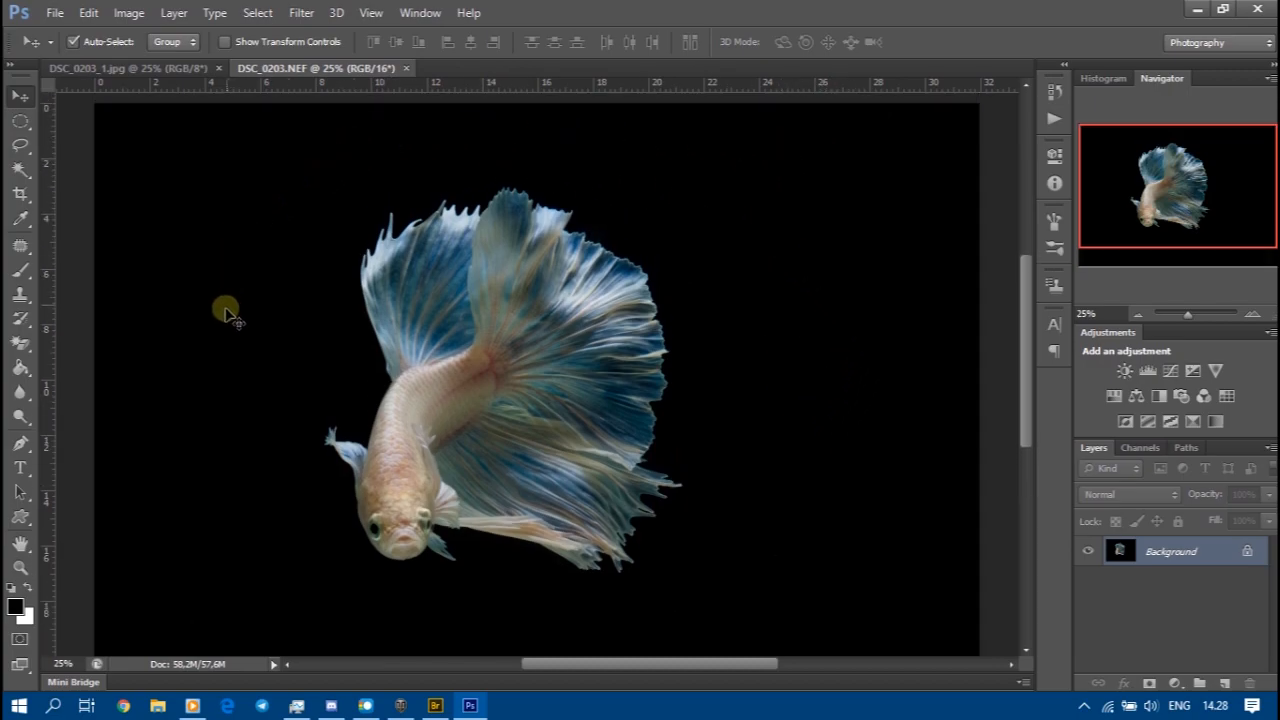
scroll(757, 208, down, 1)
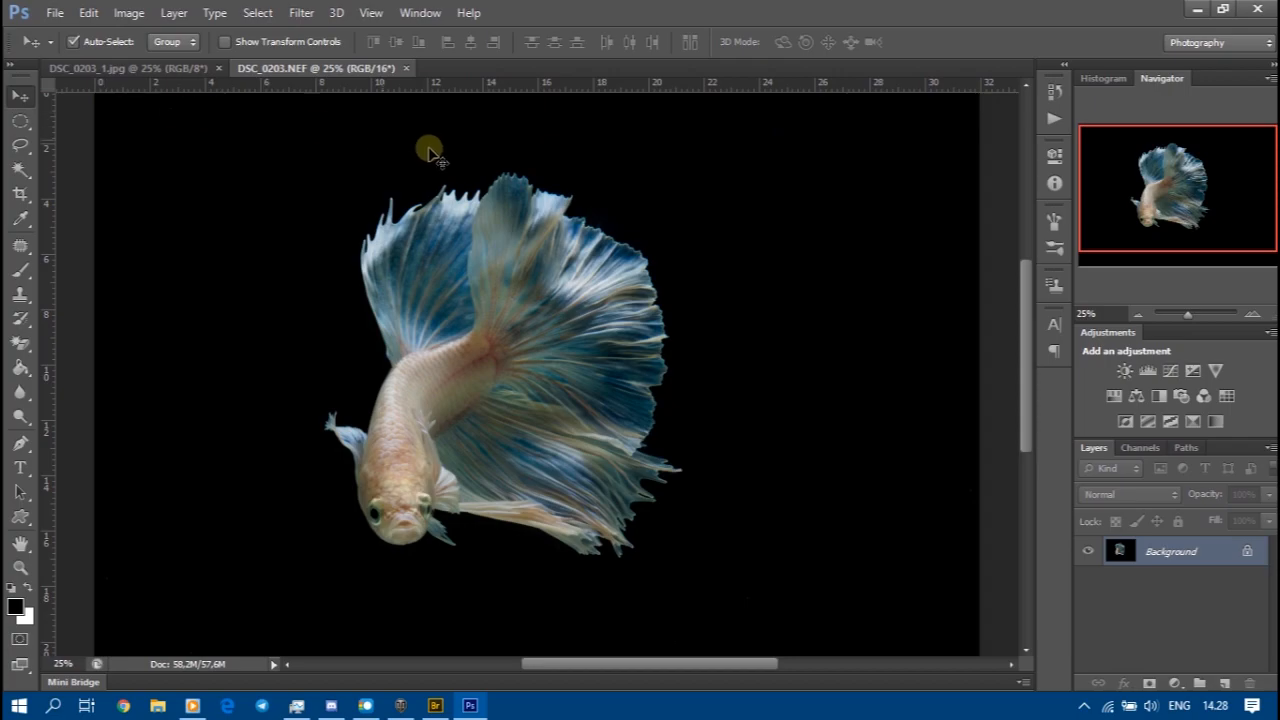
Step: Display only the Blue channel and examine the black background around the whole fish for leftover specks and haze
click(1138, 448)
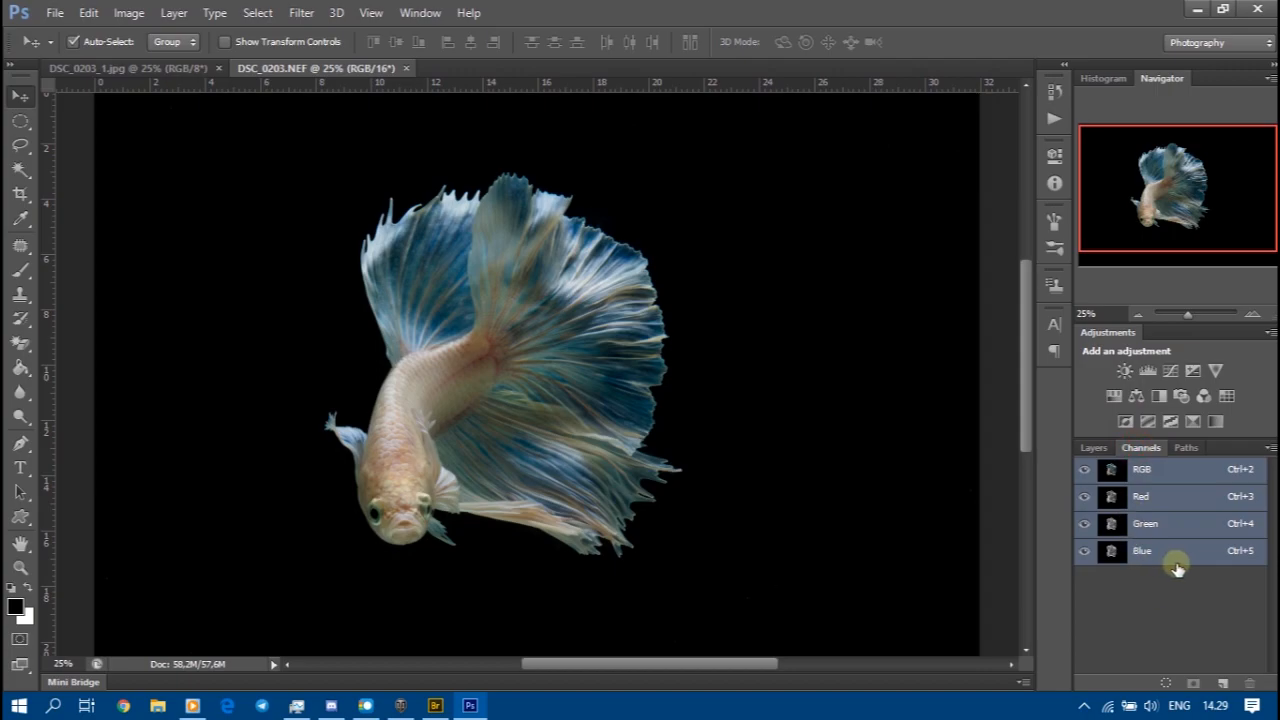
click(1084, 523)
click(1084, 496)
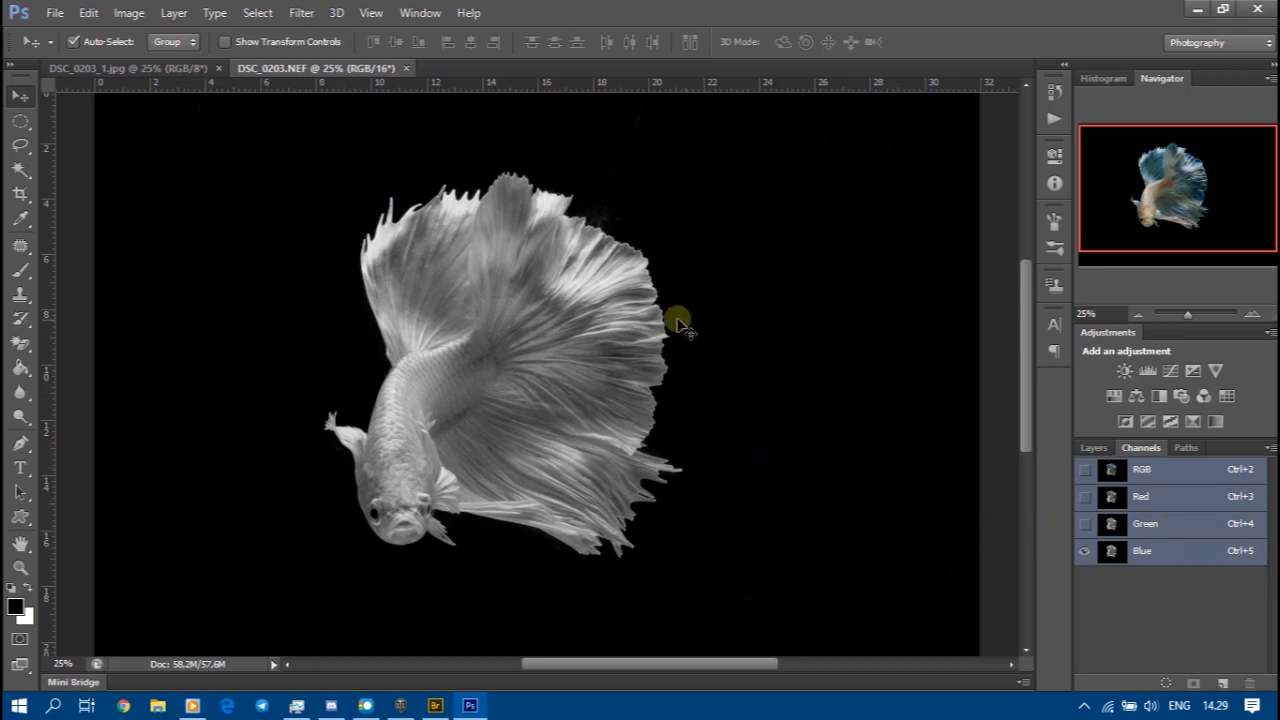
scroll(682, 340, up, 1)
scroll(677, 334, up, 3)
scroll(677, 334, down, 10)
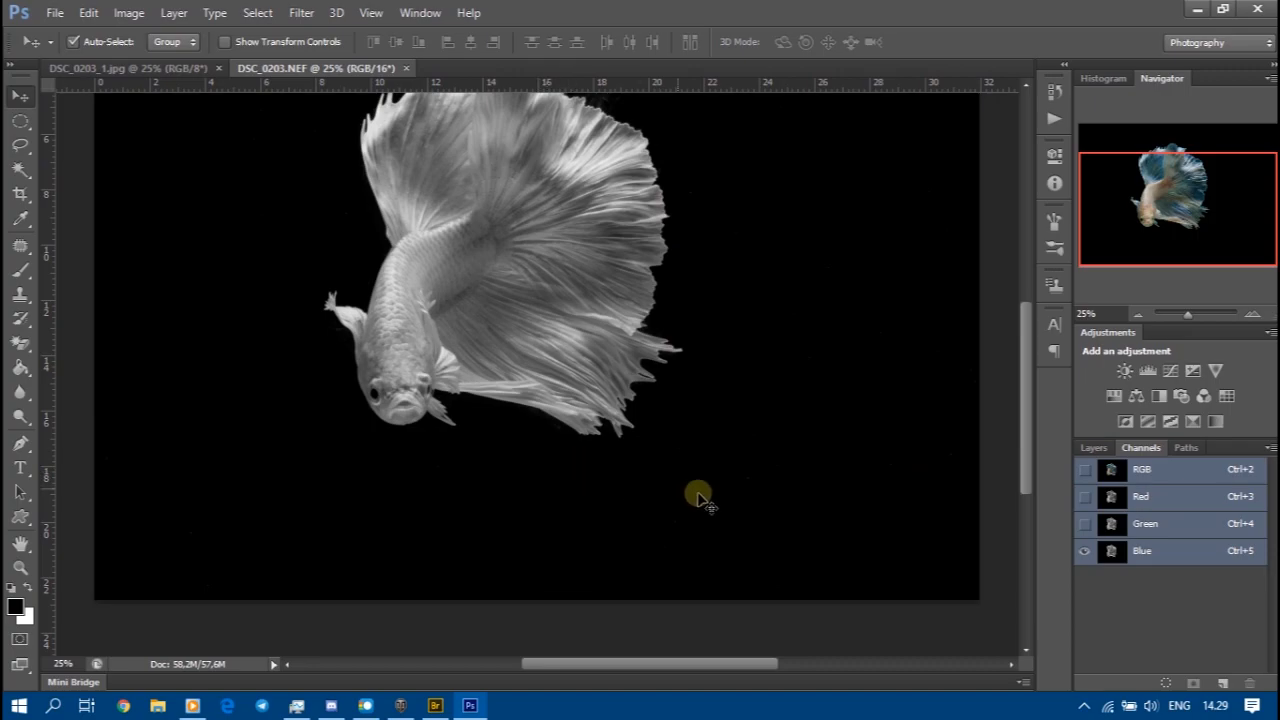
scroll(780, 513, up, 2)
scroll(780, 513, up, 6)
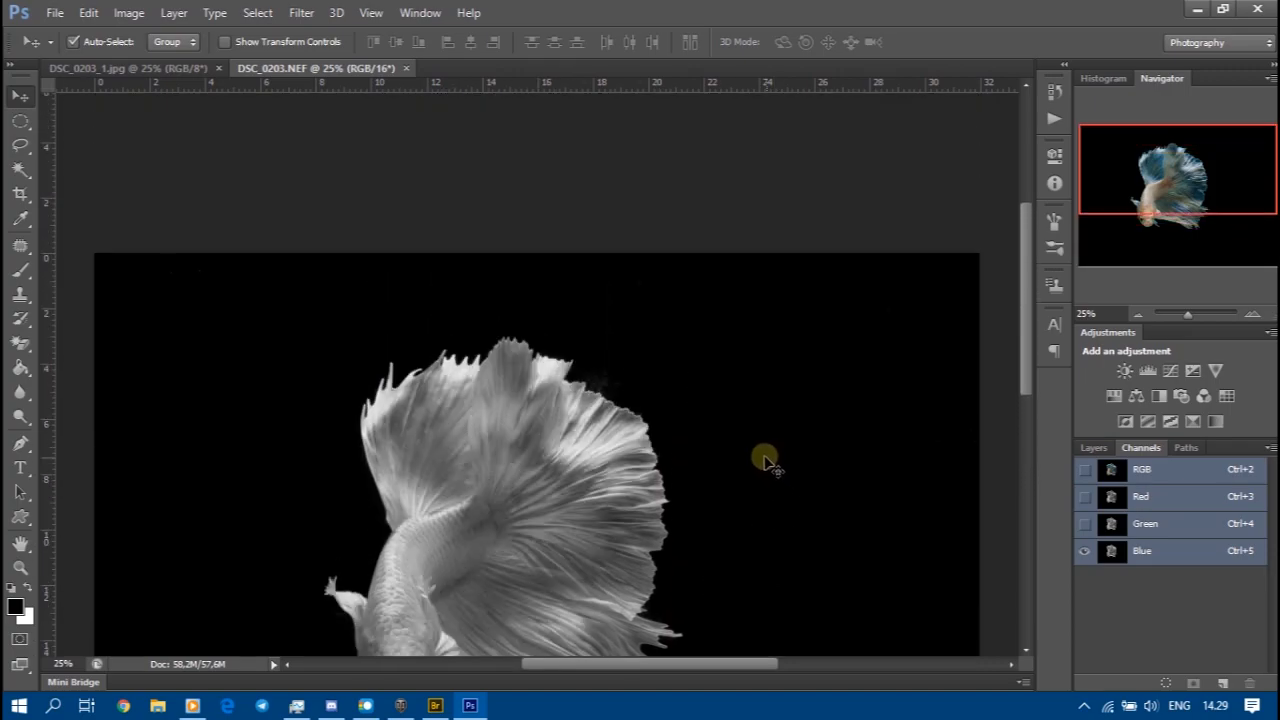
scroll(766, 457, down, 2)
scroll(741, 462, down, 2)
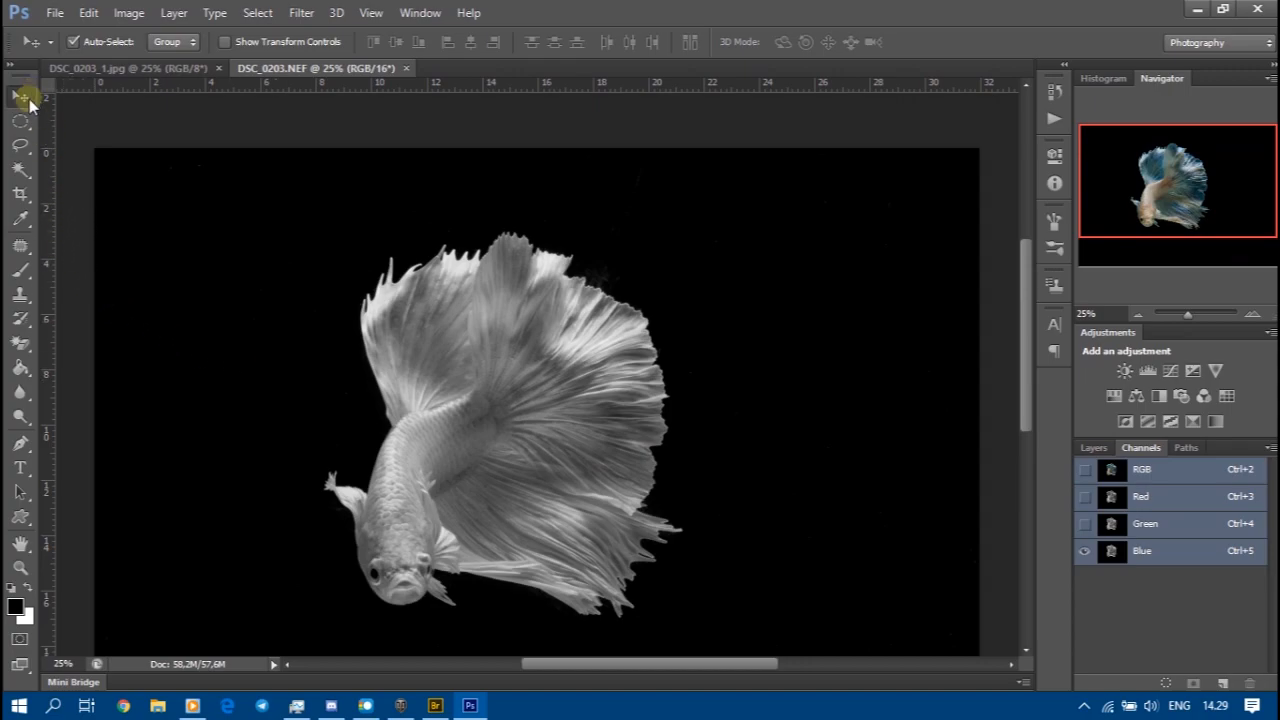
Step: Paint black over the faint streaks in the background beyond the tail fin's upper-right edge with a 40 px brush
click(21, 270)
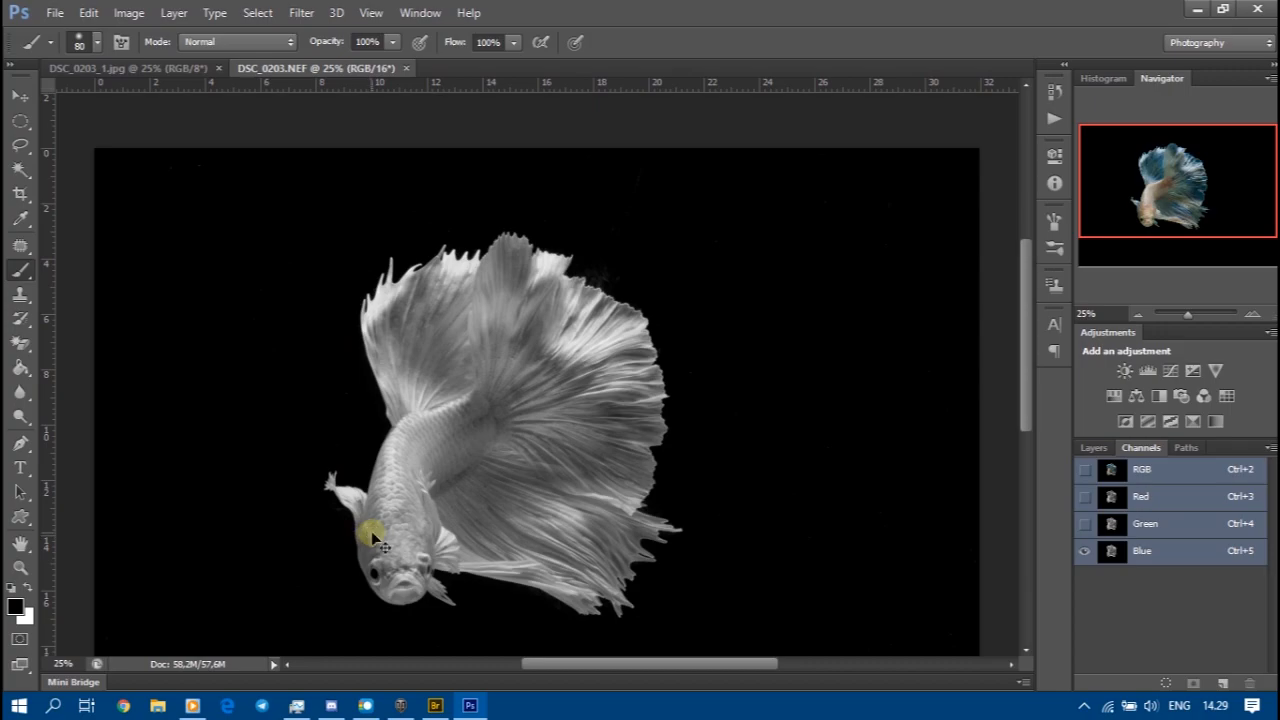
scroll(371, 531, up, 3)
scroll(471, 434, up, 3)
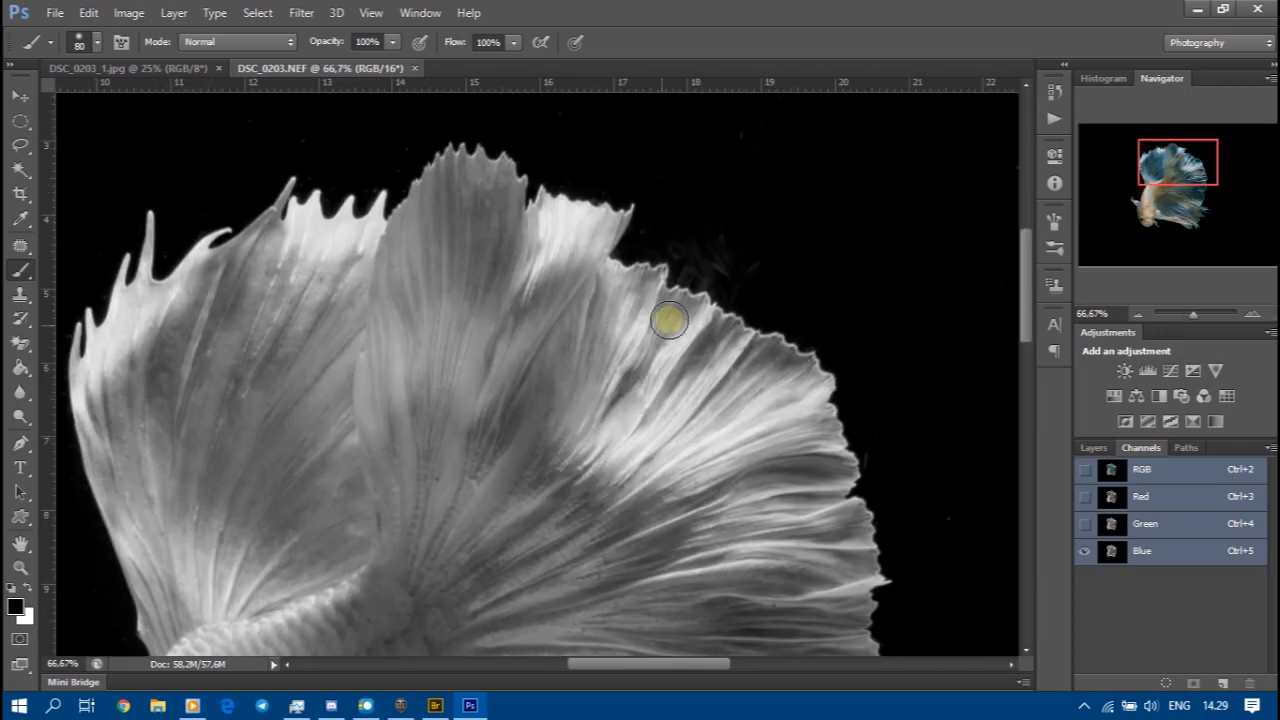
scroll(713, 272, up, 3)
scroll(840, 300, up, 2)
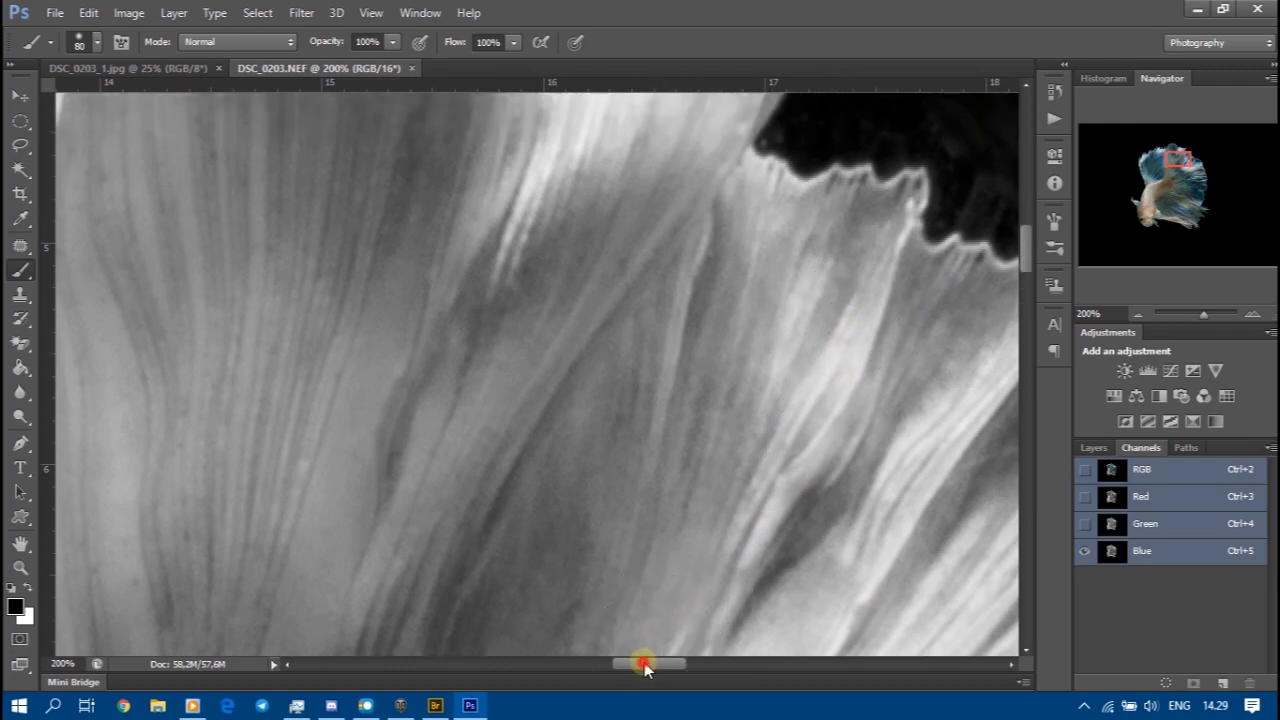
drag(645, 668, 680, 668)
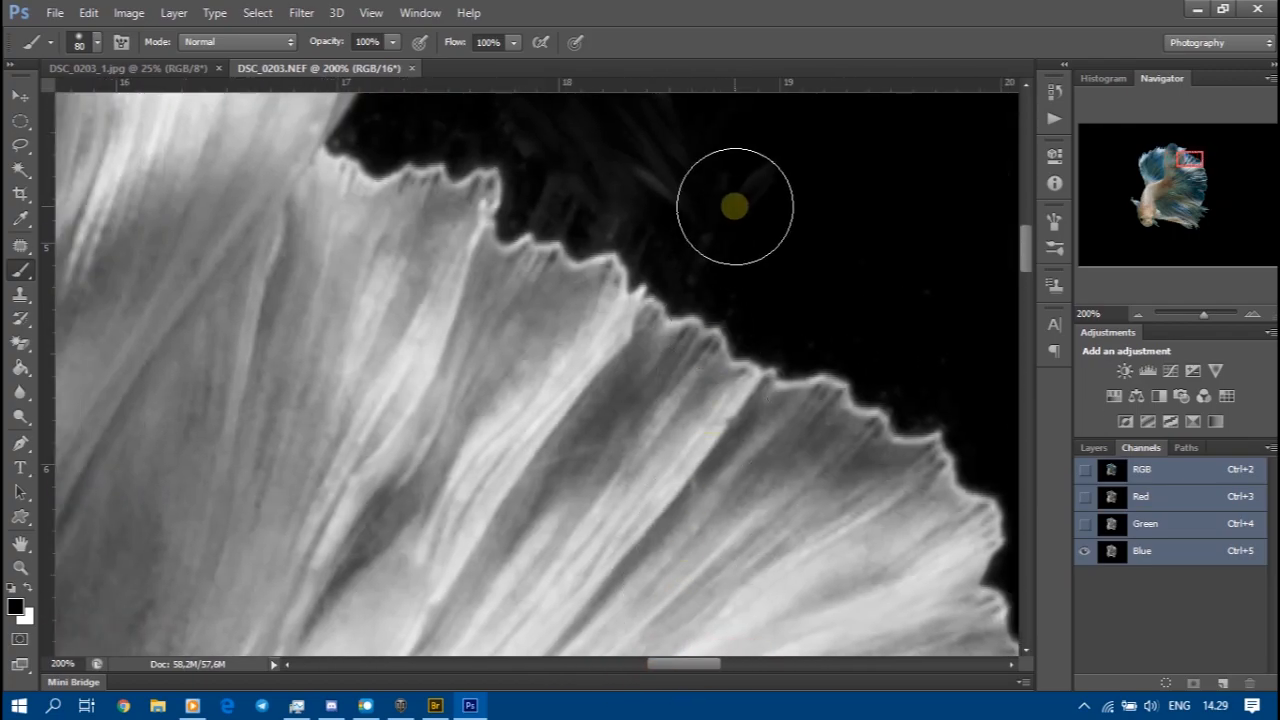
key(bracketright)
key(bracketright)
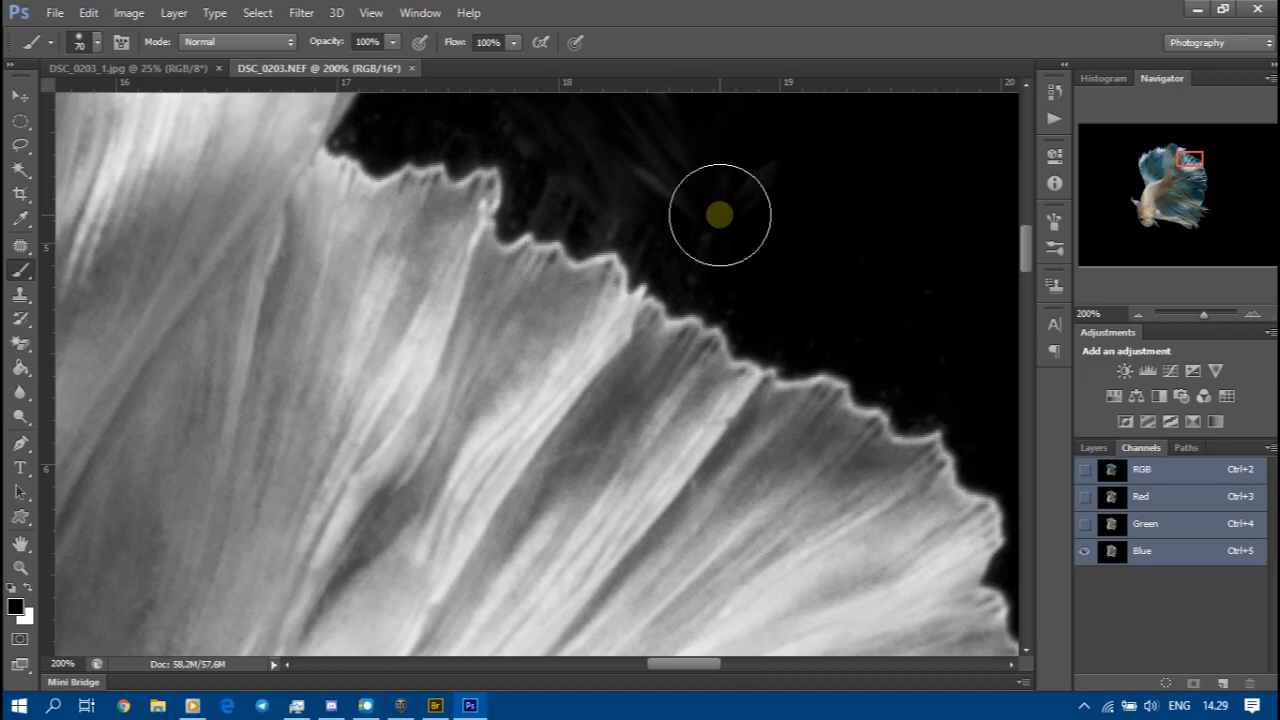
key(bracketleft)
key(bracketleft)
key(bracketleft)
key(bracketleft)
key(bracketleft)
key(bracketleft)
click(779, 172)
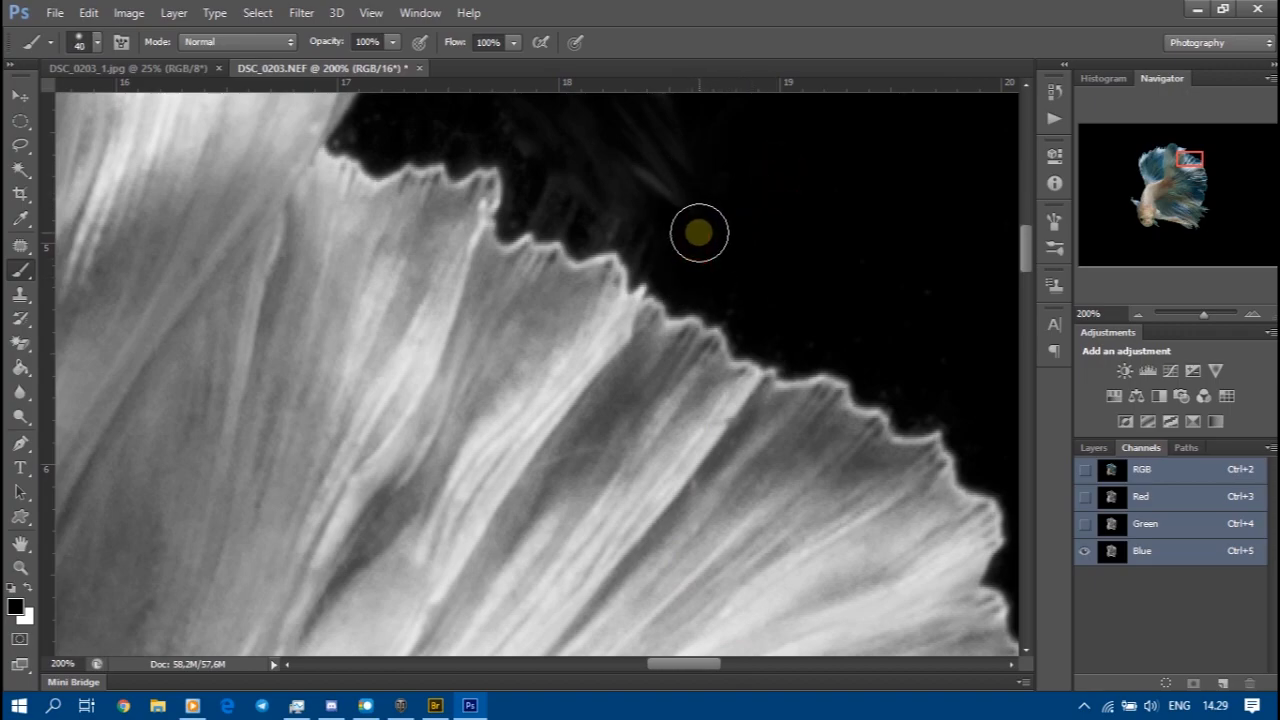
scroll(703, 243, up, 3)
mouse_move(640, 377)
mouse_down()
mouse_move(678, 275)
mouse_move(666, 242)
mouse_move(600, 360)
mouse_up()
click(596, 355)
Step: Reduce the brush to 15 px and paint out the residue beside the small step in the tail fin's upper-right edge
key(bracketleft)
key(bracketleft)
key(bracketleft)
key(bracketleft)
key(bracketleft)
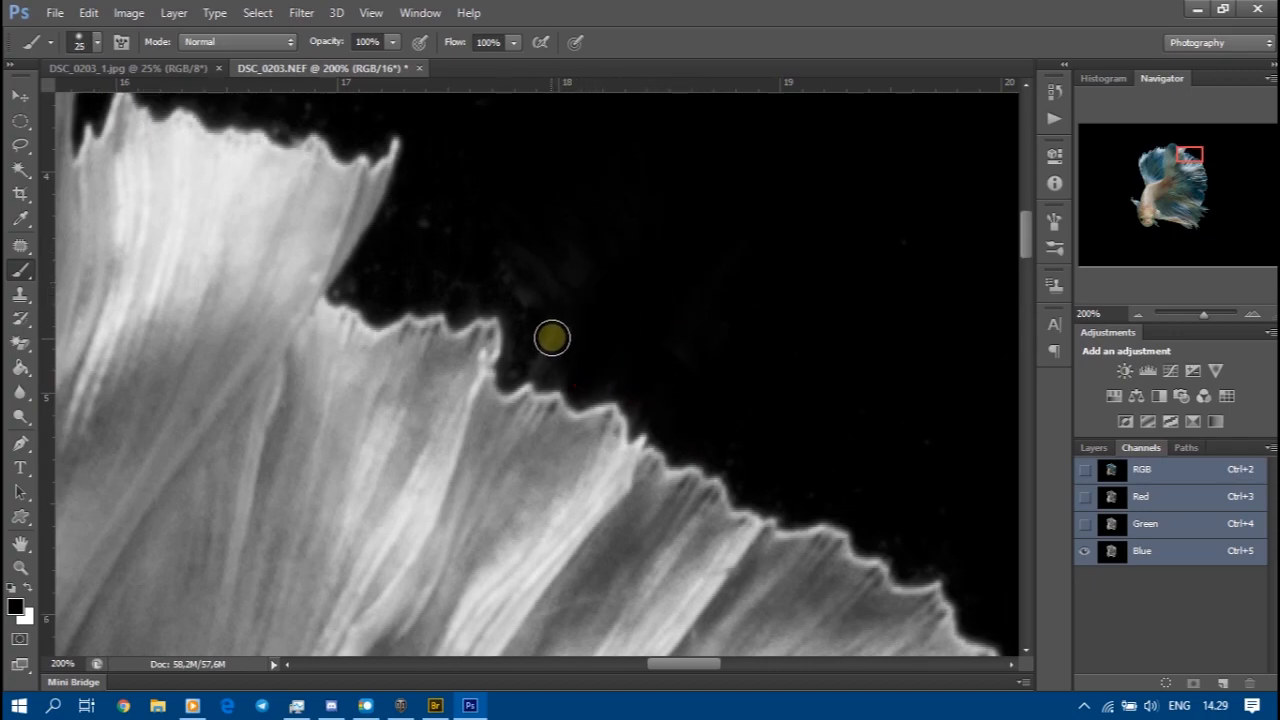
drag(550, 376, 577, 328)
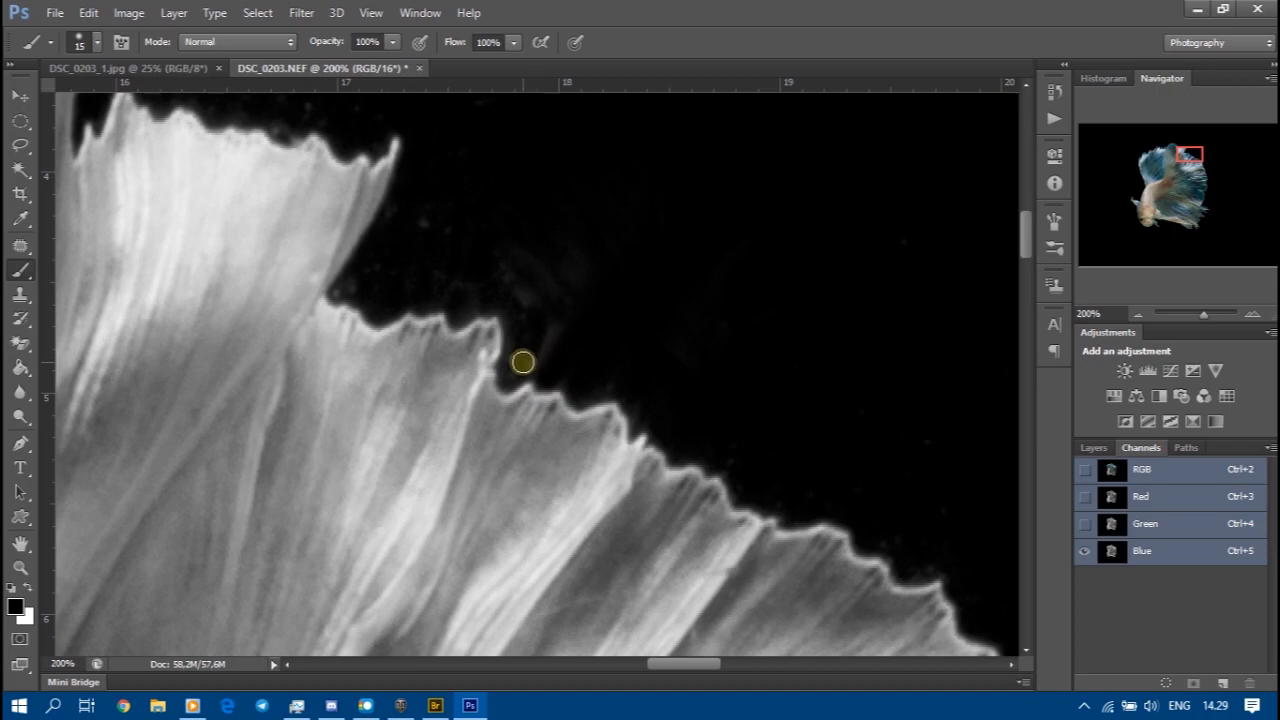
drag(511, 372, 551, 333)
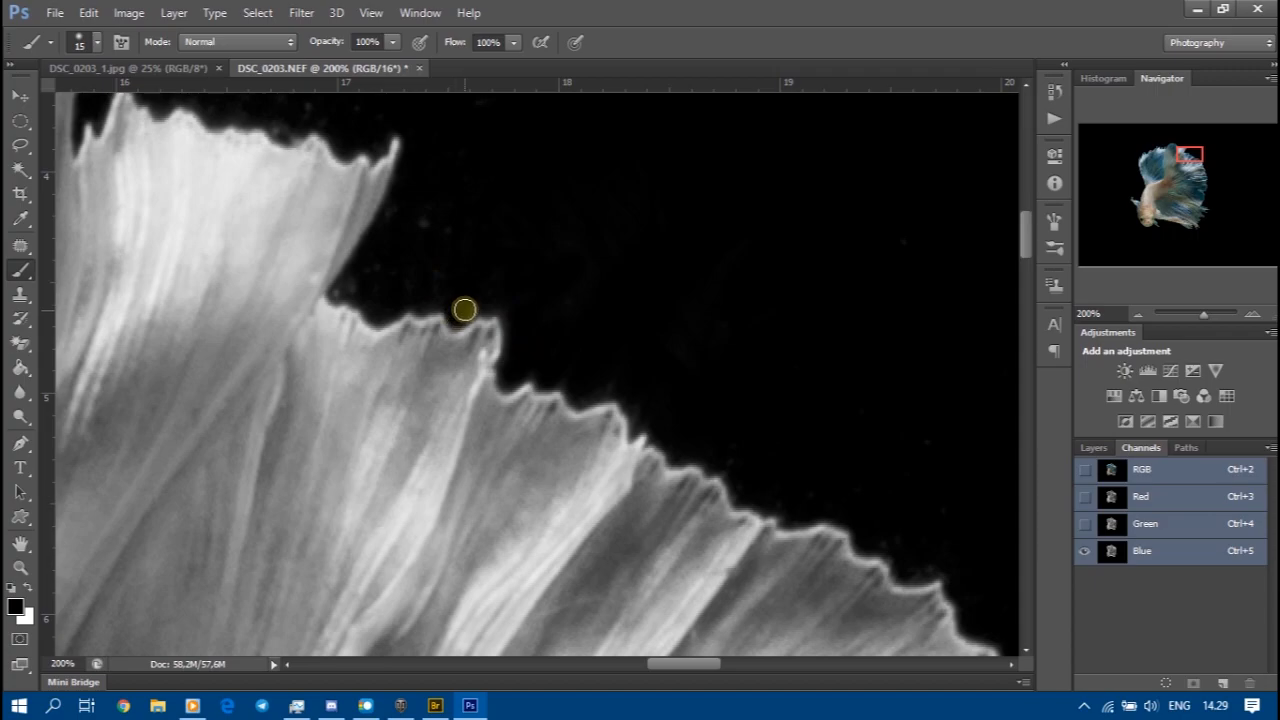
Step: Paint black along the jagged fin edge, from the deep notch down the upper-right contour, with the 15 px brush
drag(484, 301, 501, 304)
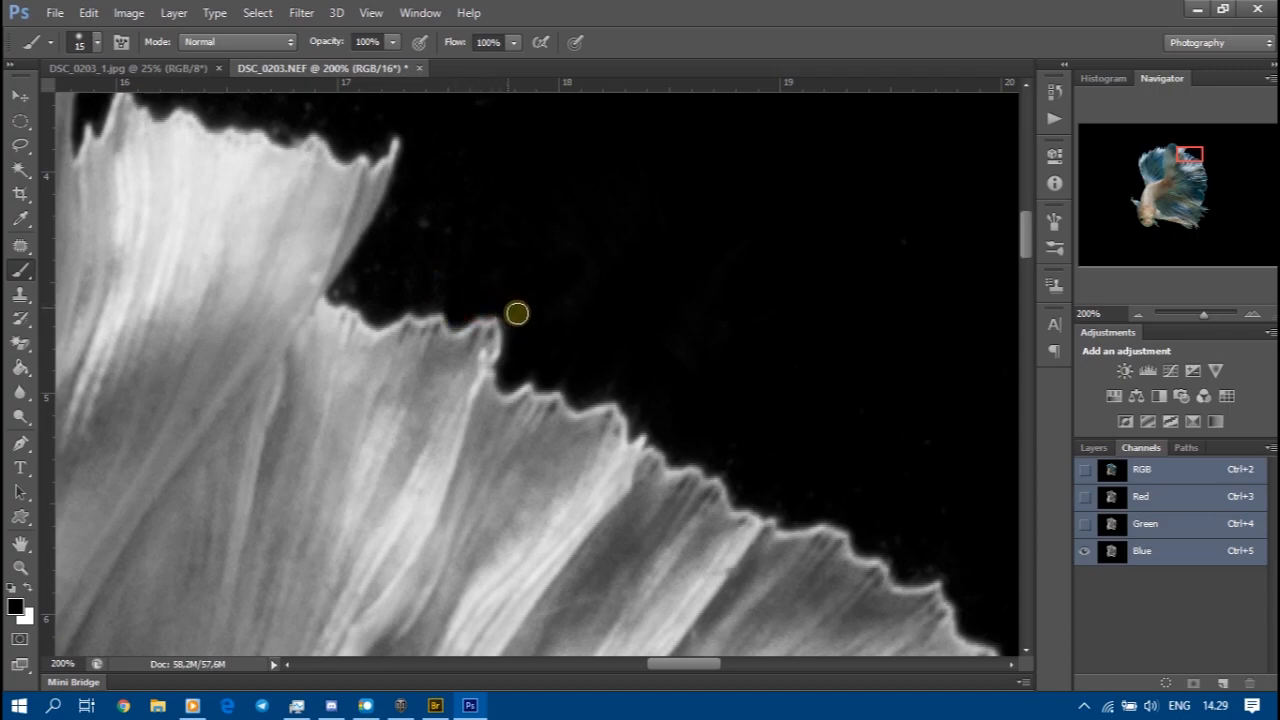
drag(446, 234, 404, 218)
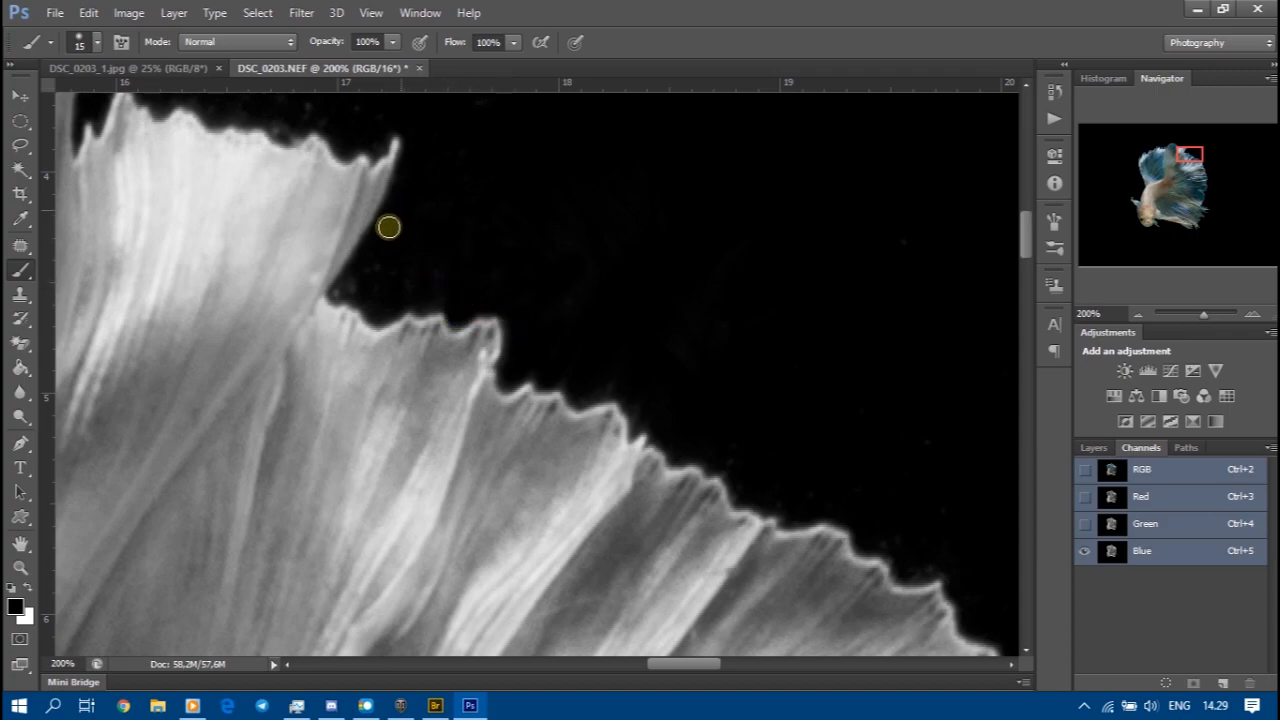
drag(346, 290, 372, 277)
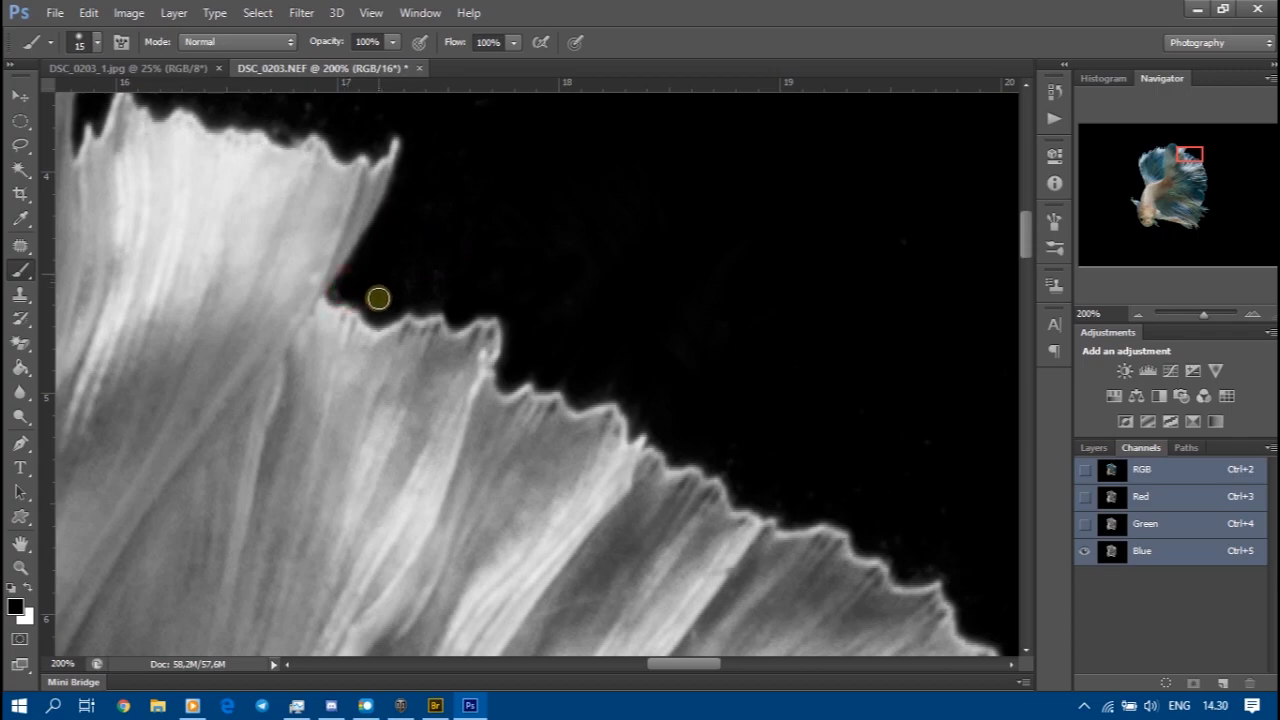
drag(431, 302, 420, 289)
mouse_move(589, 386)
mouse_down()
mouse_move(637, 388)
mouse_move(644, 419)
mouse_move(748, 466)
mouse_up()
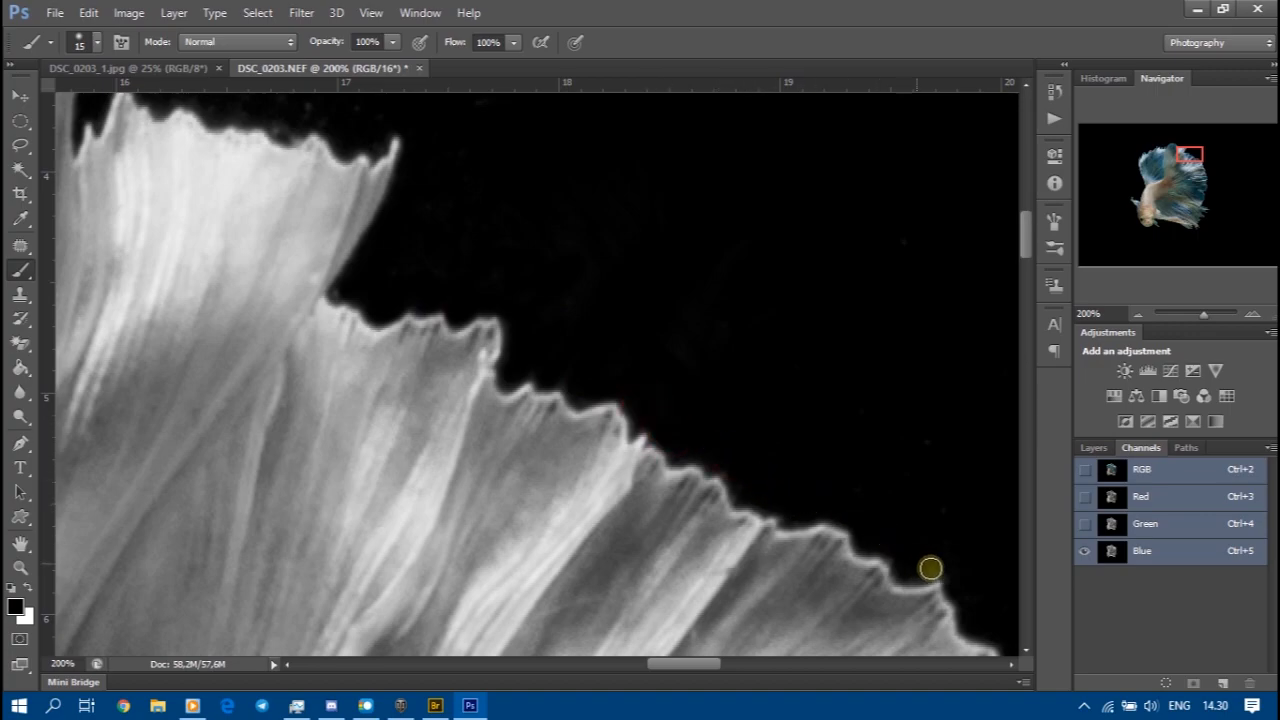
drag(942, 481, 824, 344)
Step: Enlarge the brush to 900 px and paint black over the open background to the right of and below the fish
scroll(853, 295, down, 4)
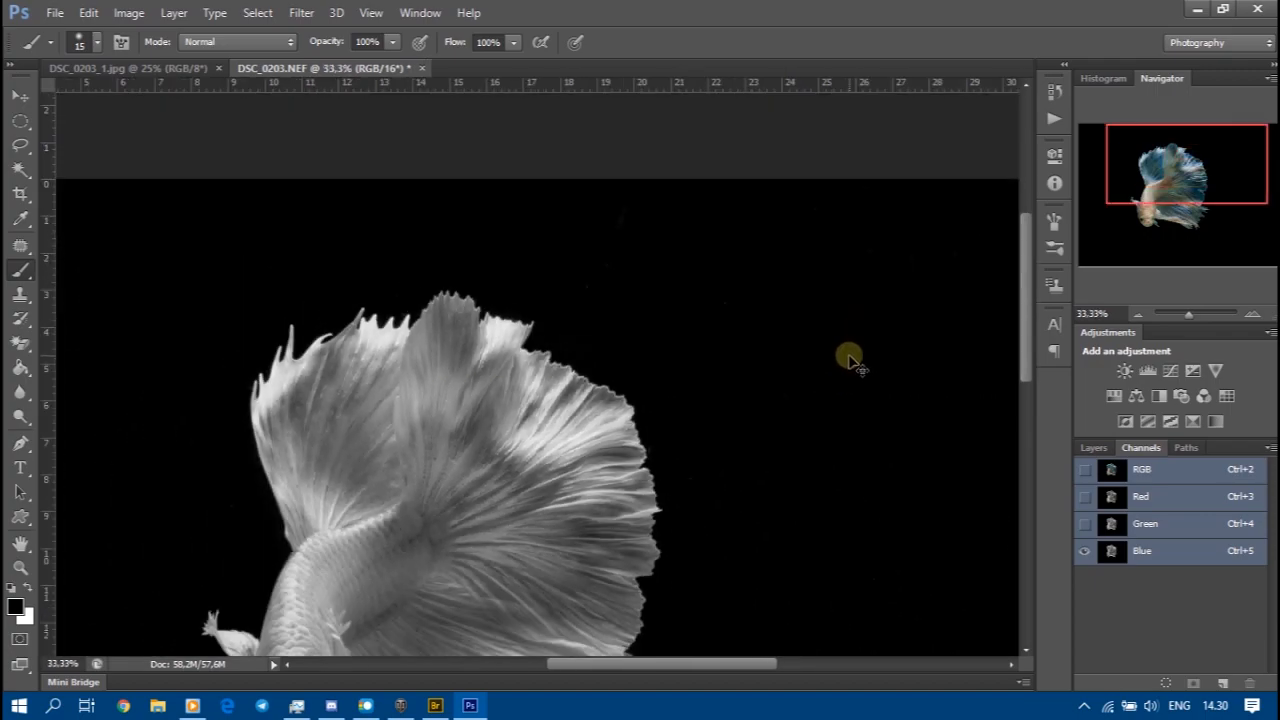
scroll(850, 360, down, 2)
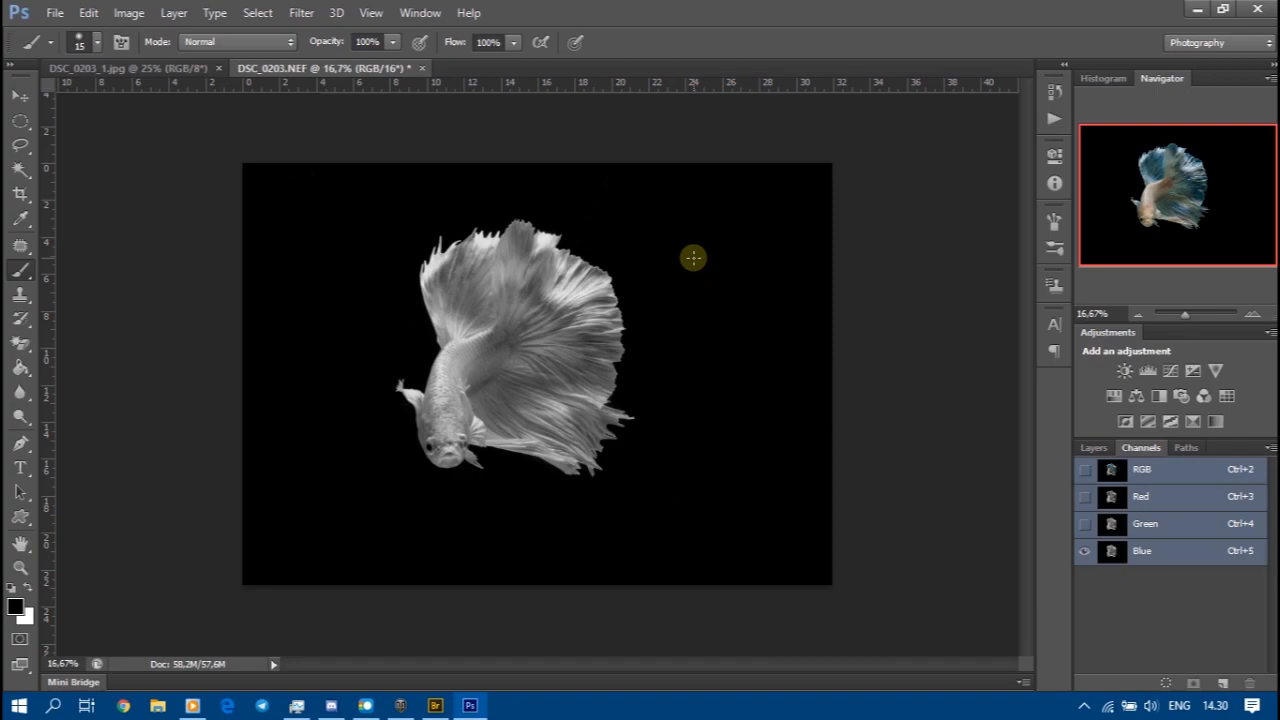
key(bracketright)
key(bracketright)
key(bracketright)
key(bracketright)
key(bracketright)
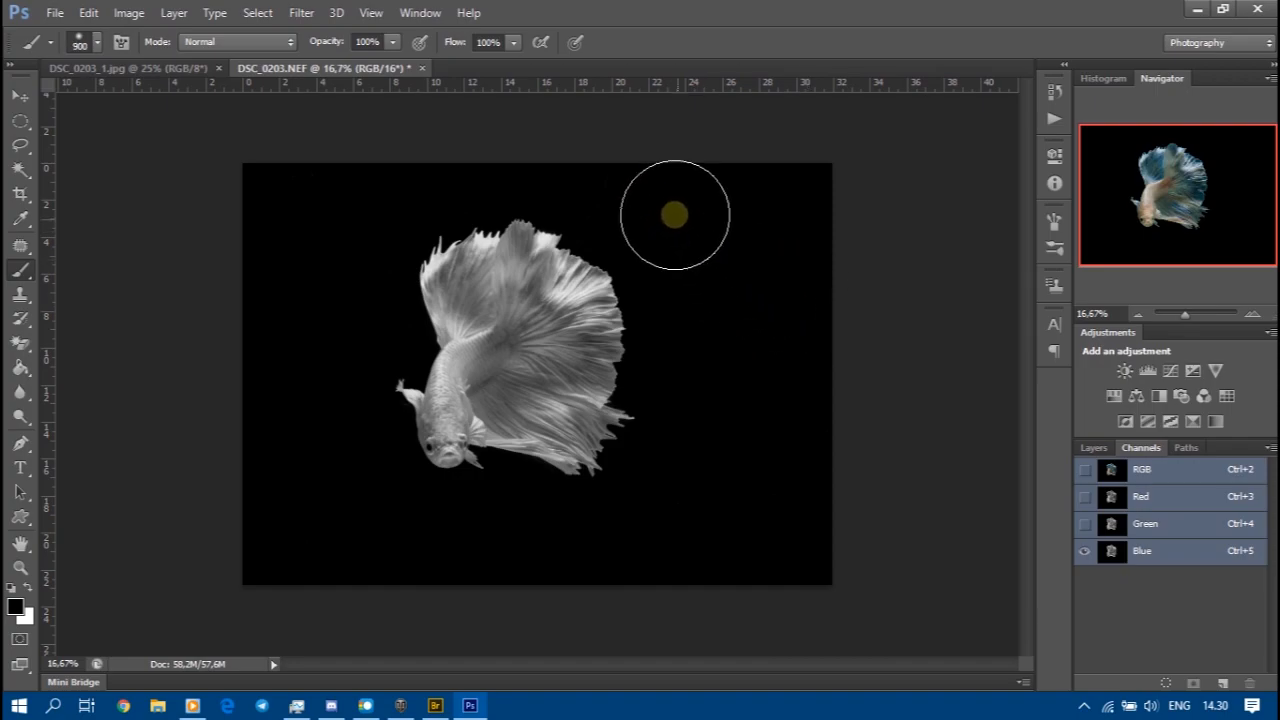
click(771, 346)
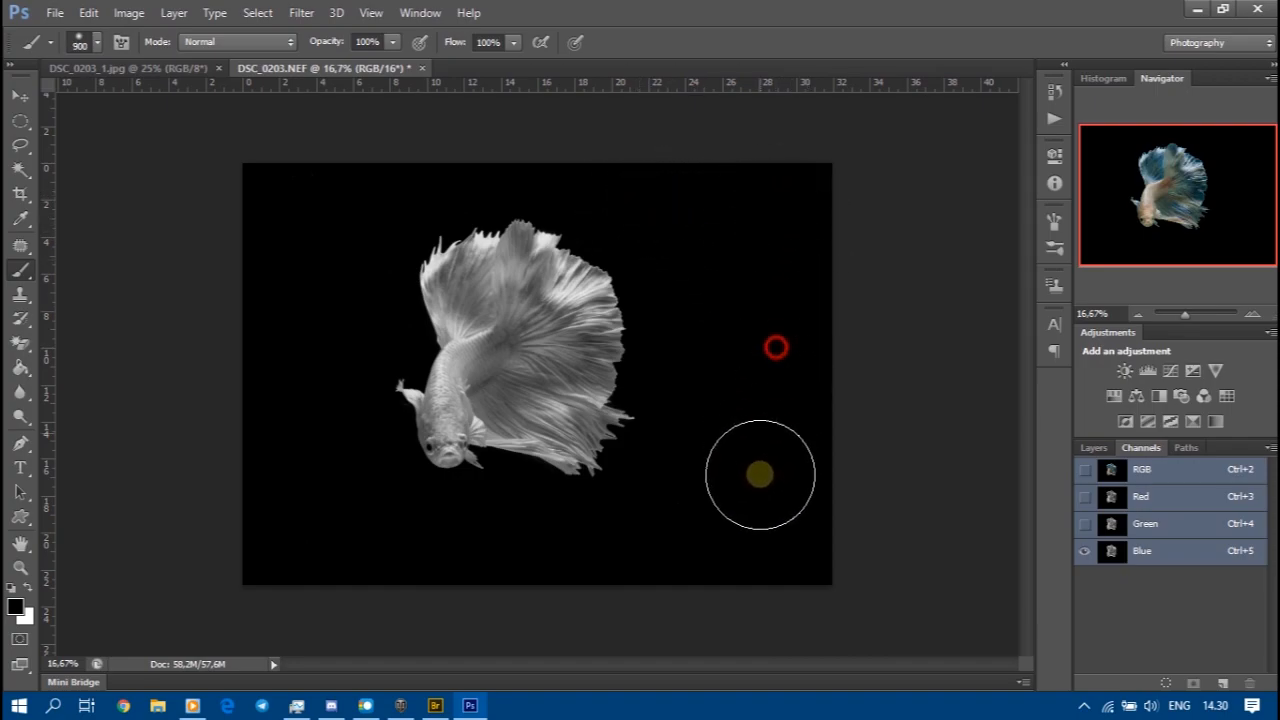
click(646, 571)
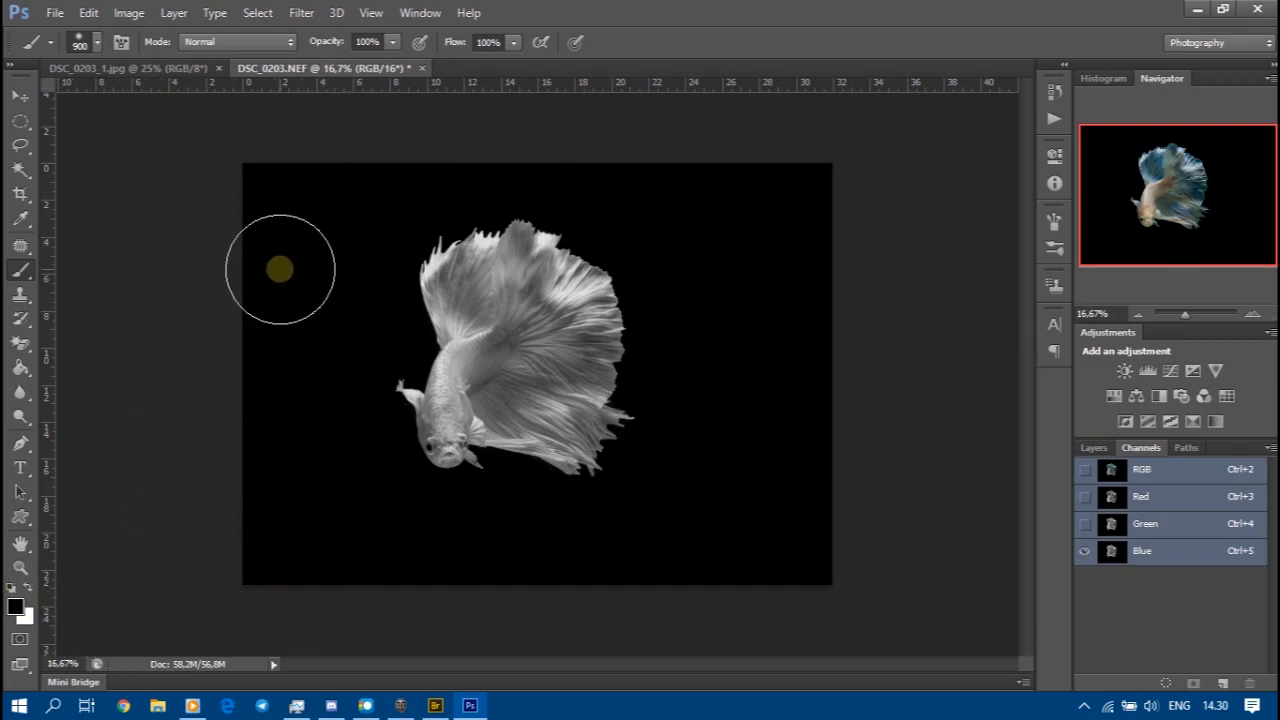
key(x)
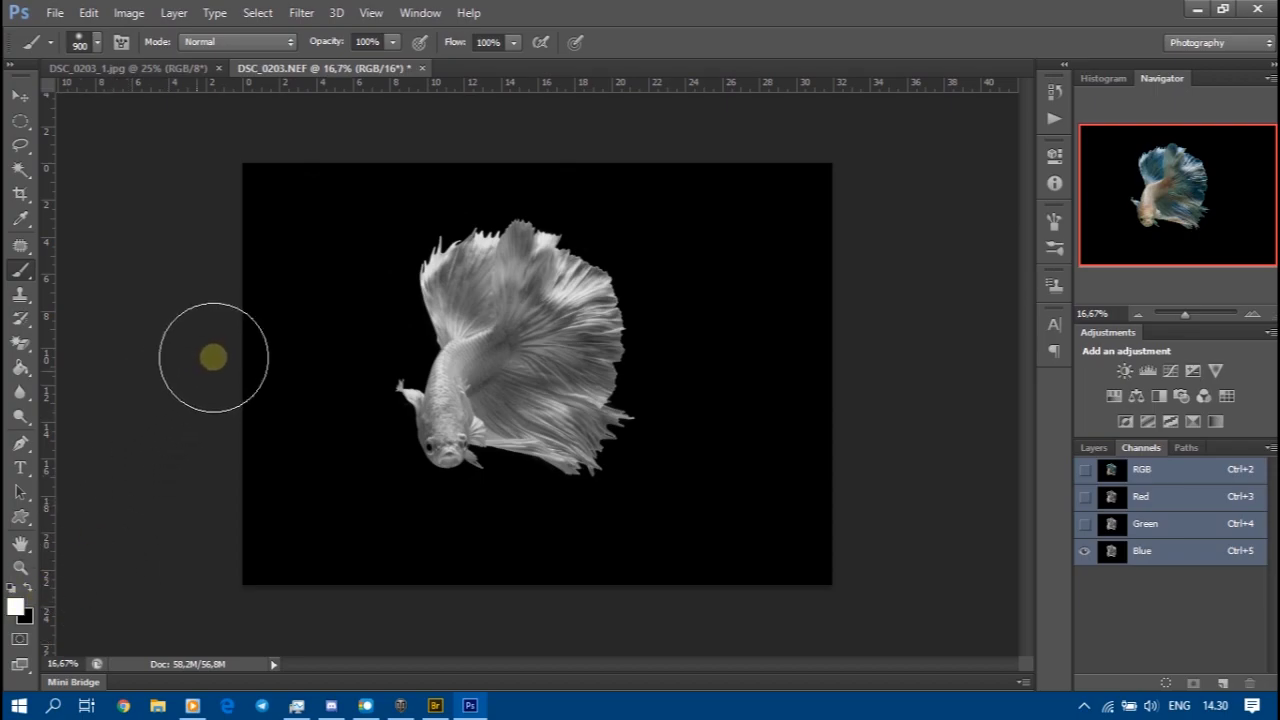
mouse_move(300, 163)
mouse_down()
mouse_move(223, 240)
mouse_move(298, 203)
mouse_up()
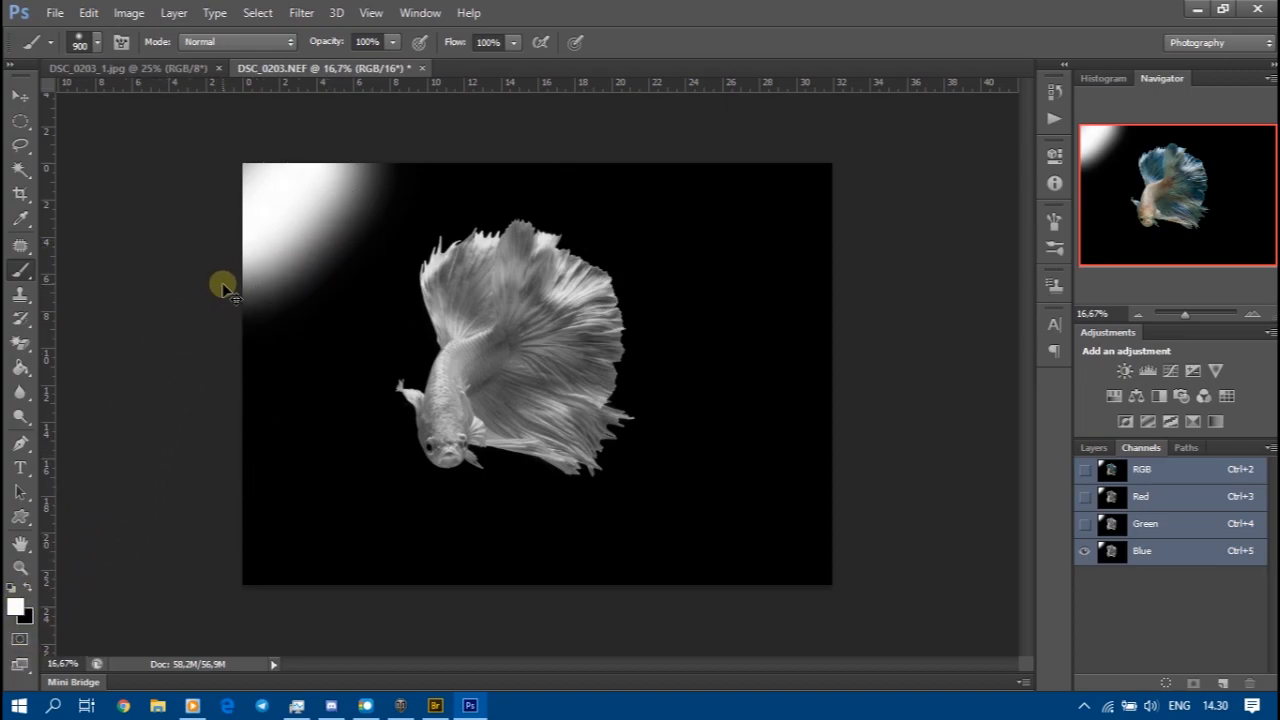
key(ctrl+z)
key(x)
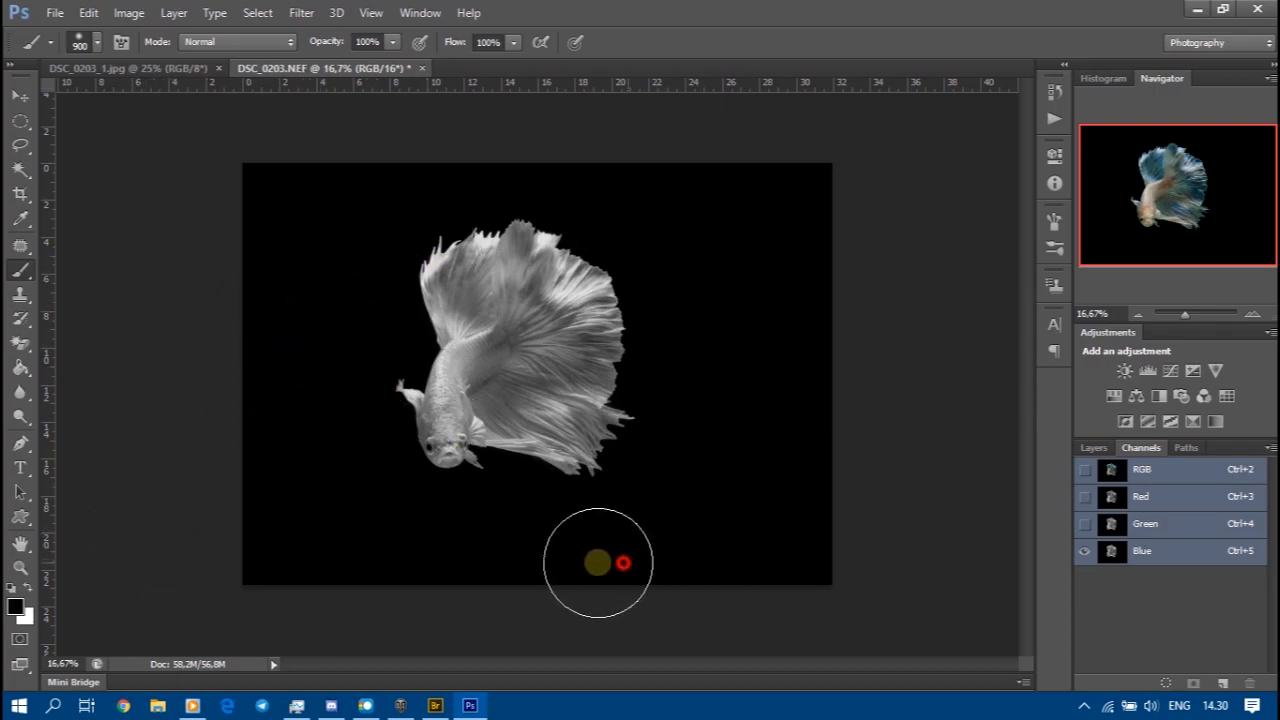
Step: Paint black over the background left of the fish with the 900 px brush and show the full RGB composite again
mouse_move(277, 346)
mouse_down()
mouse_move(268, 273)
mouse_move(284, 194)
mouse_up()
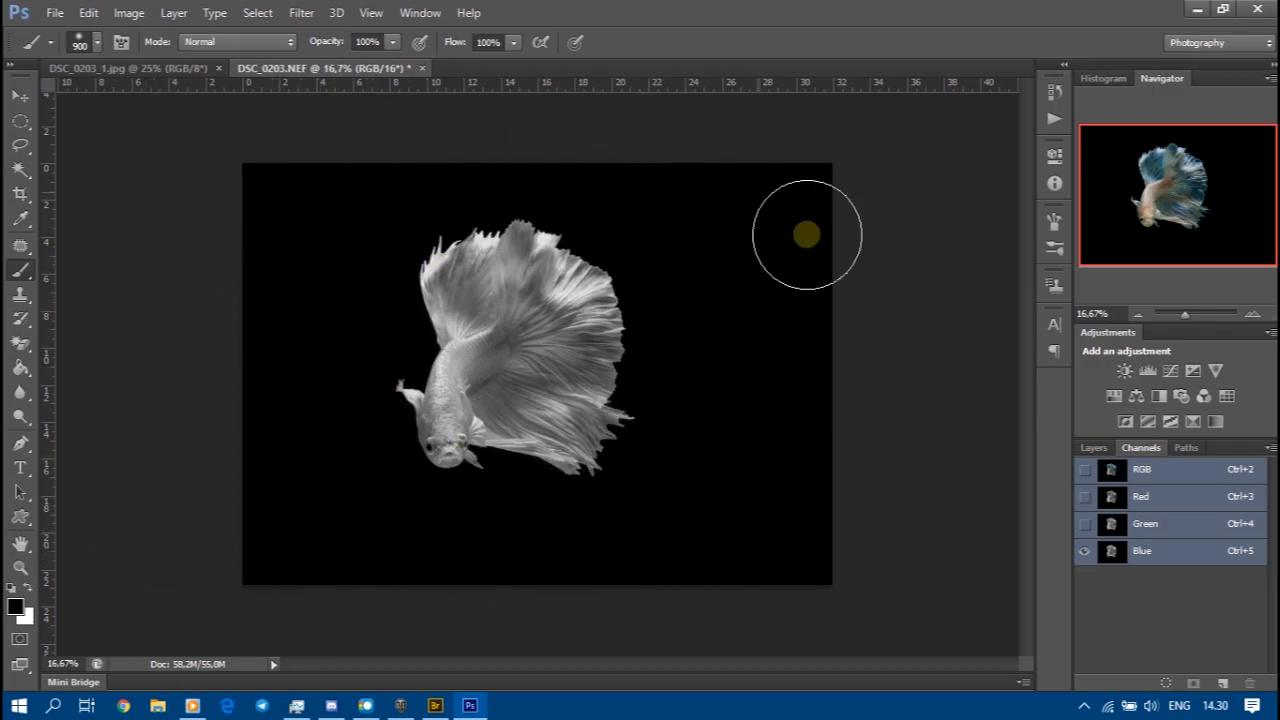
click(1084, 469)
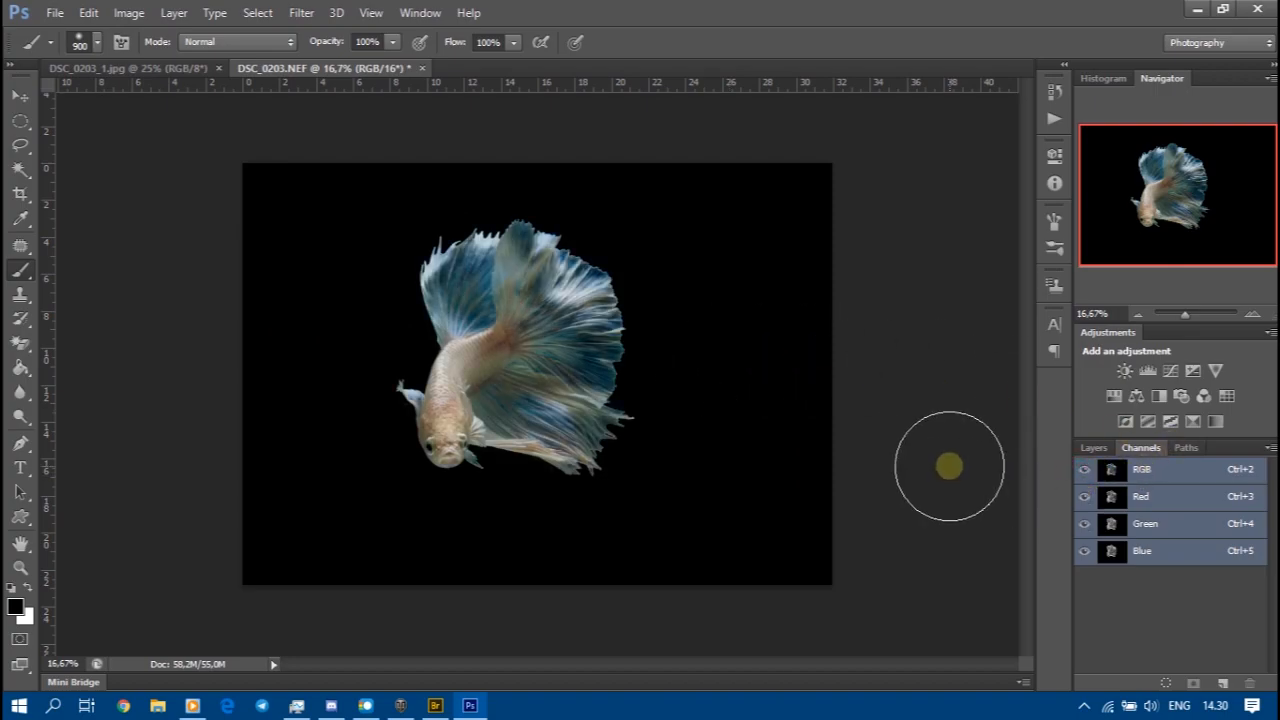
key(ctrl+plus)
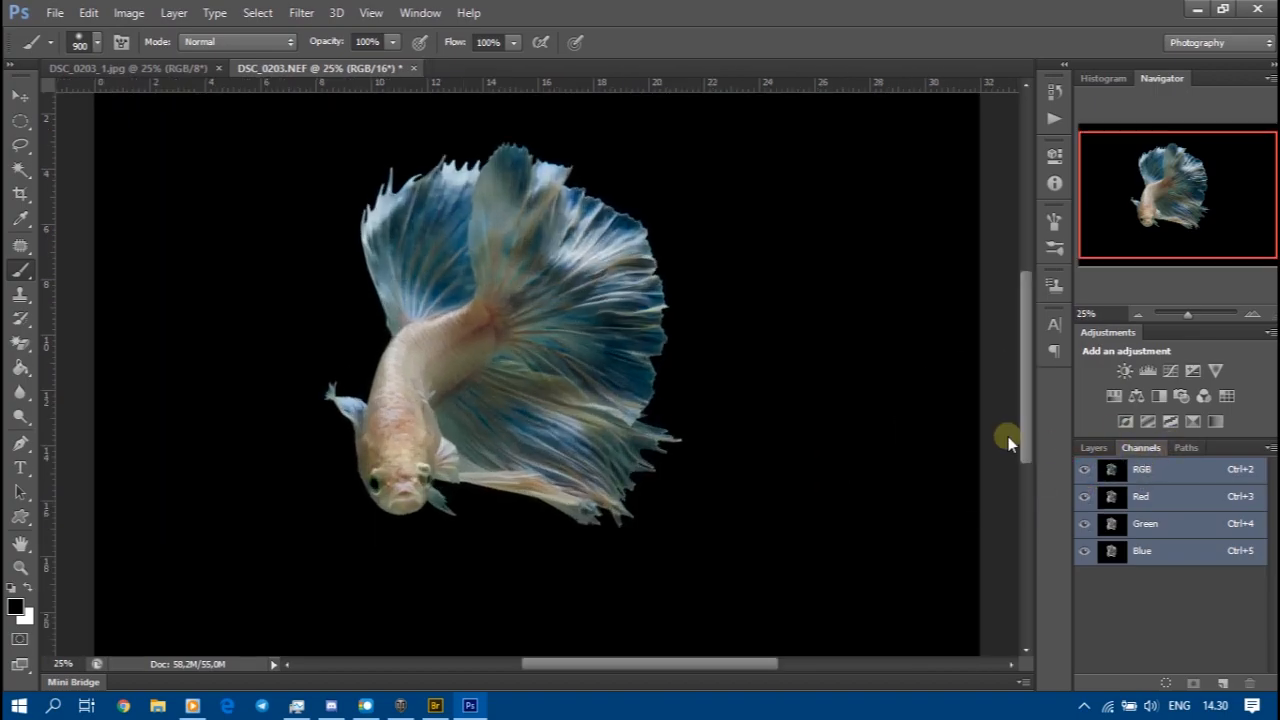
scroll(971, 414, up, 3)
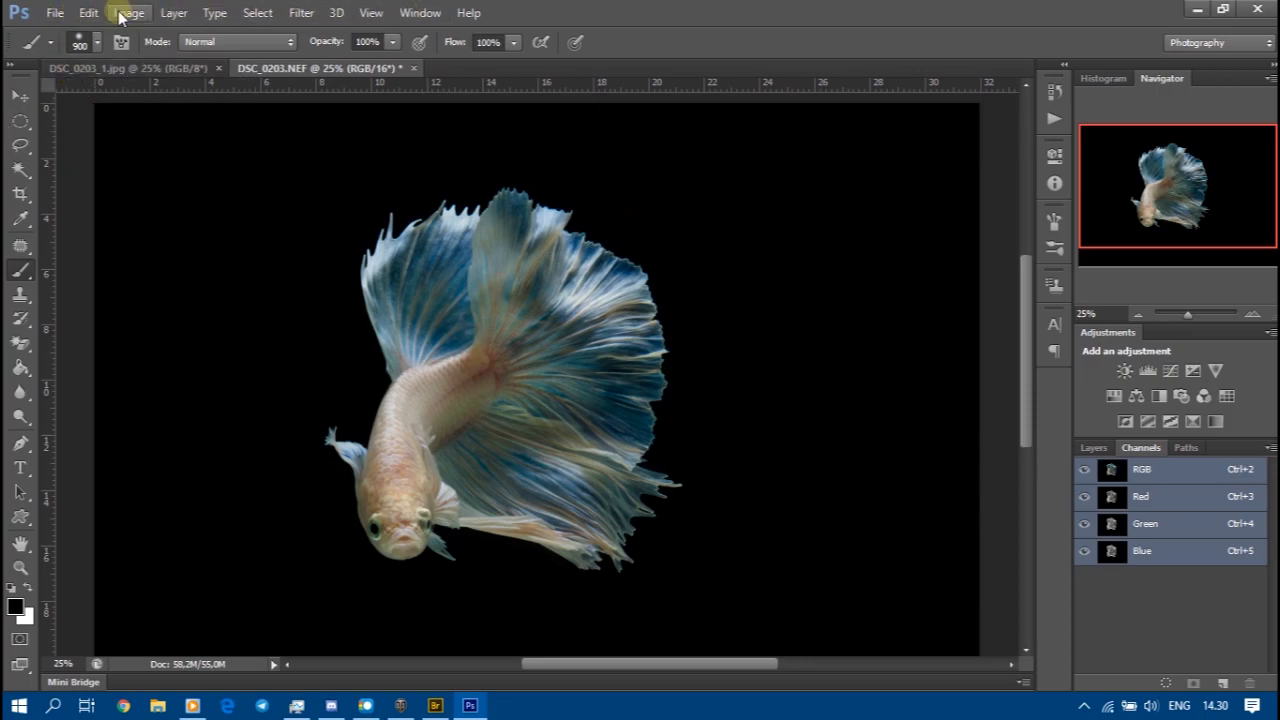
Step: Convert the image's color profile to sRGB IEC61966-2.1 and return to the Brush tool
click(88, 12)
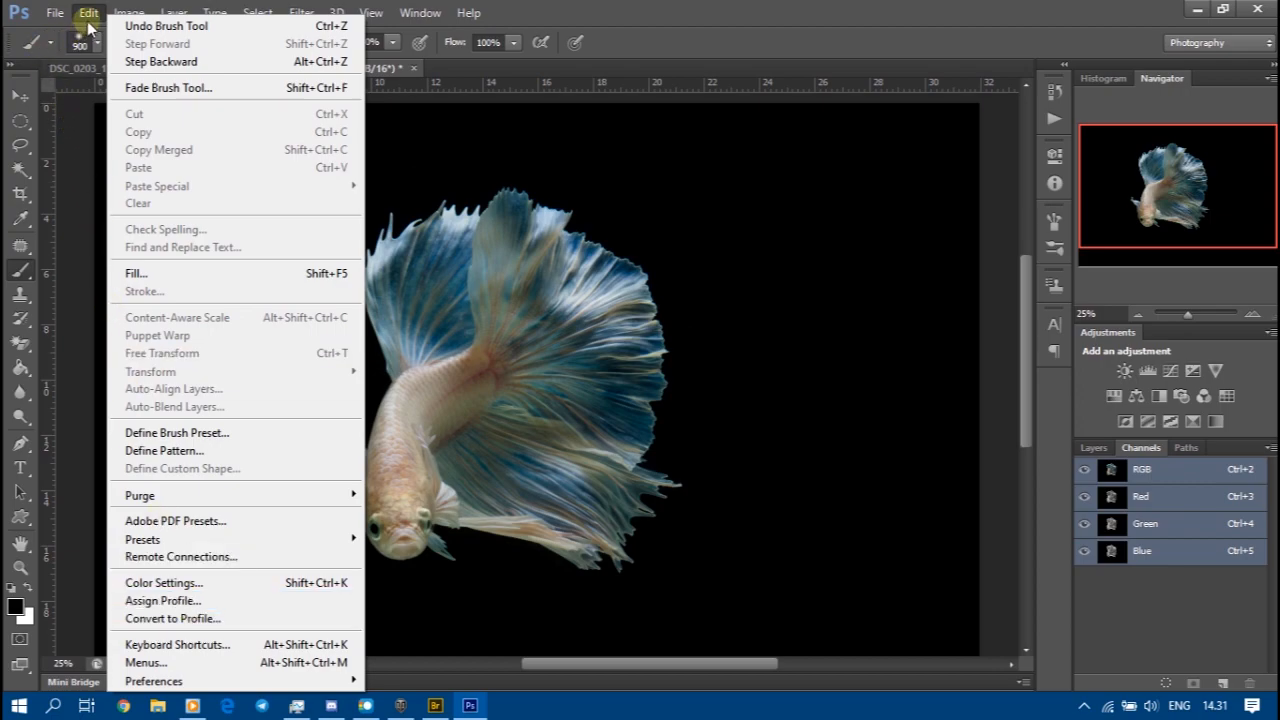
click(172, 618)
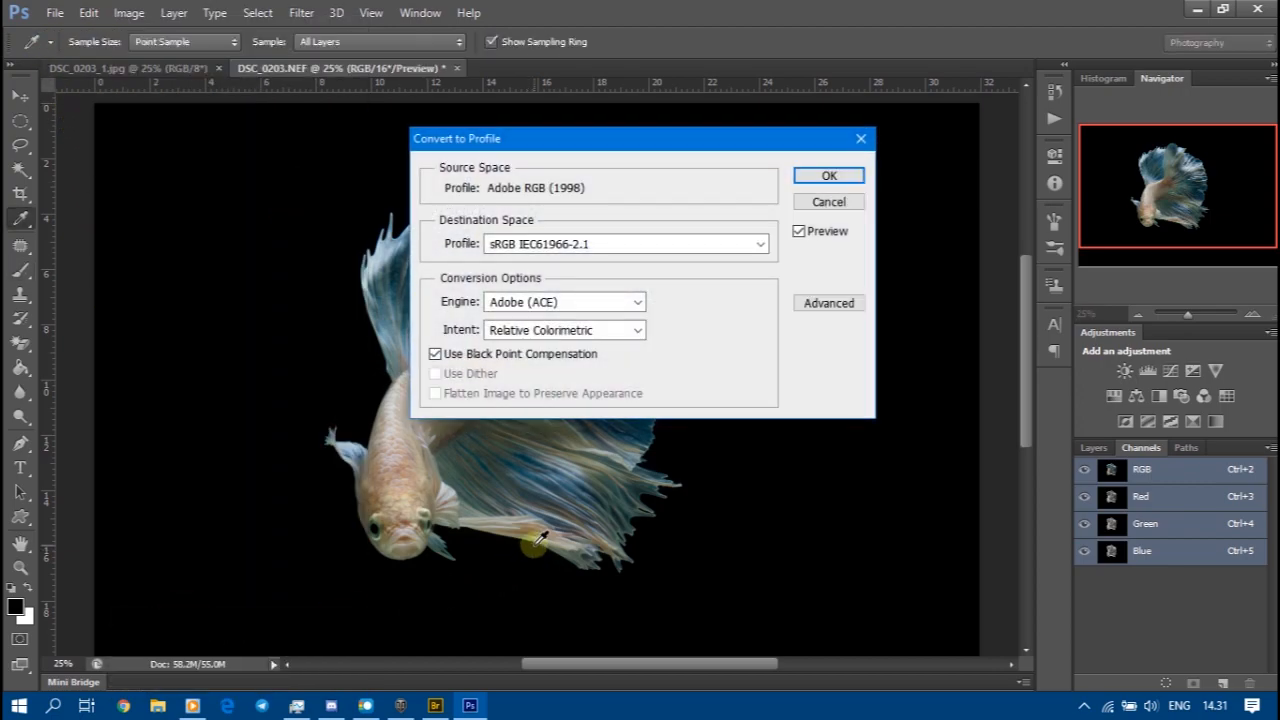
click(760, 243)
scroll(720, 230, up, 6)
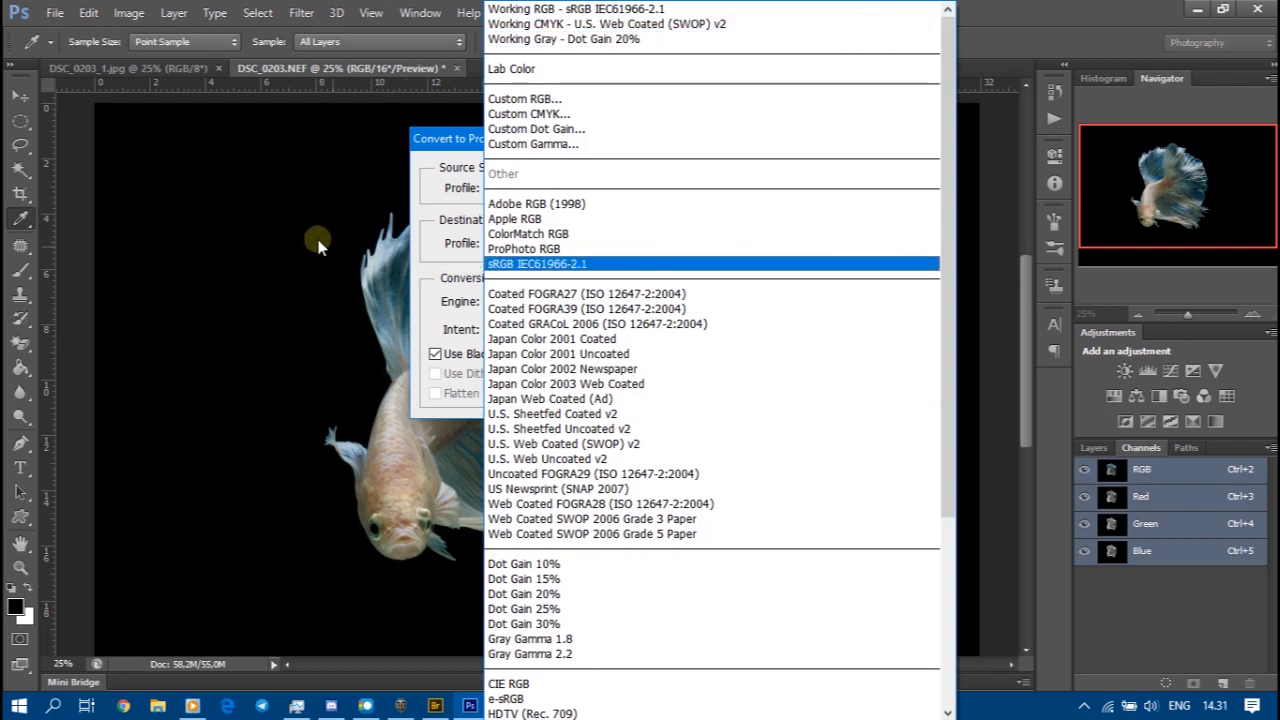
click(415, 145)
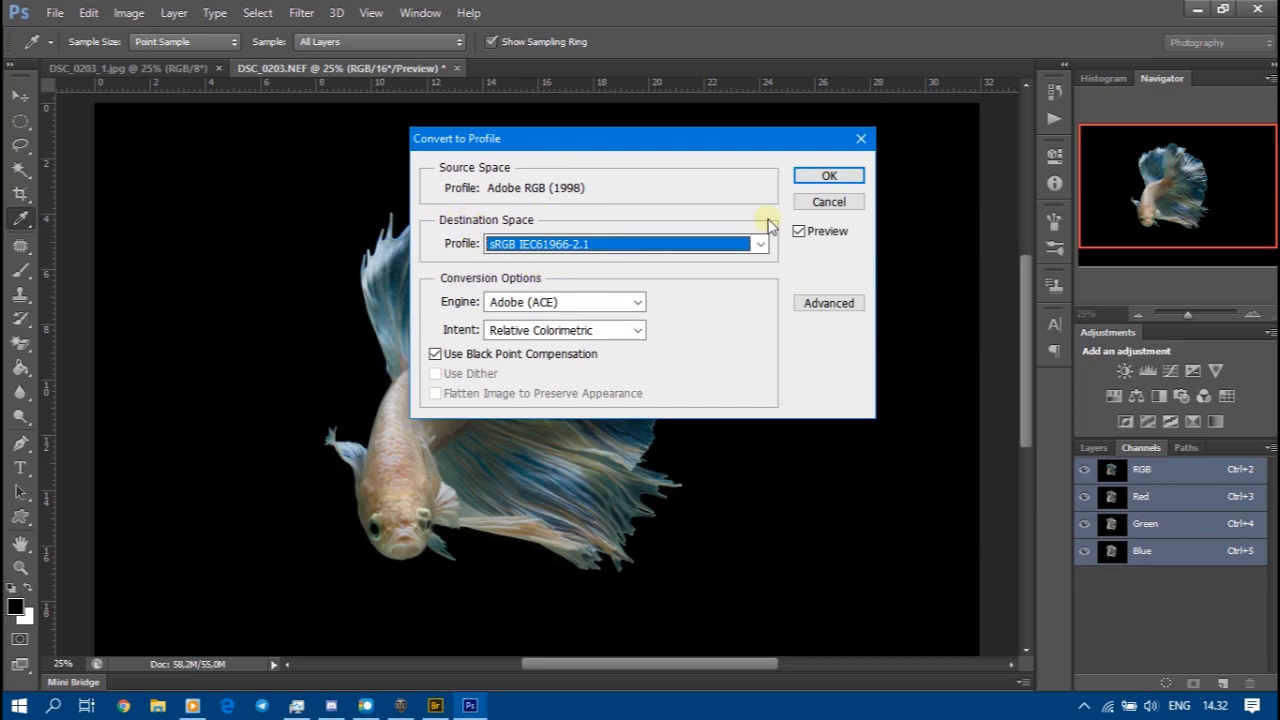
click(810, 175)
key(b)
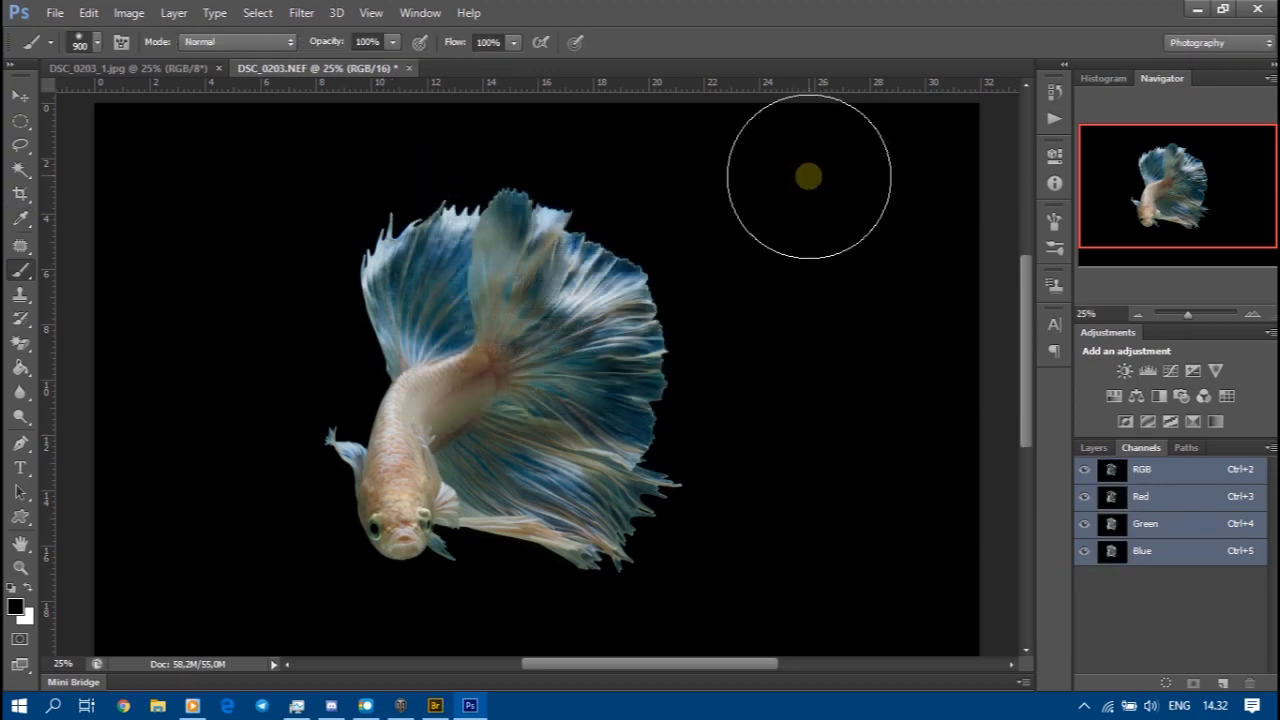
Step: Add a text layer beside the fish's lower fin with the photographer's name in white 24 pt Southampton
click(1093, 448)
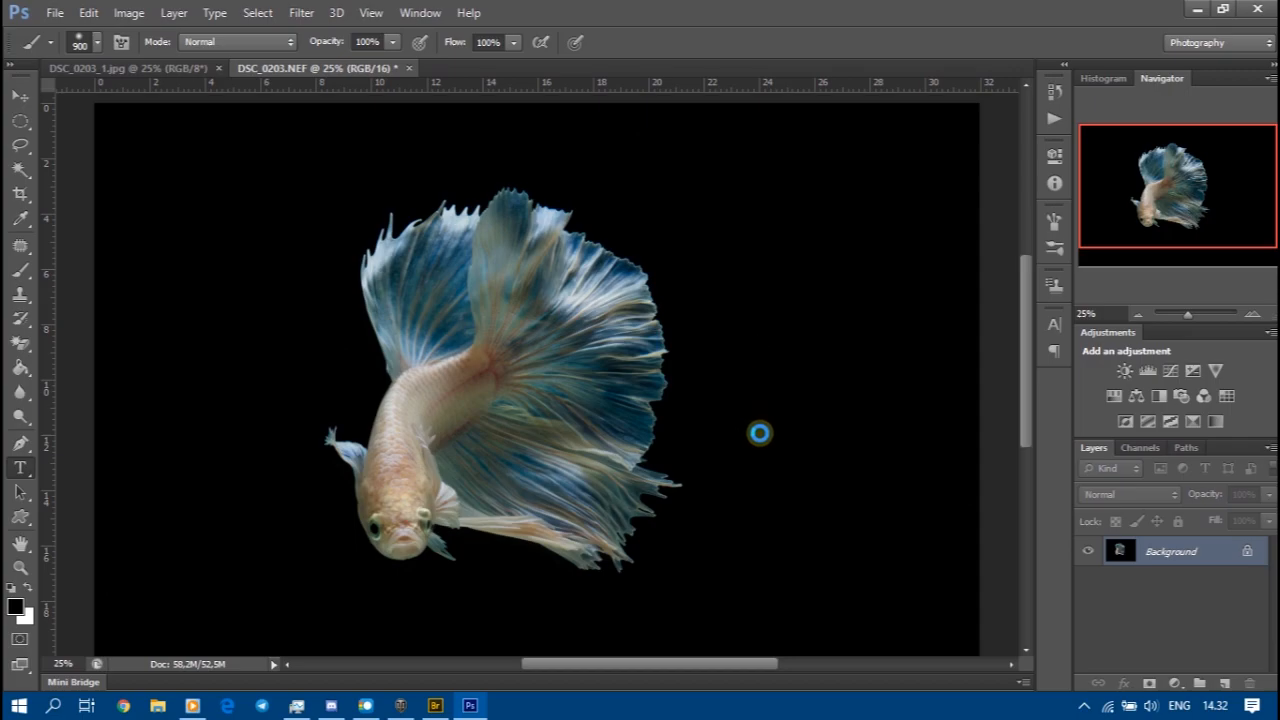
key(t)
click(720, 502)
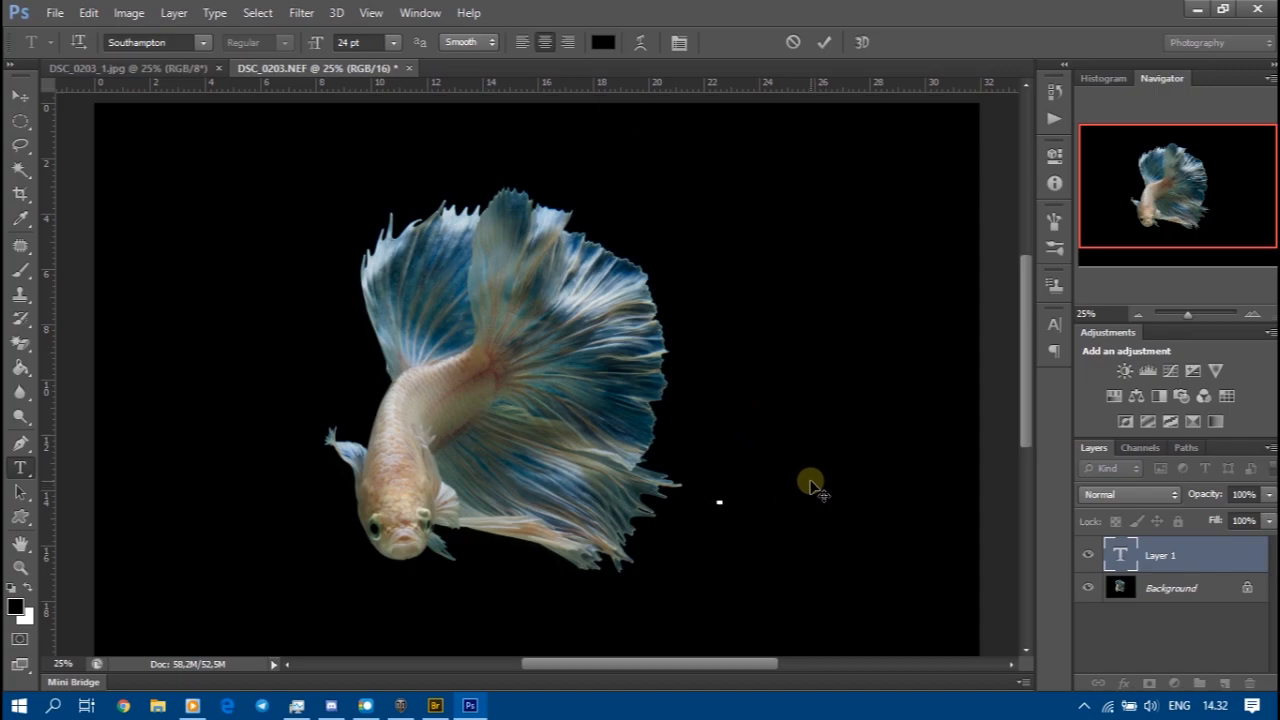
click(603, 42)
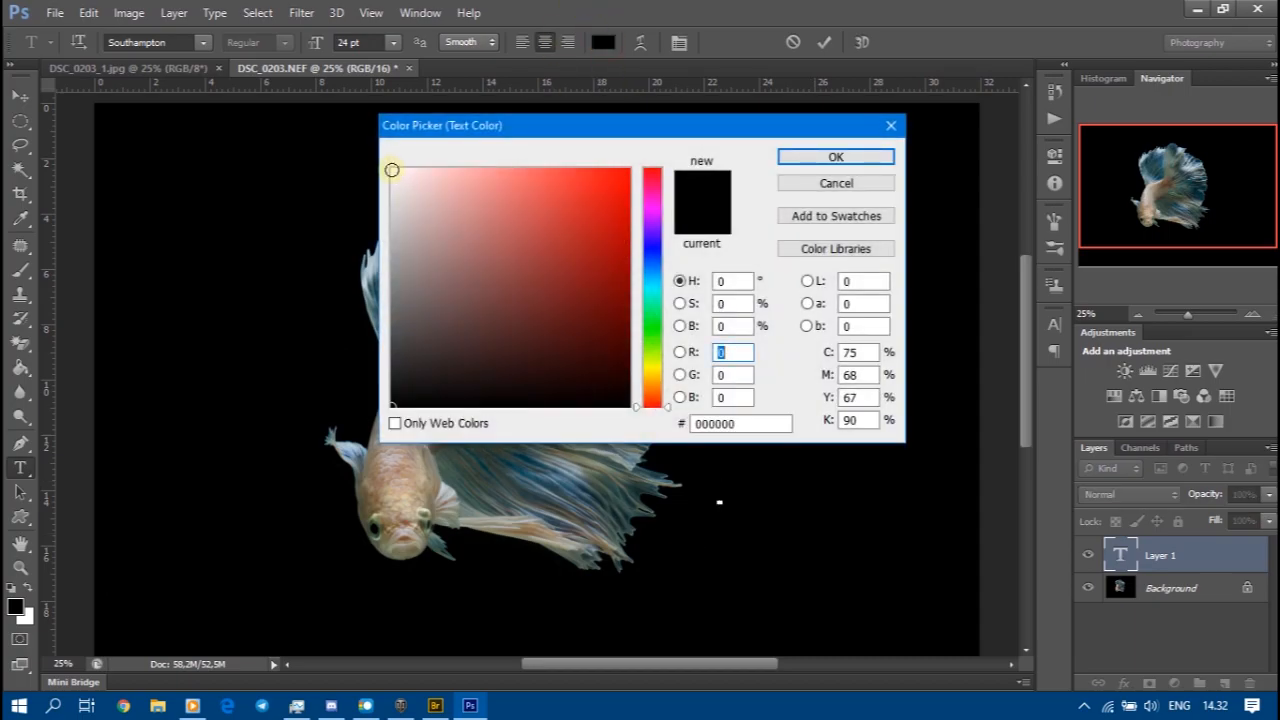
click(392, 170)
click(836, 157)
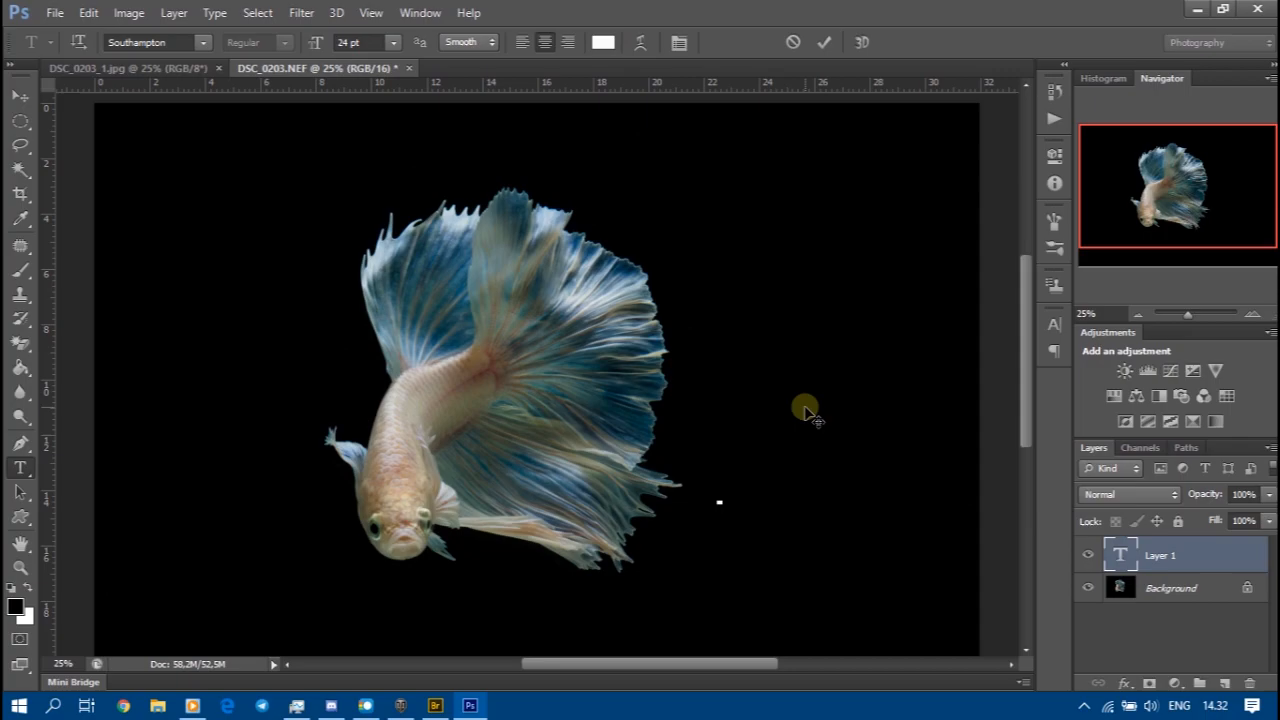
text(ildan Ardani)
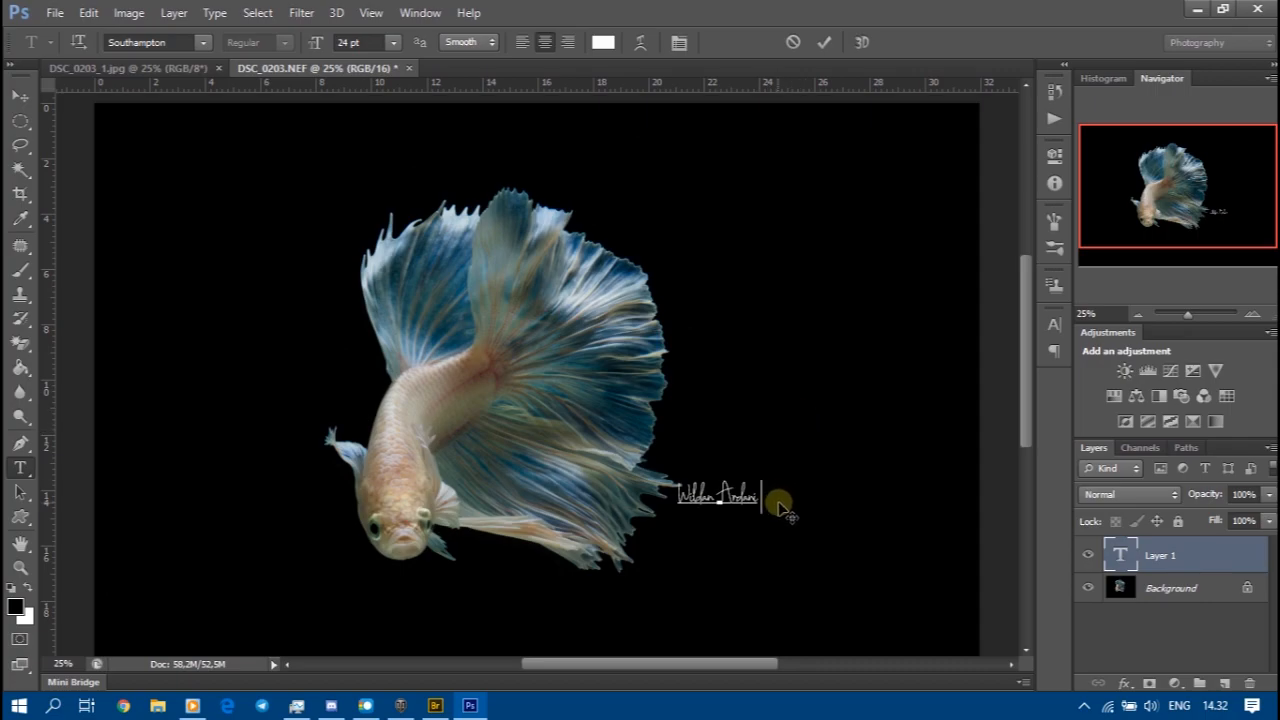
Step: Move the signature text into the lower-right corner of the photo and commit it
scroll(777, 509, down, 1)
drag(780, 489, 921, 610)
scroll(920, 594, down, 2)
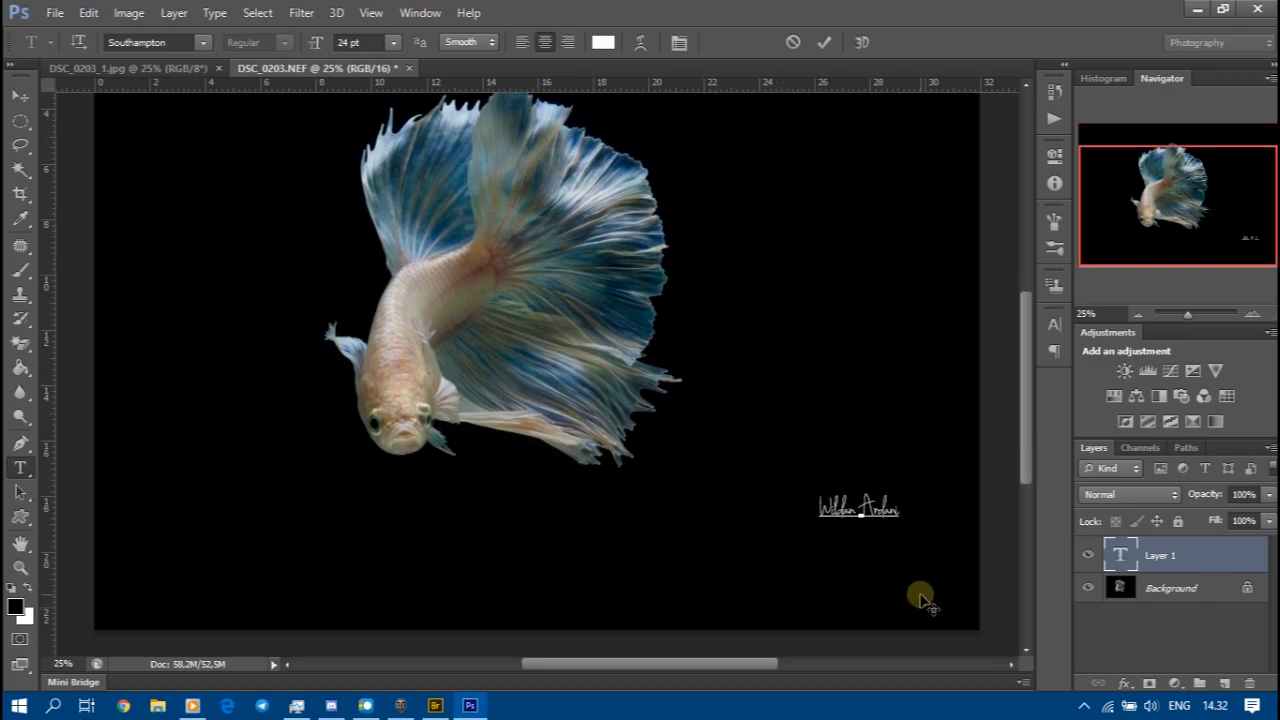
drag(897, 531, 950, 630)
key(ctrl)
key(ctrl+a)
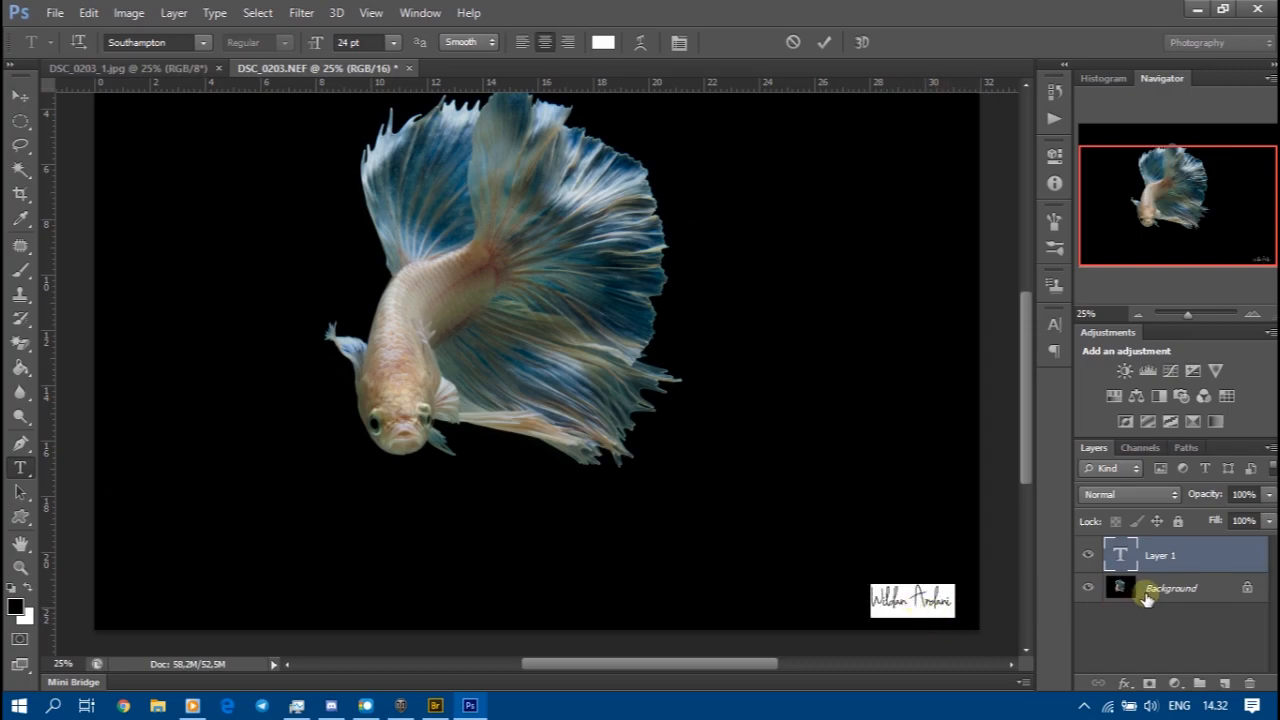
click(1165, 595)
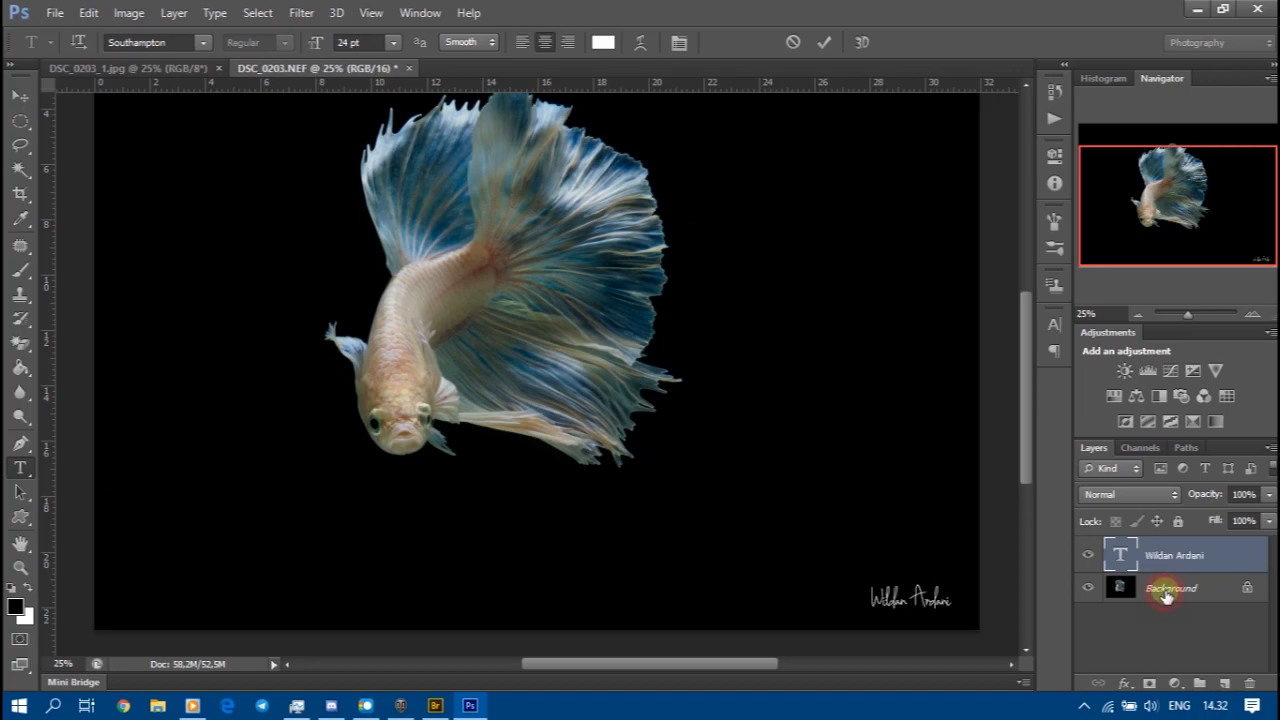
Step: Lower the opacity of the signature text layer to 67%
click(1143, 557)
click(935, 608)
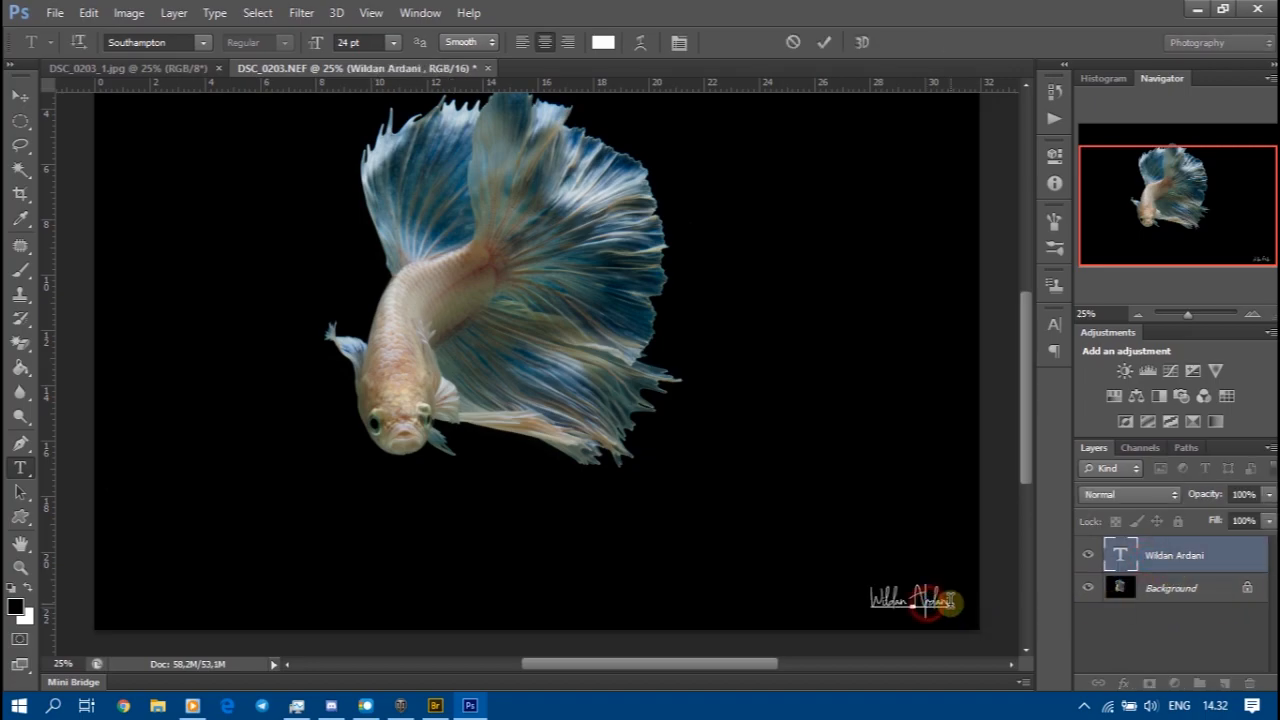
key(ctrl+a)
click(1267, 495)
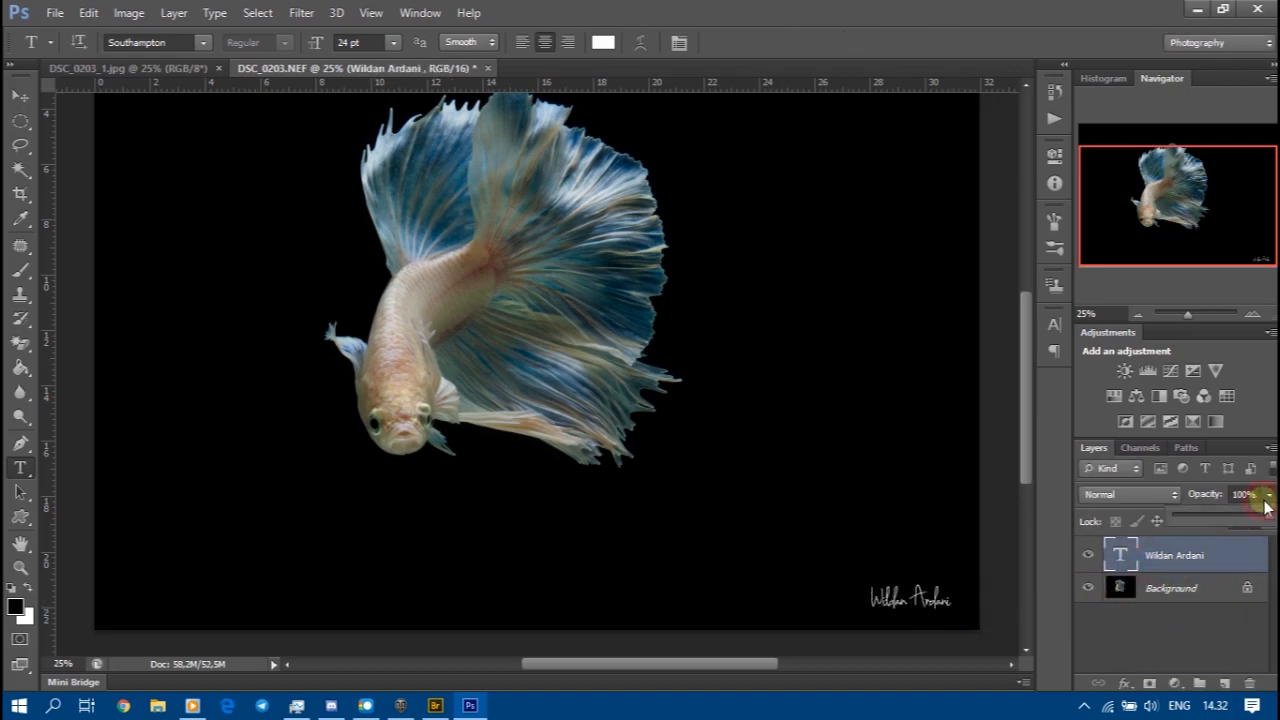
drag(1268, 514, 1238, 518)
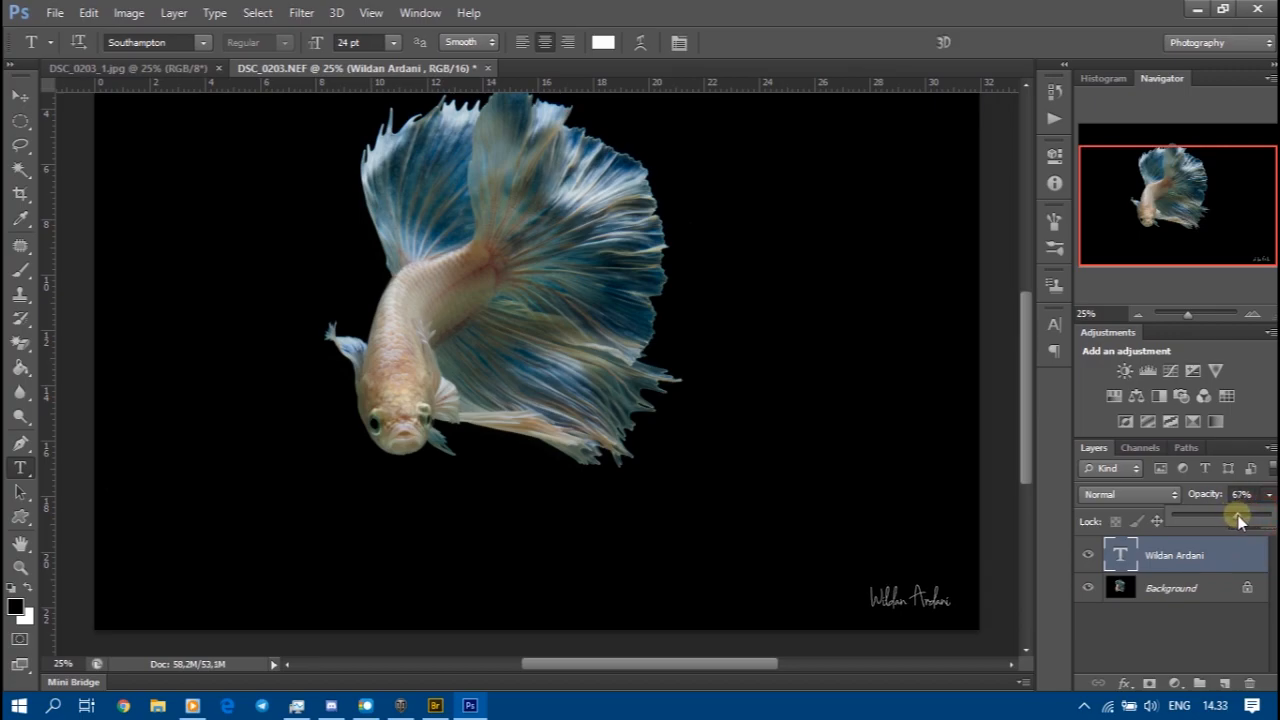
Step: Select the Background layer and check the whole signed photo at several zoom levels, ending at 16.67%
scroll(500, 500, up, 3)
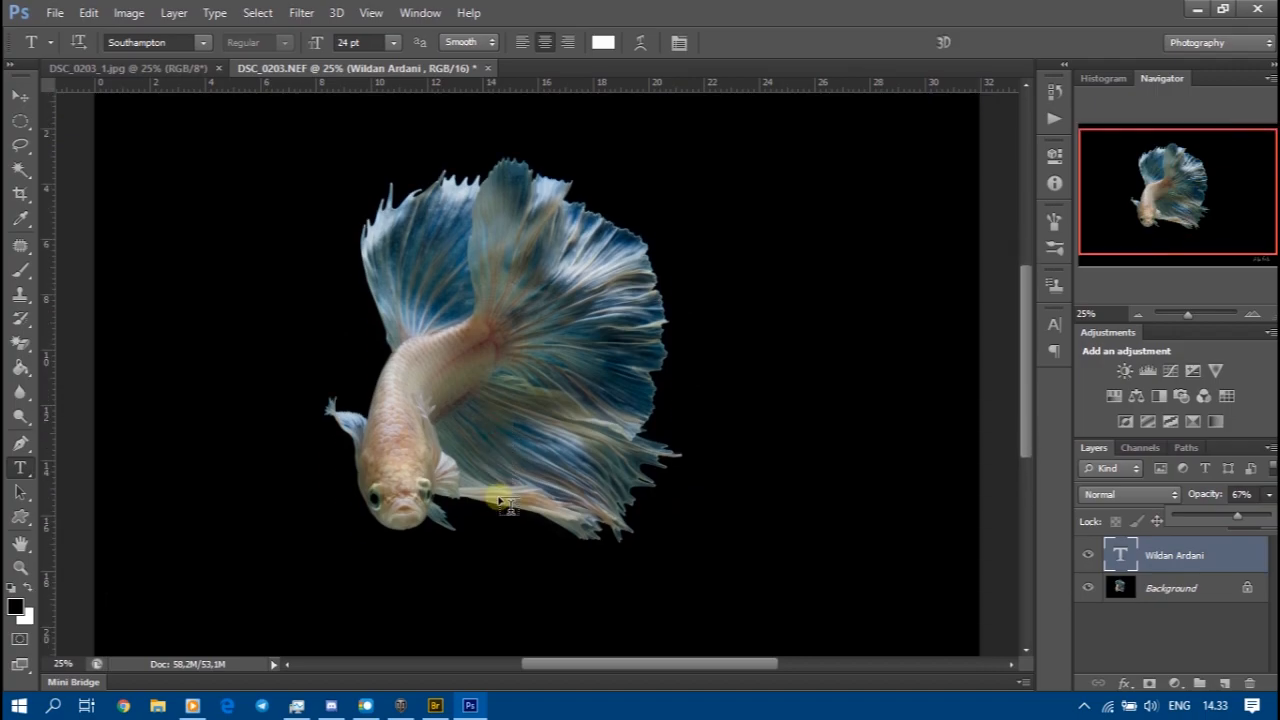
scroll(505, 503, down, 3)
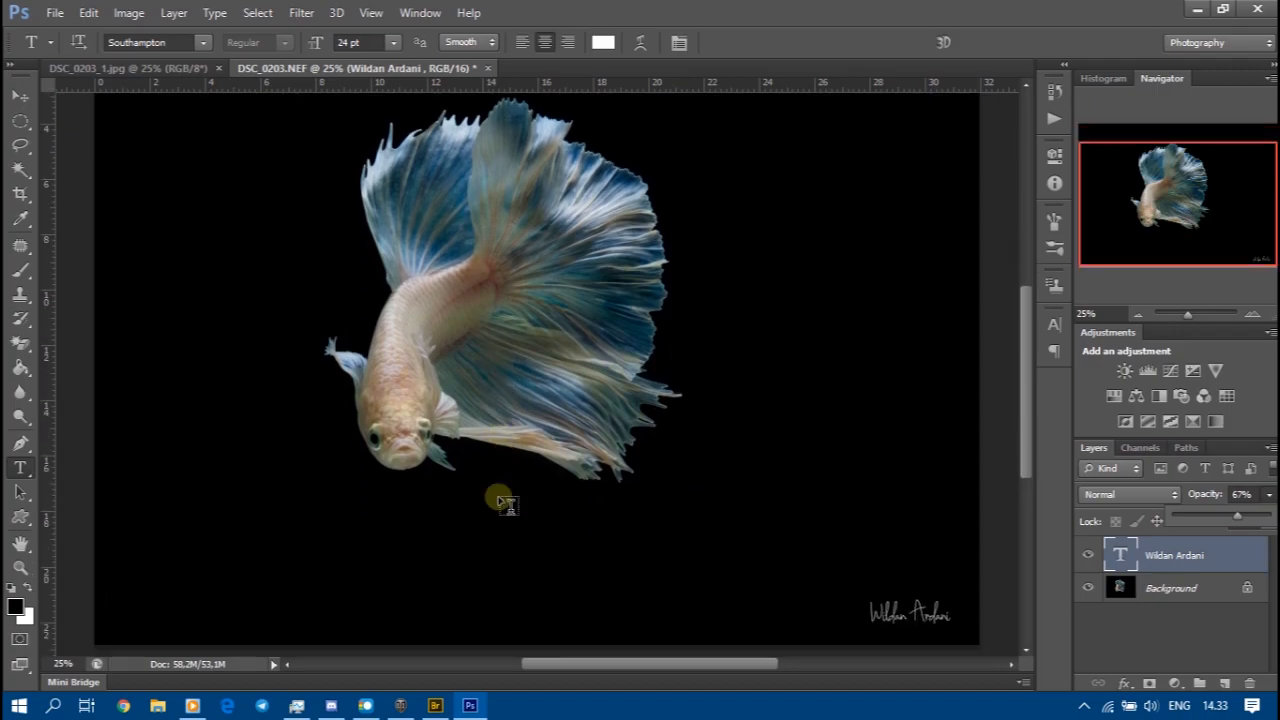
click(1185, 585)
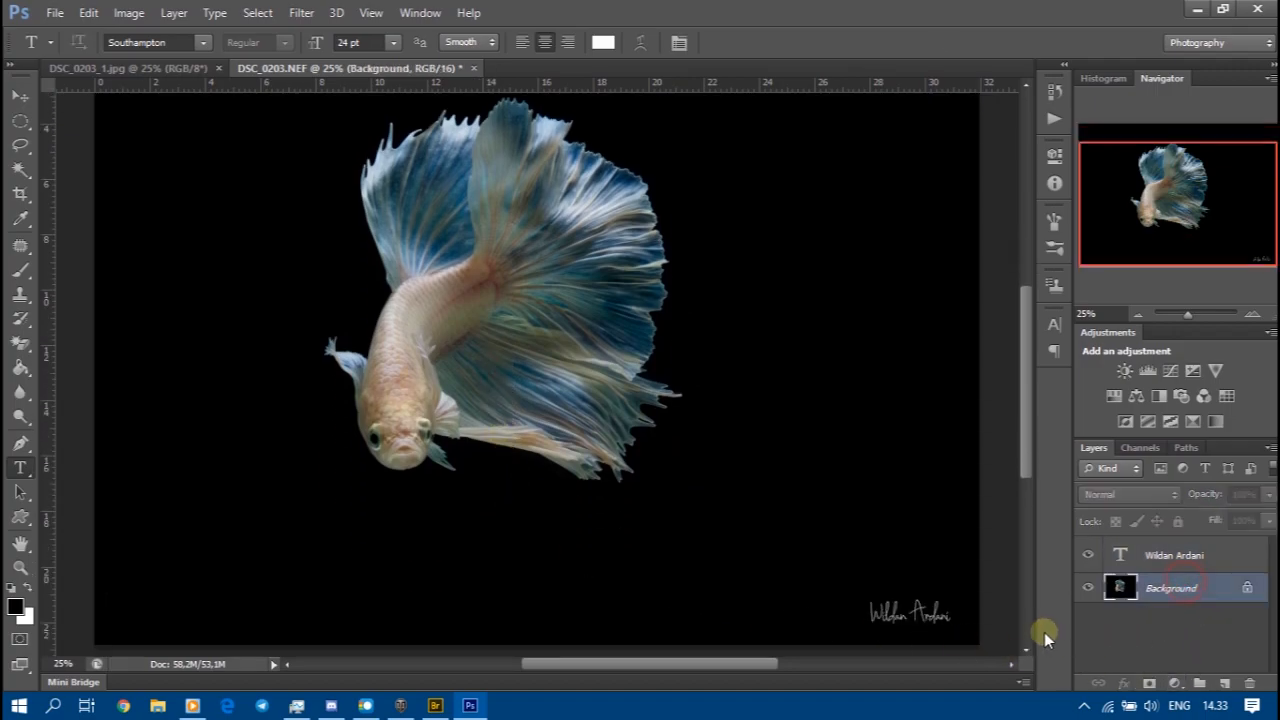
key(ctrl+plus)
key(ctrl+minus)
key(ctrl+minus)
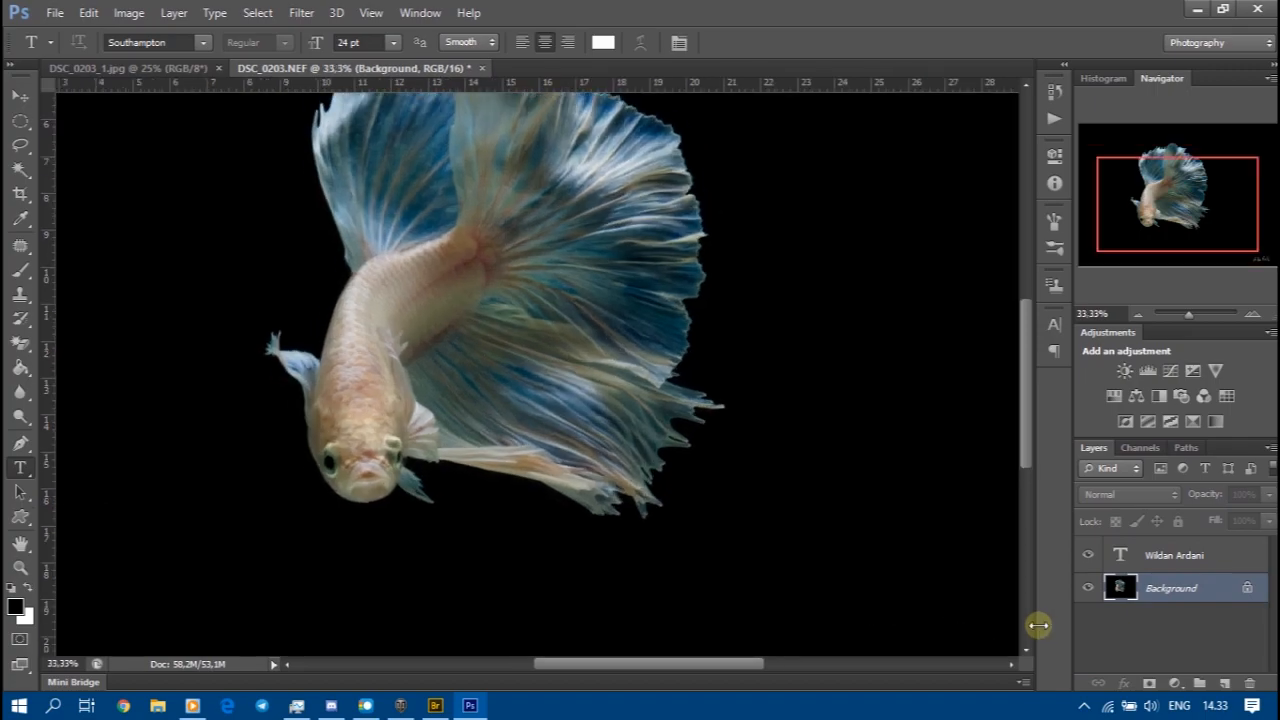
key(ctrl+minus)
key(ctrl+plus)
key(ctrl+minus)
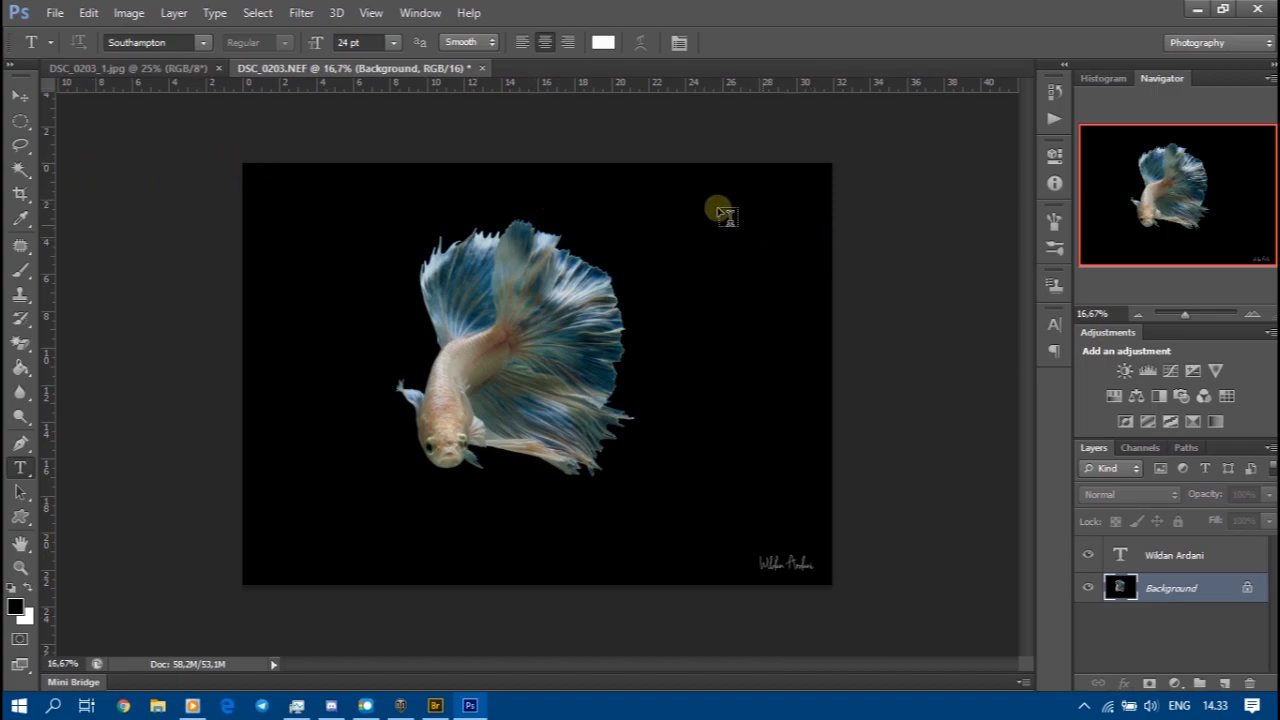
Step: Set up a JPEG copy of the photo in New folder with the file name DSC_0203 3.jpg
click(50, 13)
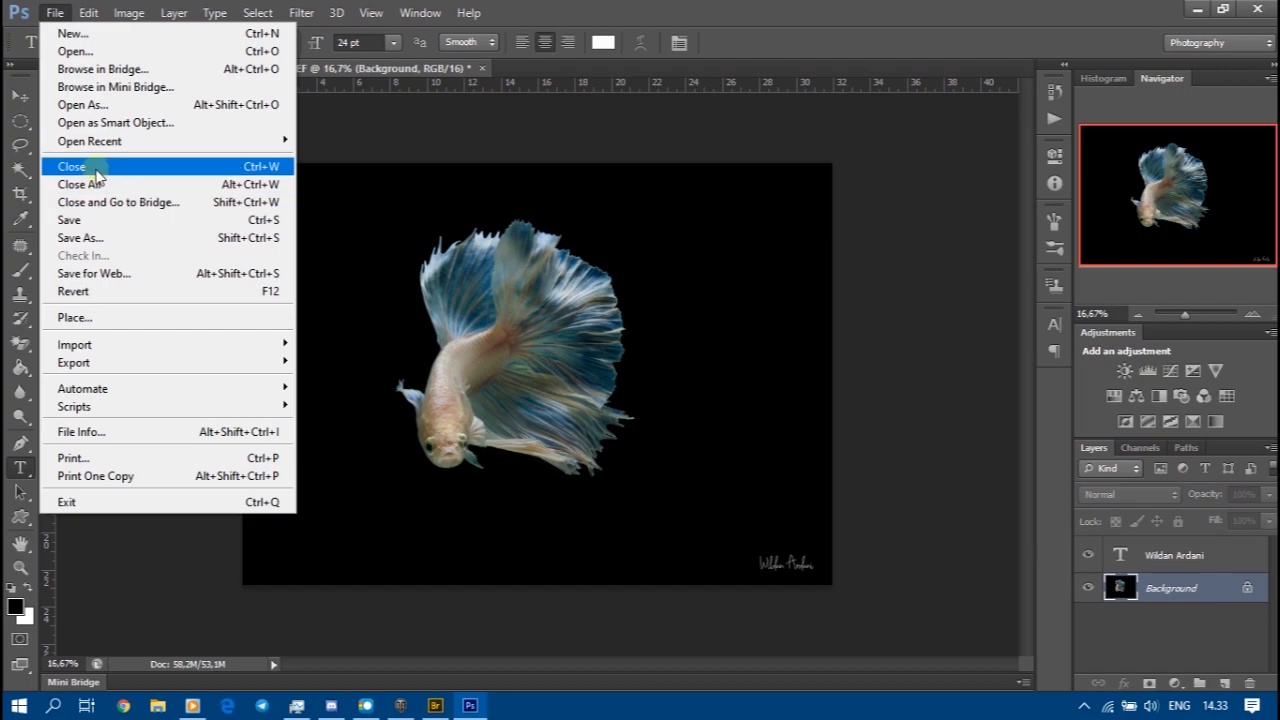
click(102, 228)
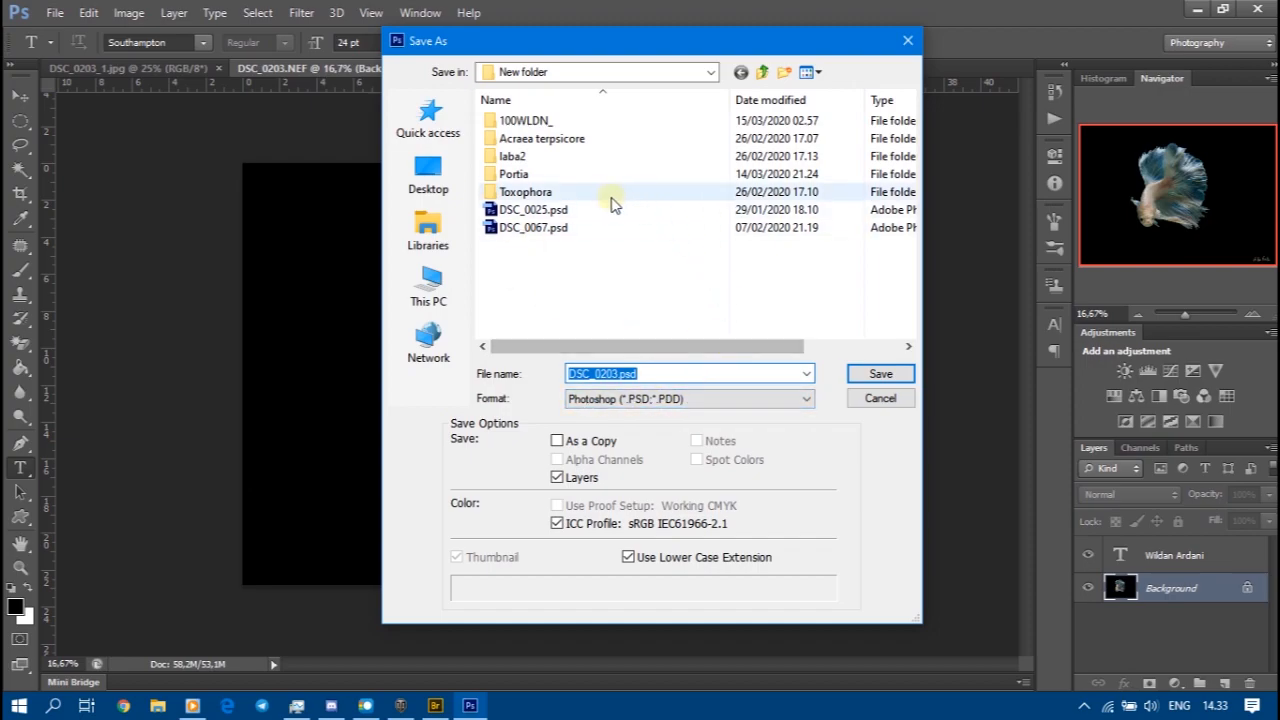
click(645, 399)
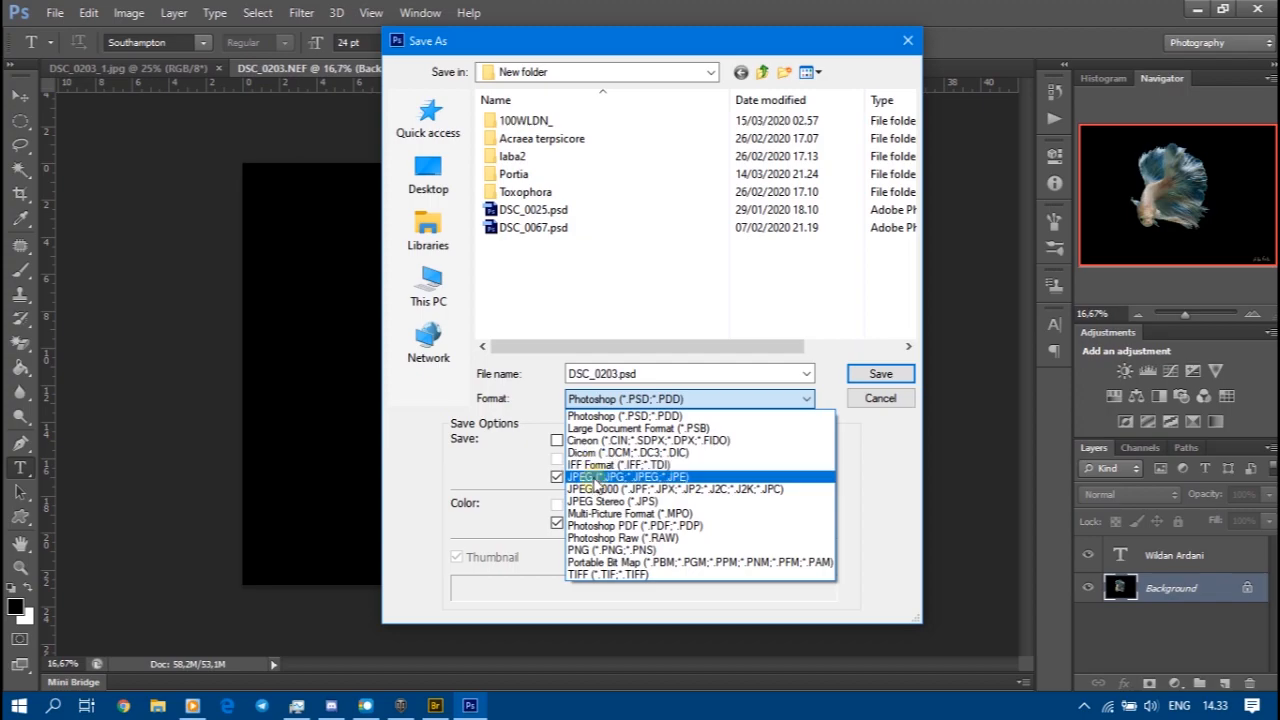
click(607, 477)
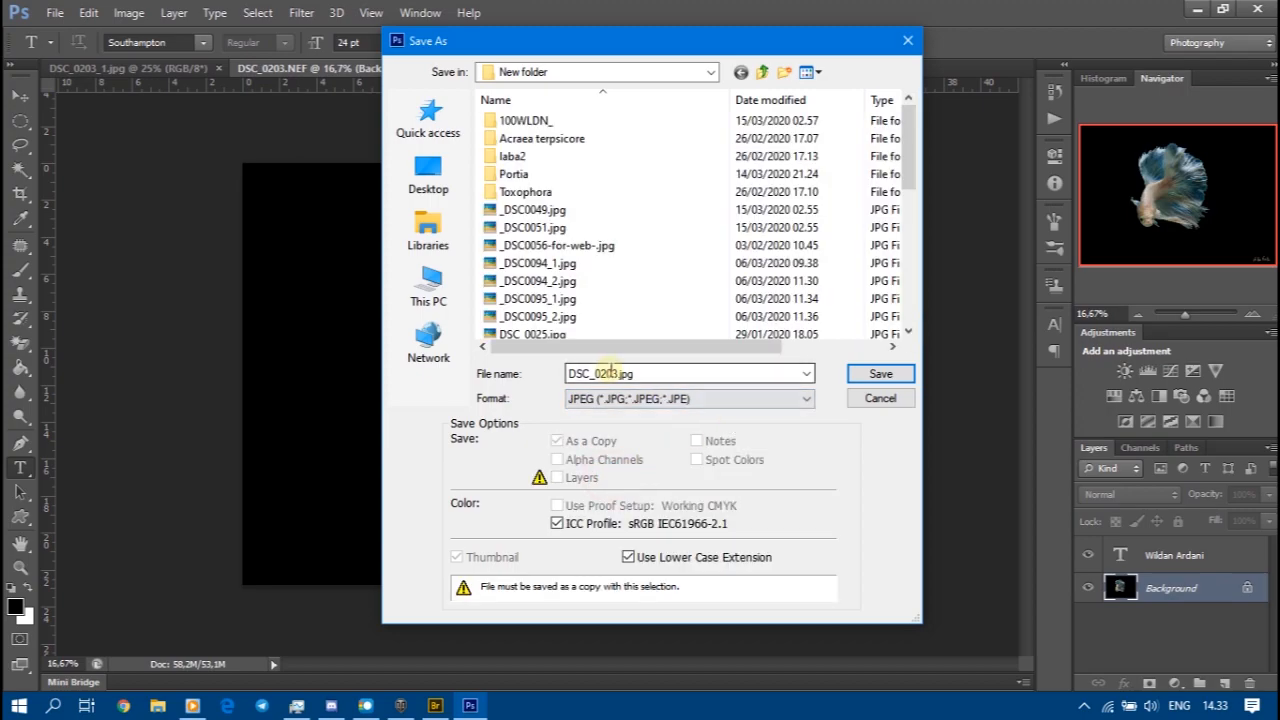
scroll(540, 305, down, 3)
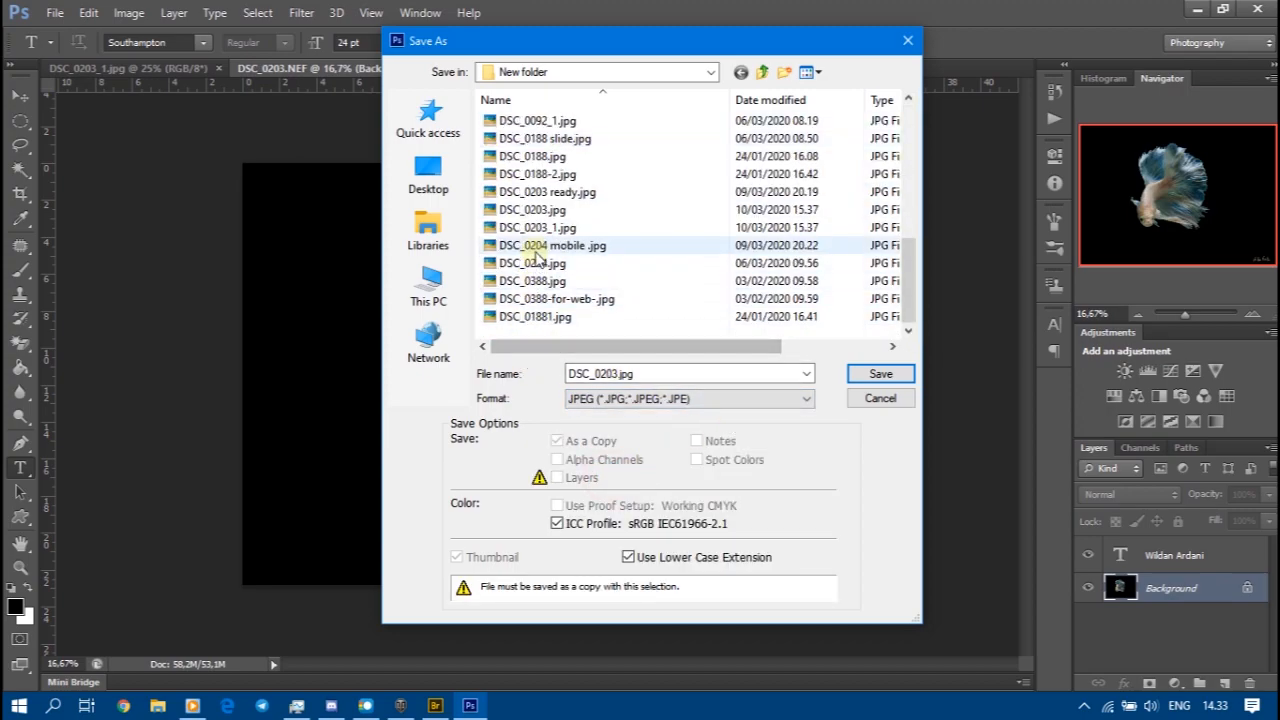
double_click(607, 374)
click(622, 374)
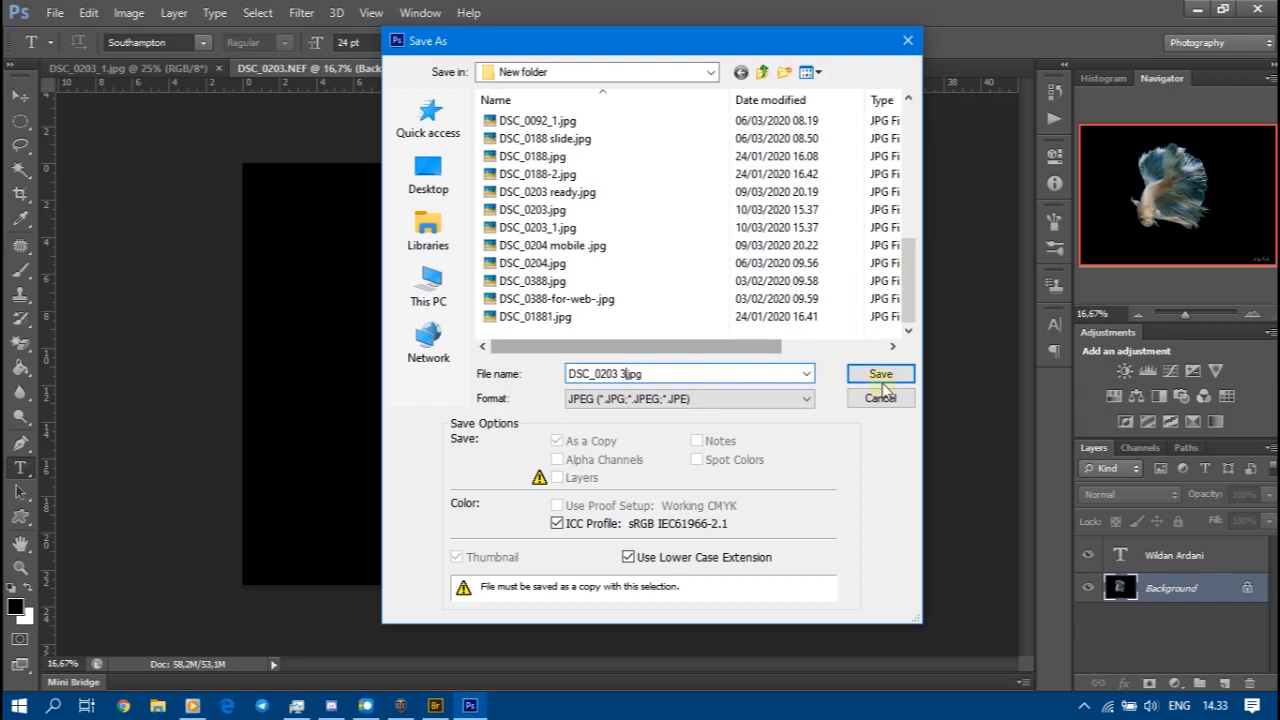
Step: Keep the JPEG format and save the copy at Maximum quality 12 with the Baseline ("Standard") option
click(806, 398)
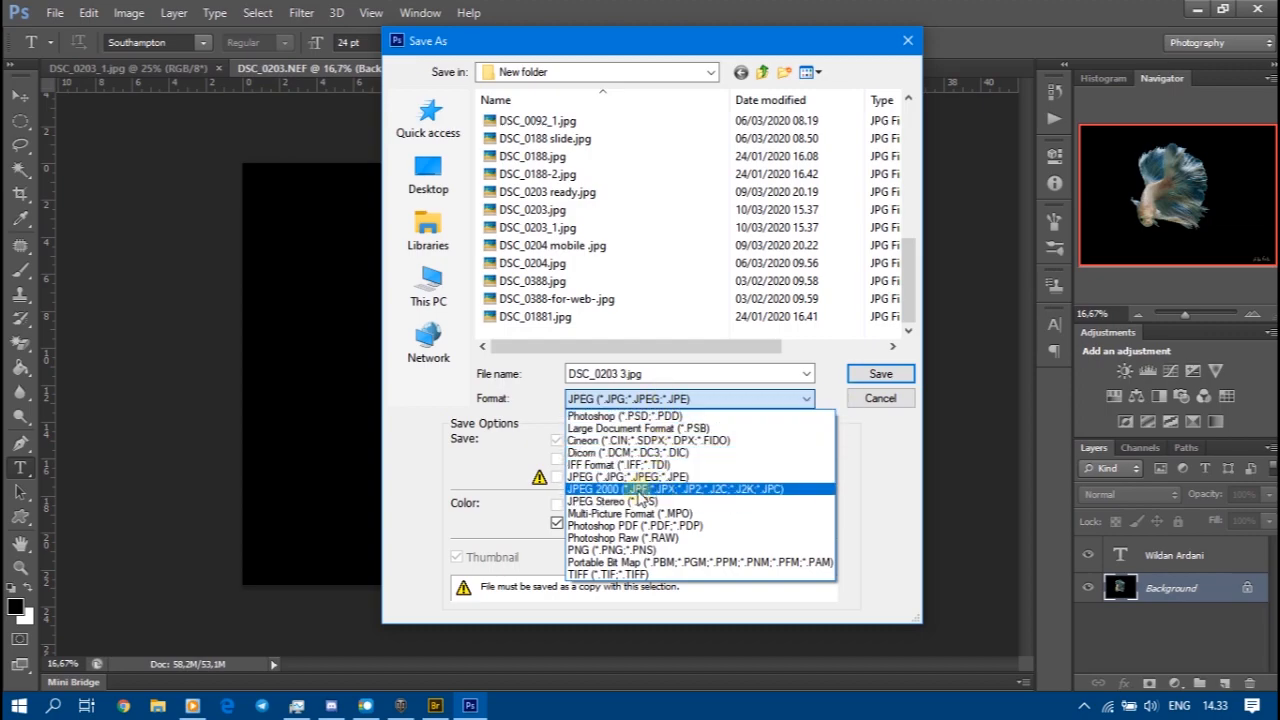
click(632, 477)
click(880, 380)
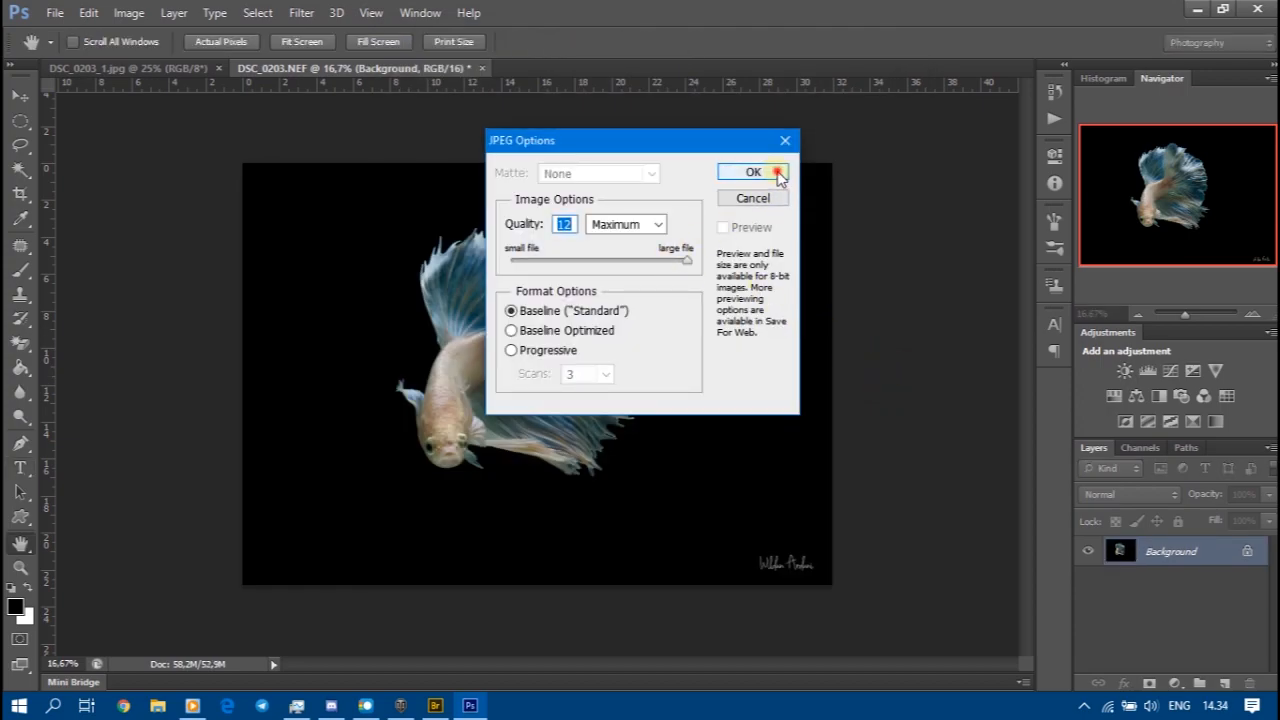
click(777, 173)
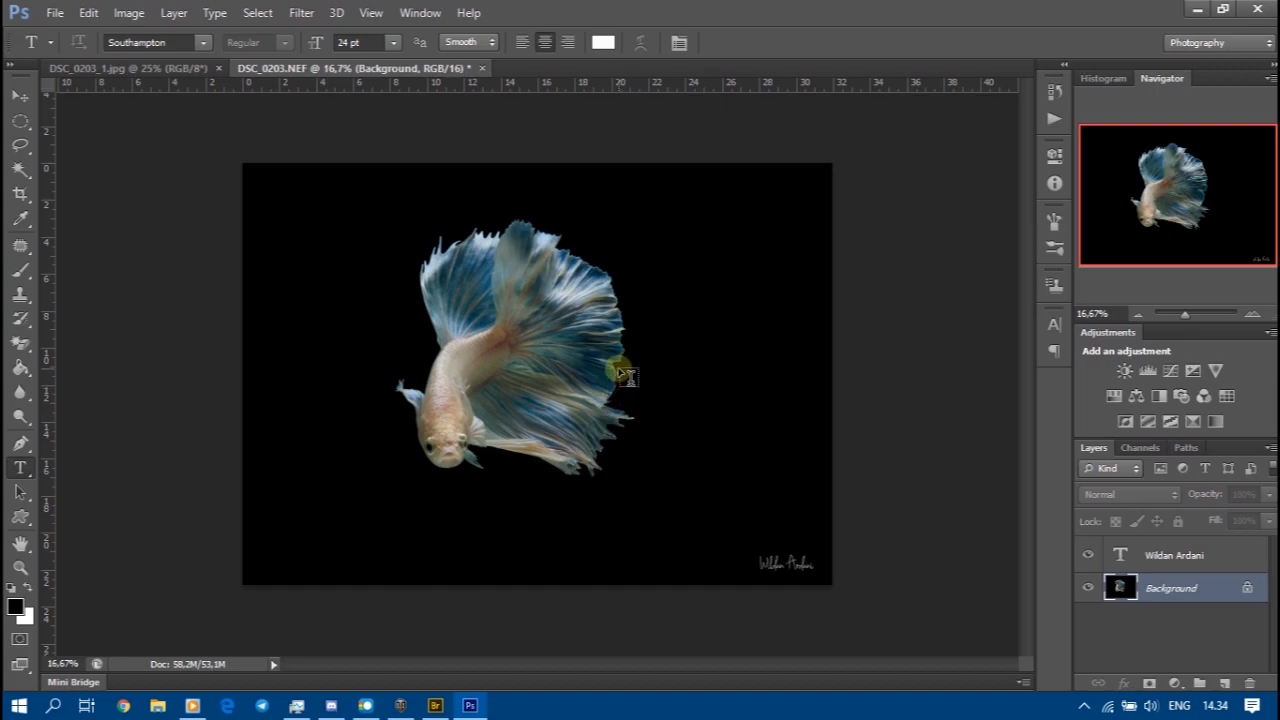
key(alt)
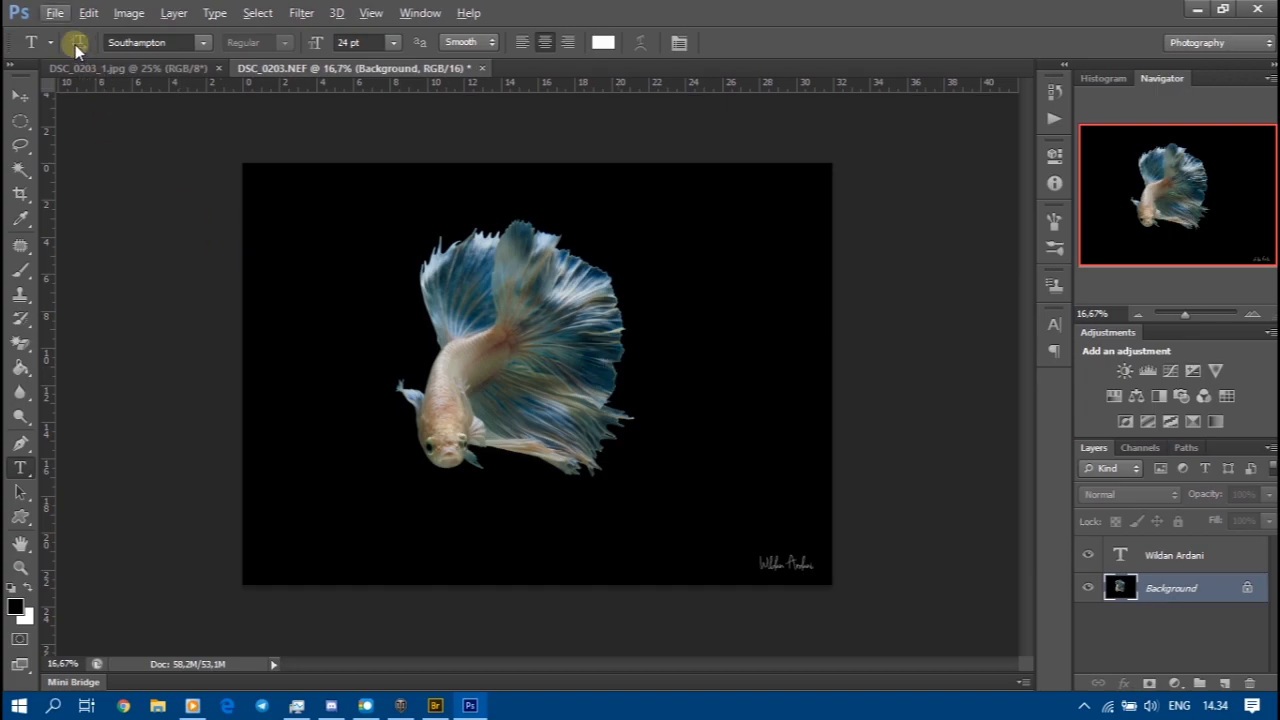
click(52, 14)
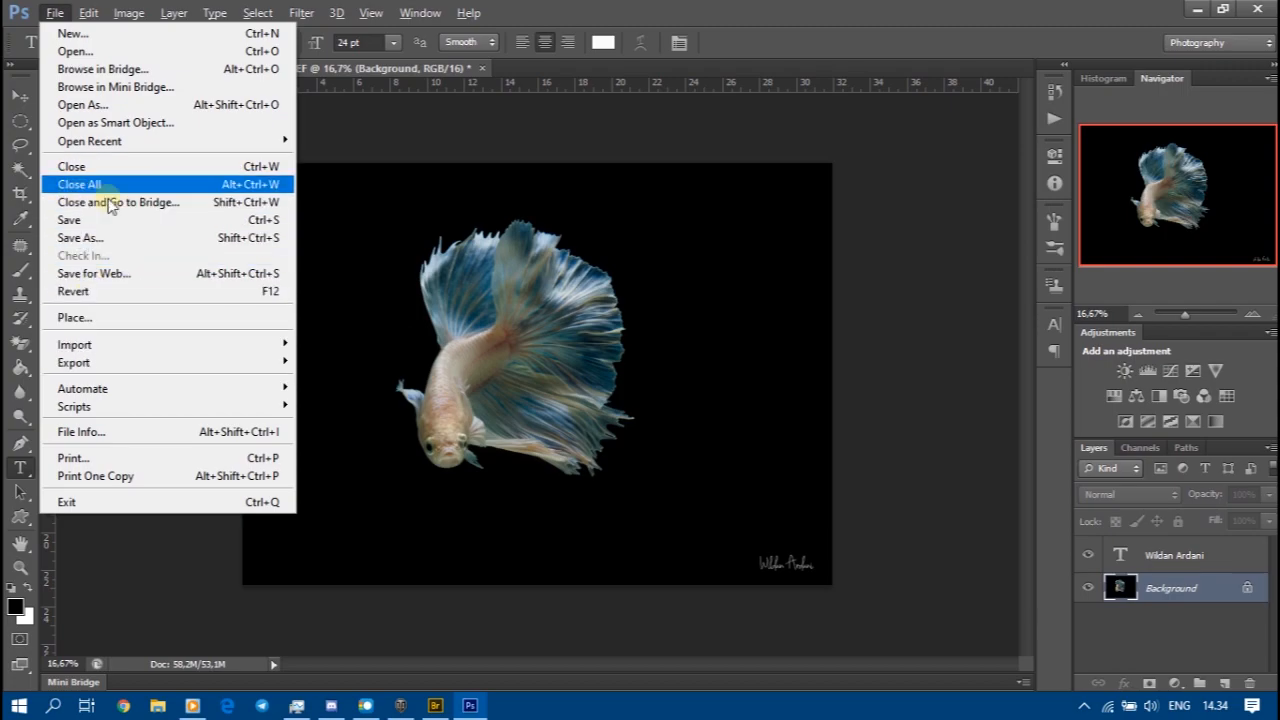
click(421, 148)
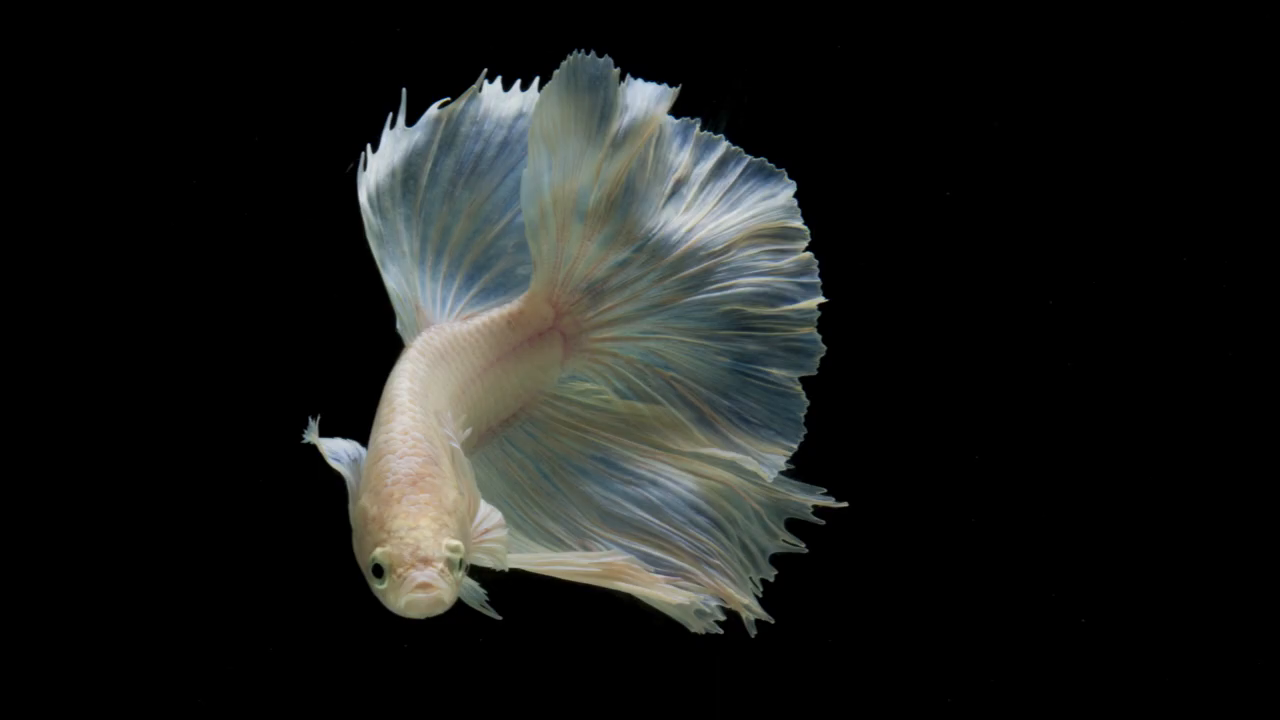